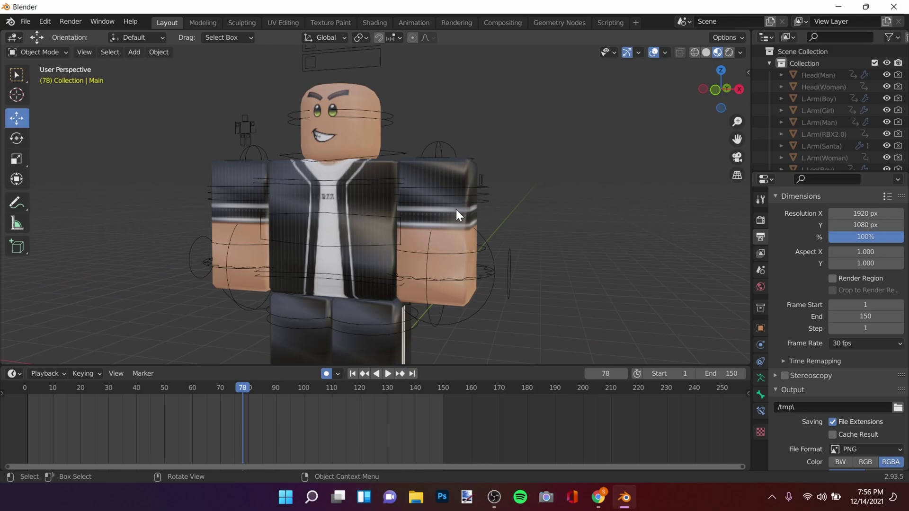
middle_click_drag(443, 242, 495, 183)
scroll(495, 192, "down", 3)
left_click_drag(217, 101, 553, 326)
left_click(503, 259)
left_click_drag(177, 127, 189, 168)
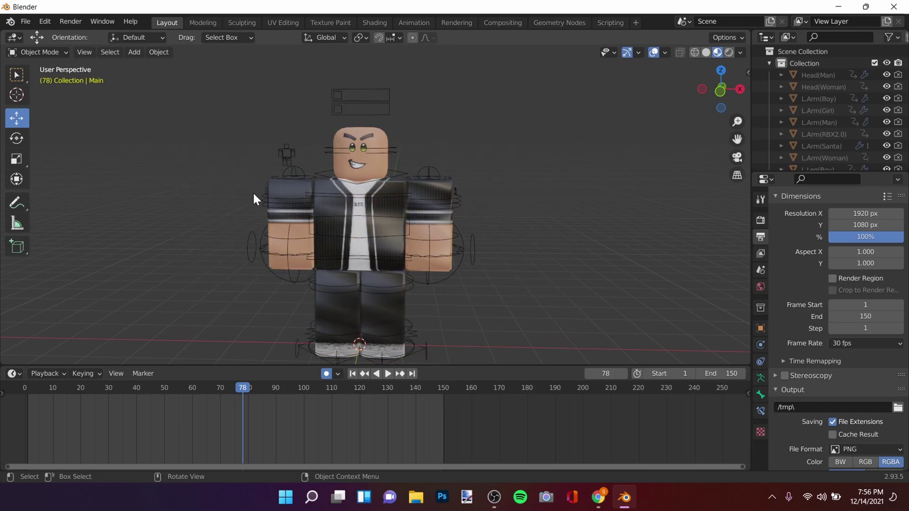
left_click_drag(212, 117, 550, 337)
left_click(183, 233)
left_click_drag(233, 108, 486, 352)
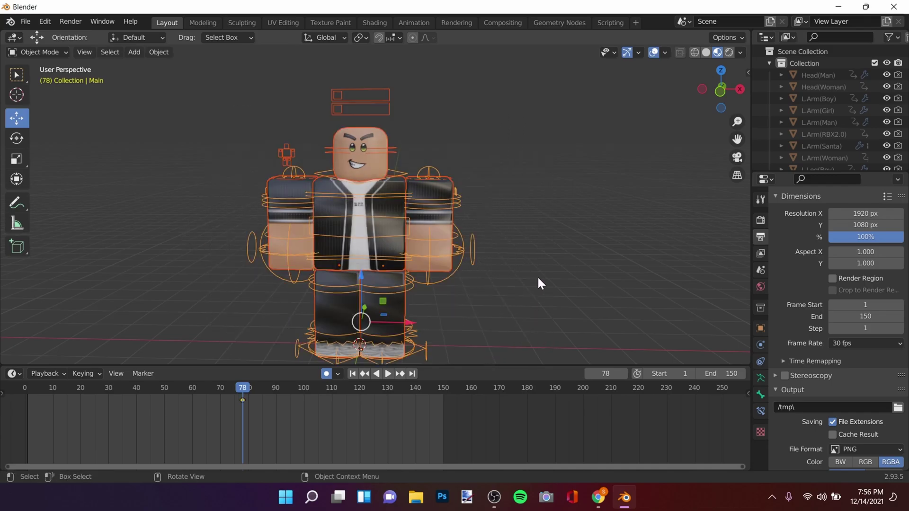
left_click(552, 250)
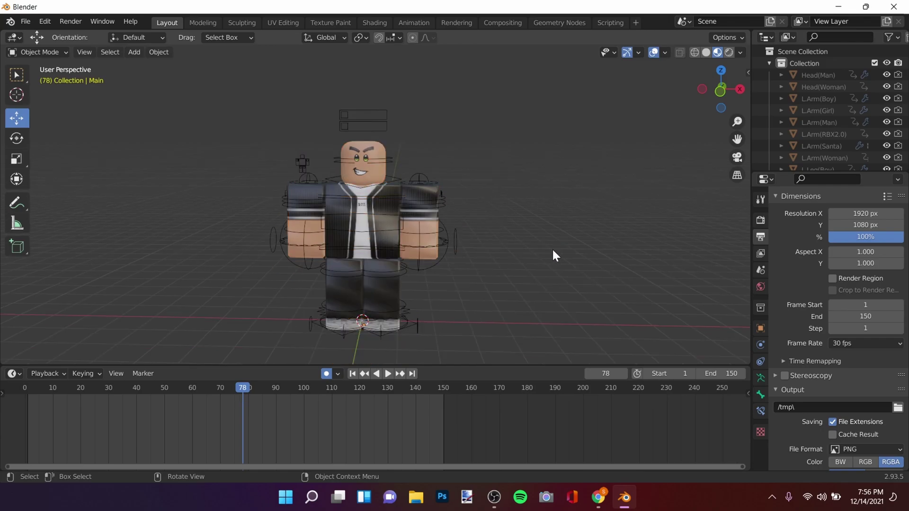
scroll(538, 256, "up", 3)
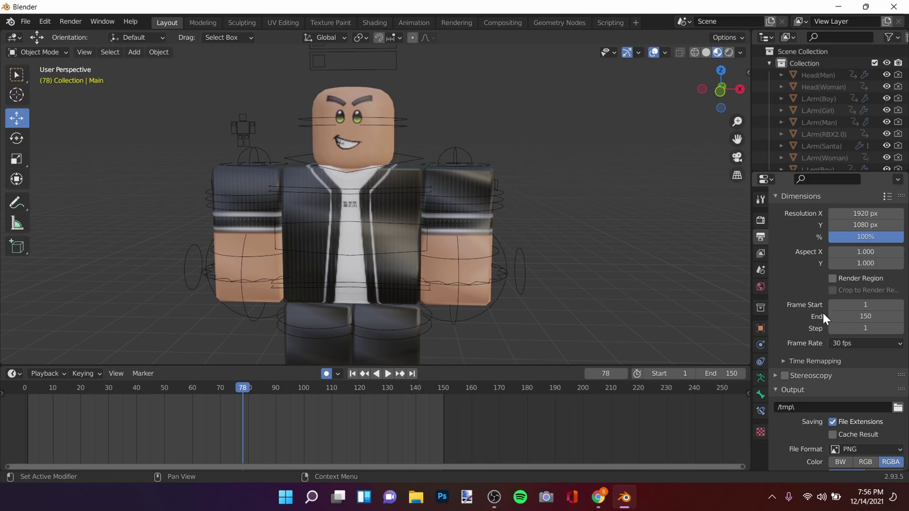
Step: Set the render output file format to FFmpeg Video
scroll(816, 316, "down", 2)
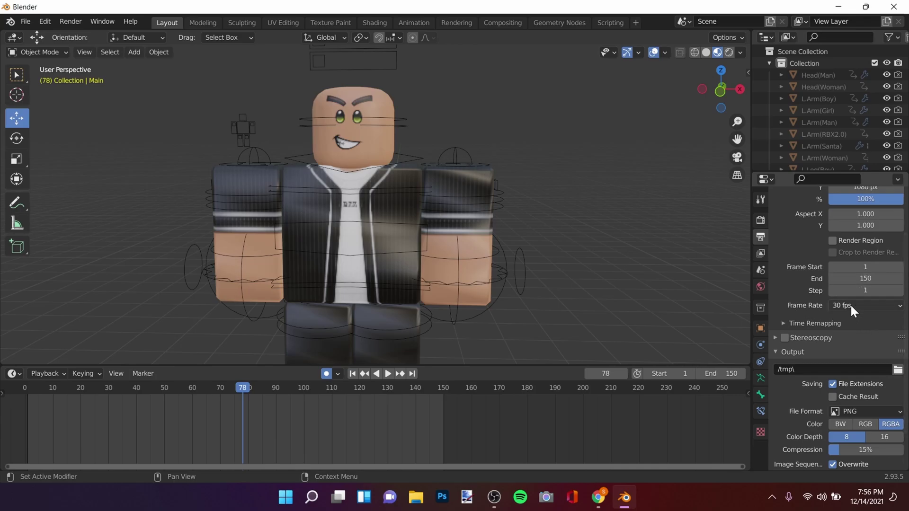
scroll(851, 354, "down", 1)
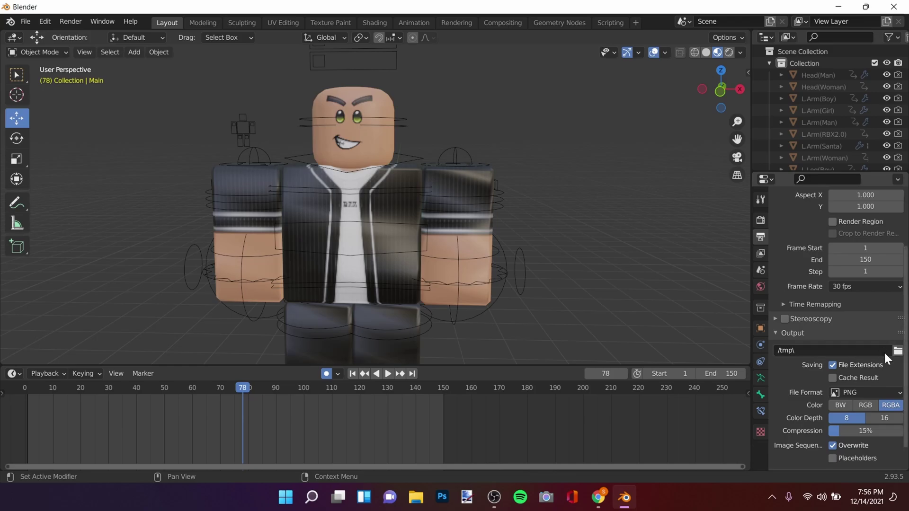
left_click(854, 392)
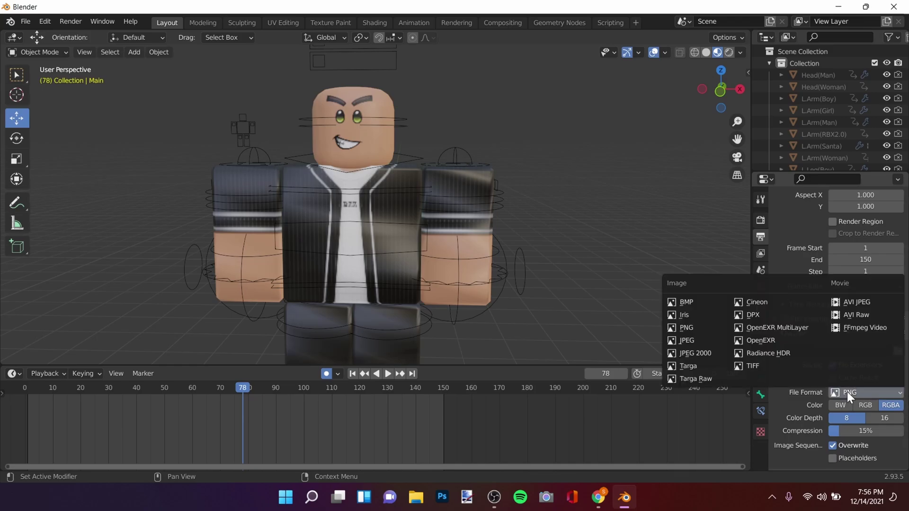
left_click(871, 331)
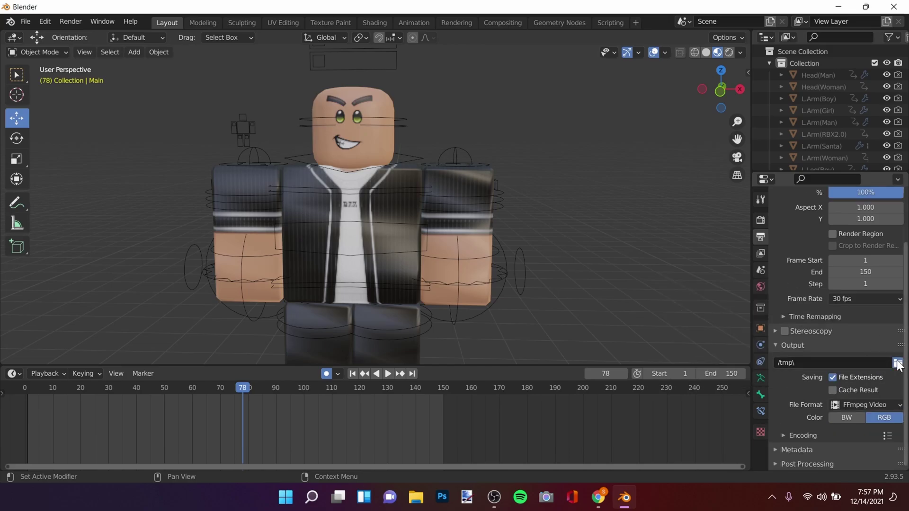
Step: Set the render output location to the GFX&SideViews folder inside Pictures
left_click(898, 363)
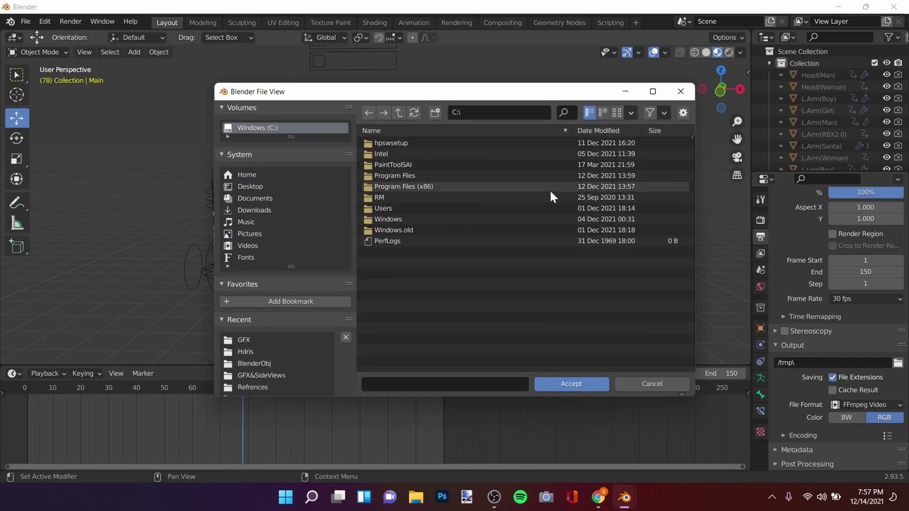
left_click(251, 234)
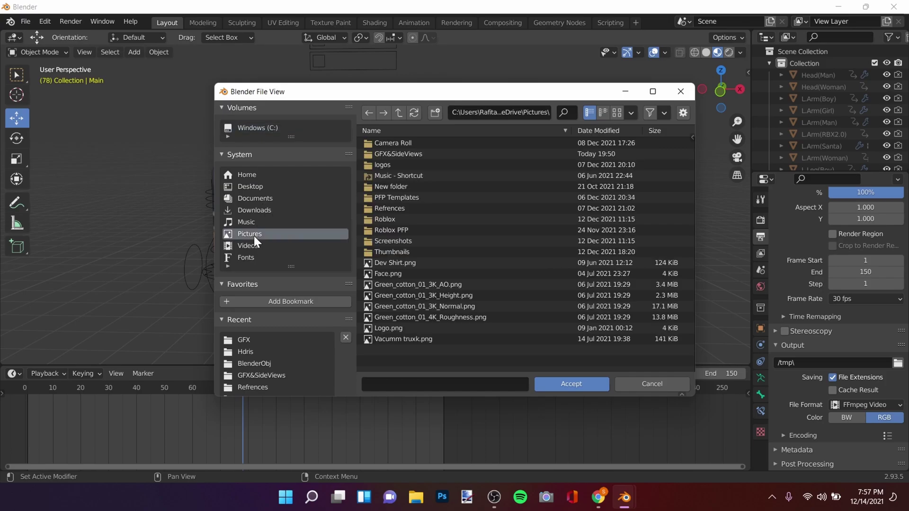
left_click(423, 155)
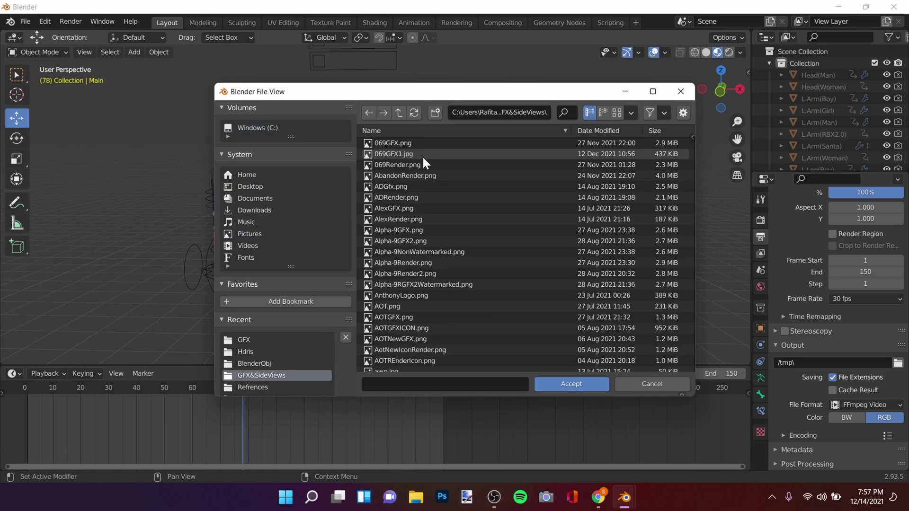
left_click(573, 383)
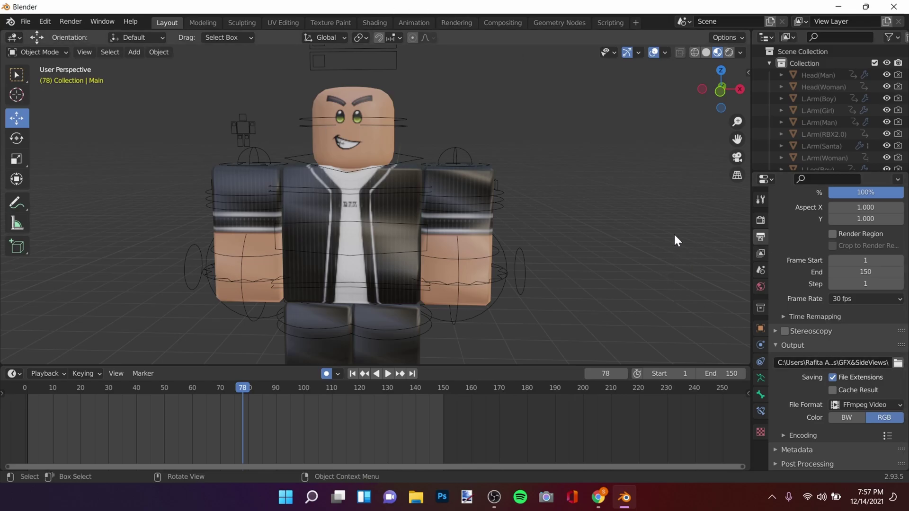
Step: Select the character's Main rig and switch it to Pose Mode
scroll(533, 218, "down", 3)
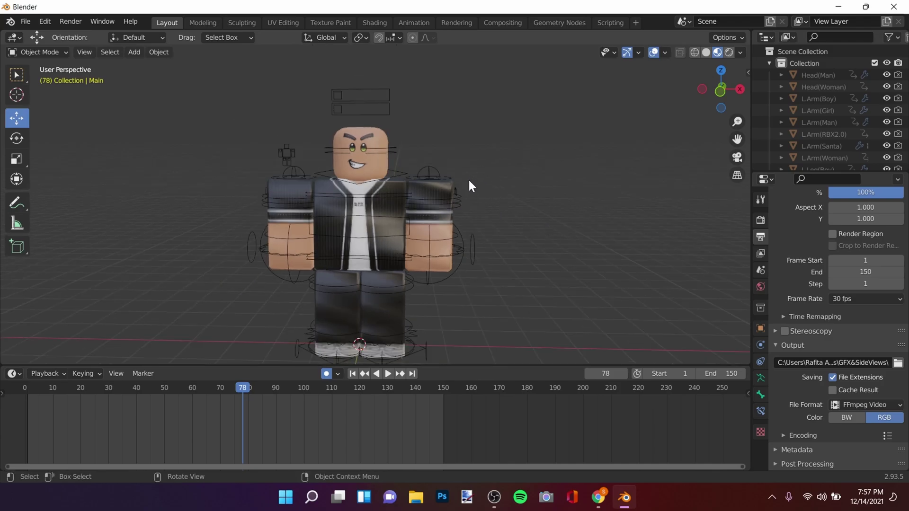
scroll(470, 185, "up", 1)
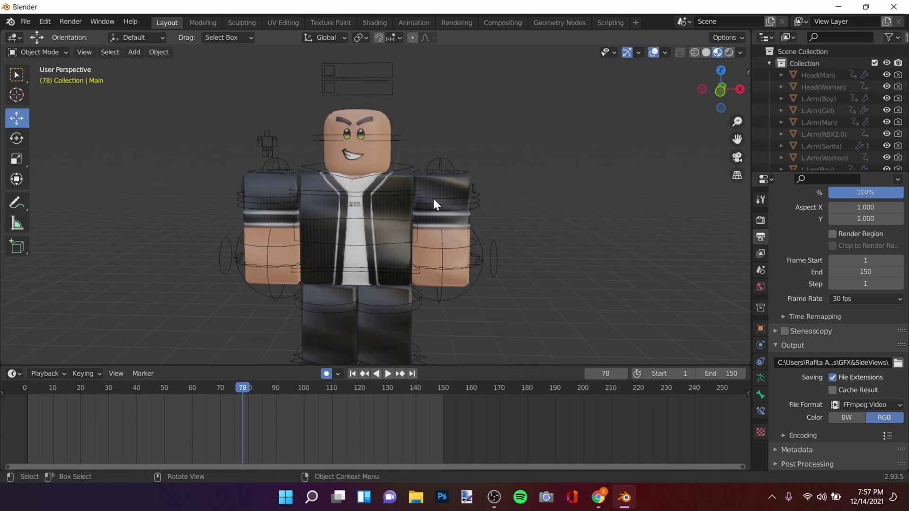
left_click(457, 203)
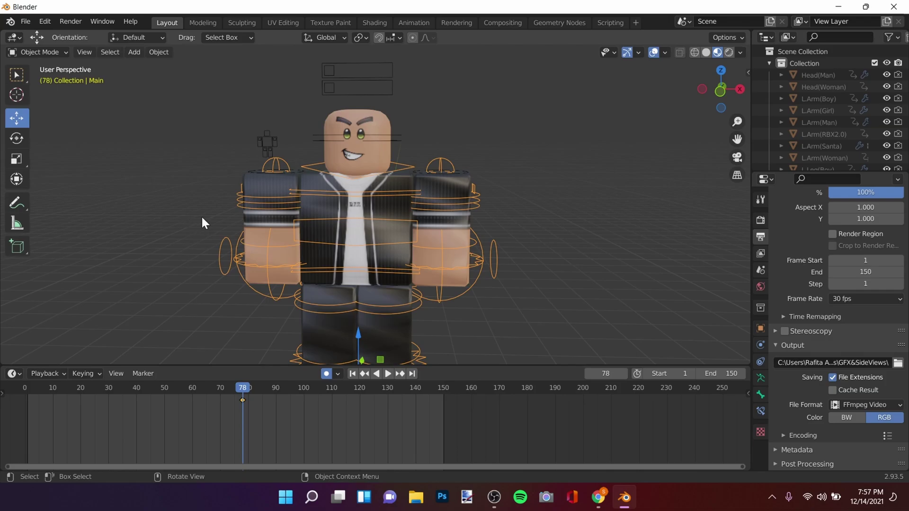
left_click(61, 52)
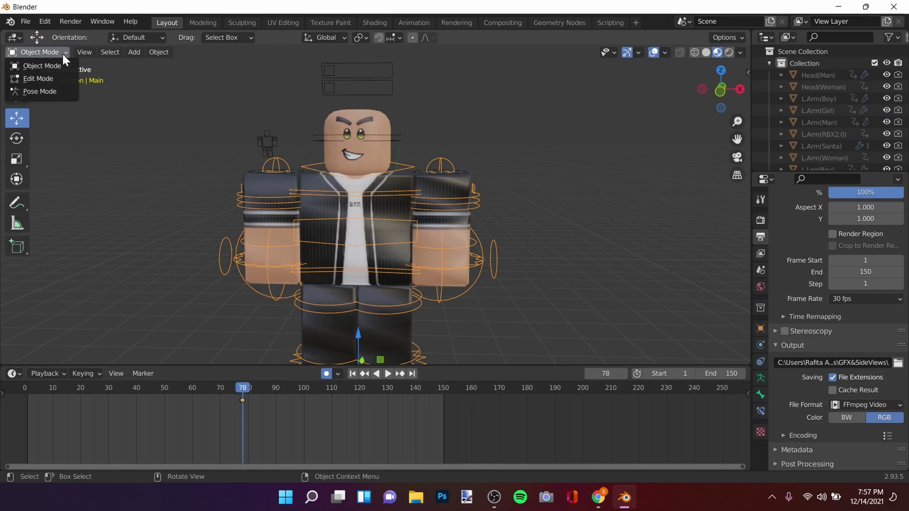
left_click(45, 93)
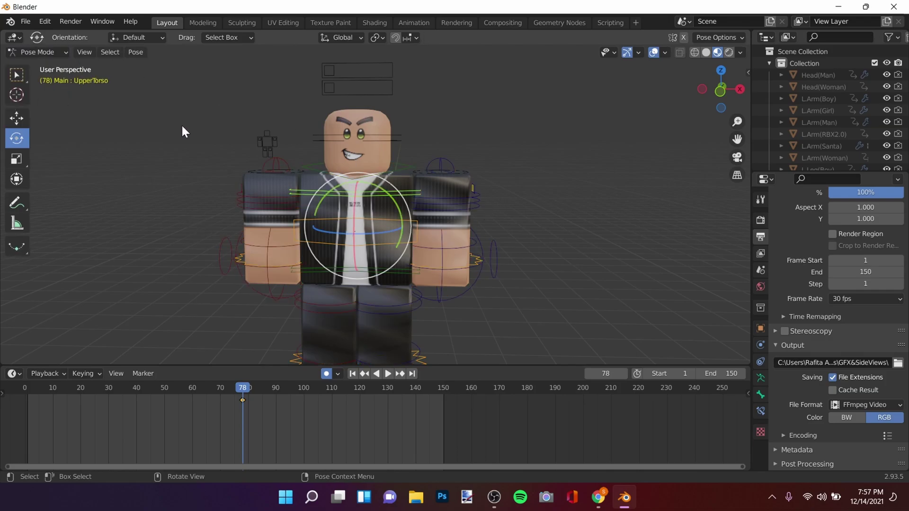
Step: Delete the keyframe of all bones at frame 78 and move the playhead to frame 0
key("a")
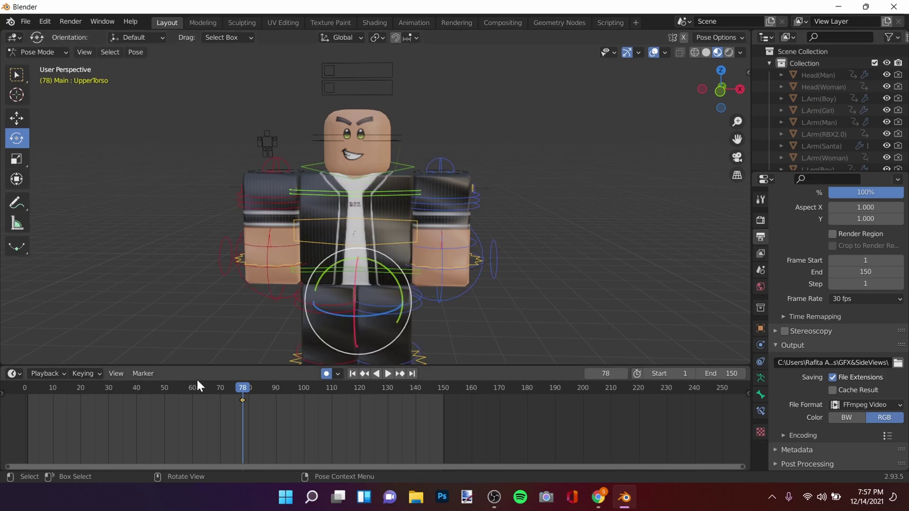
key("x")
left_click(244, 400)
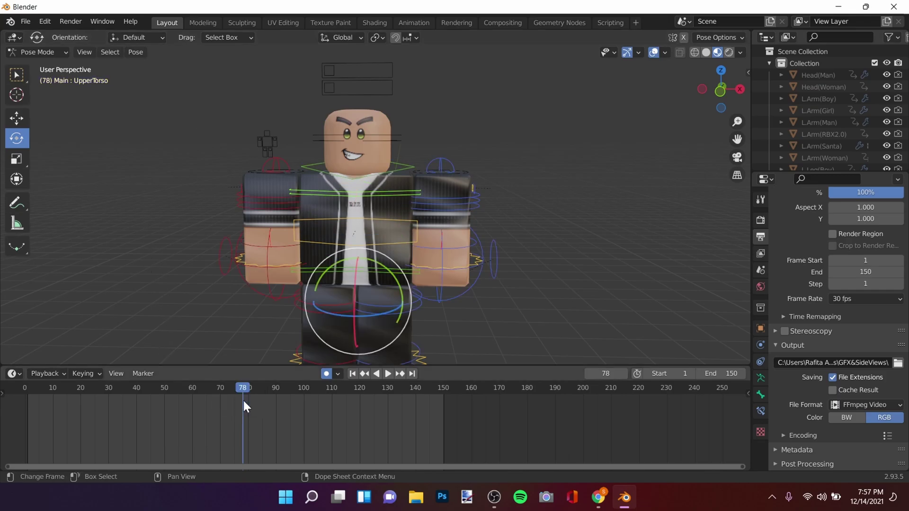
left_click(32, 375)
left_click(30, 394)
left_click_drag(36, 387, 25, 388)
Step: Rotate the character's left upper leg slightly outward at frame 0
scroll(430, 242, "up", 2)
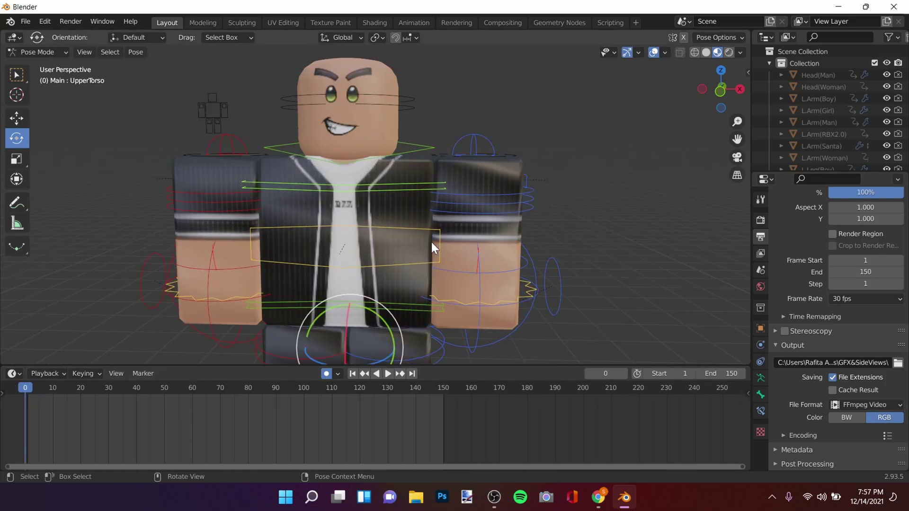
scroll(446, 217, "down", 2)
left_click(467, 209)
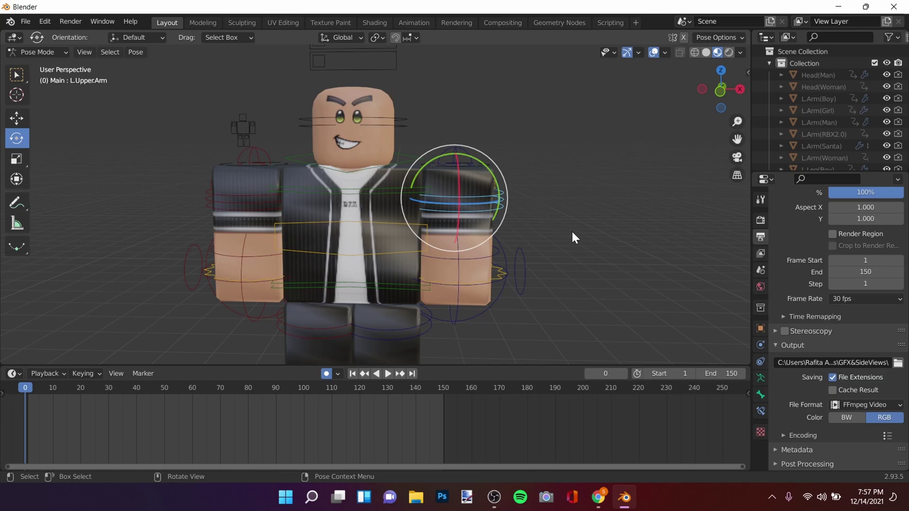
scroll(472, 298, "down", 2)
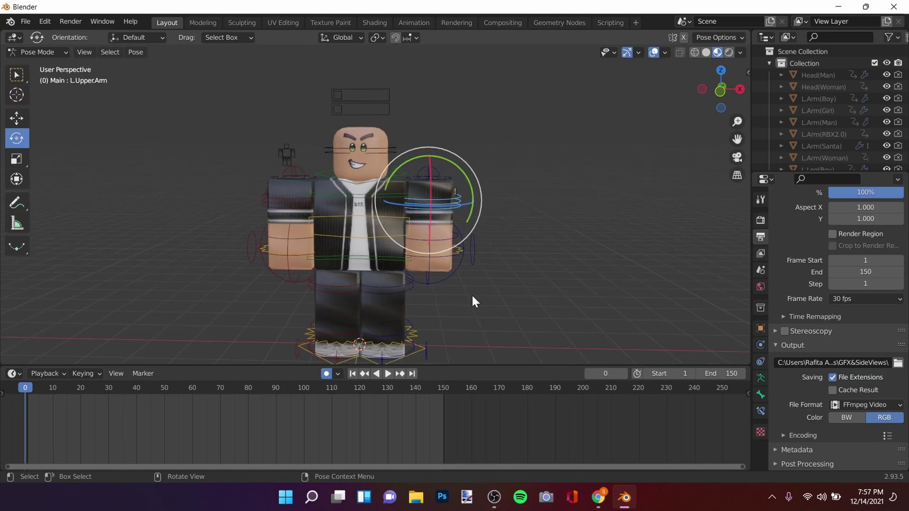
left_click(400, 328)
left_click_drag(410, 286, 412, 331)
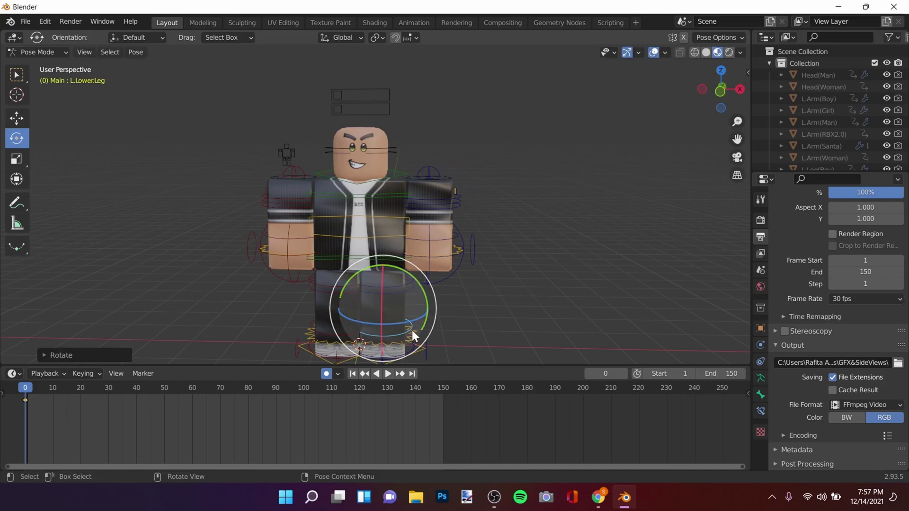
left_click(397, 284)
left_click_drag(421, 245, 415, 236)
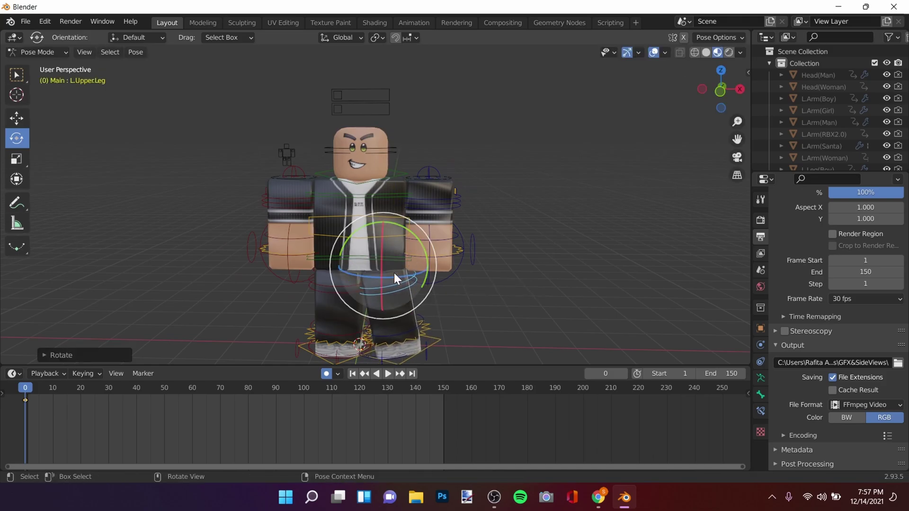
Step: Rotate the left and right upper arms outward so both arms angle away from the torso
left_click(426, 249)
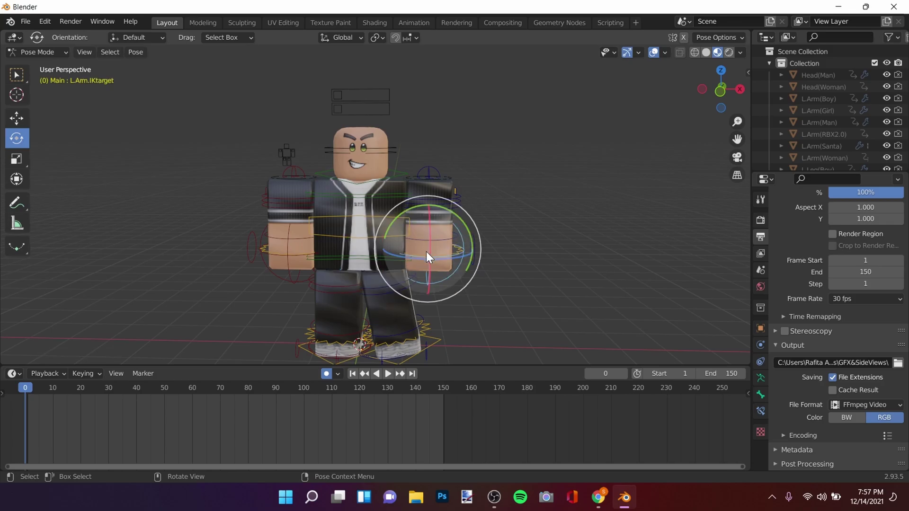
left_click(435, 203)
left_click_drag(468, 166, 462, 156)
left_click_drag(340, 127, 333, 137)
left_click(459, 199)
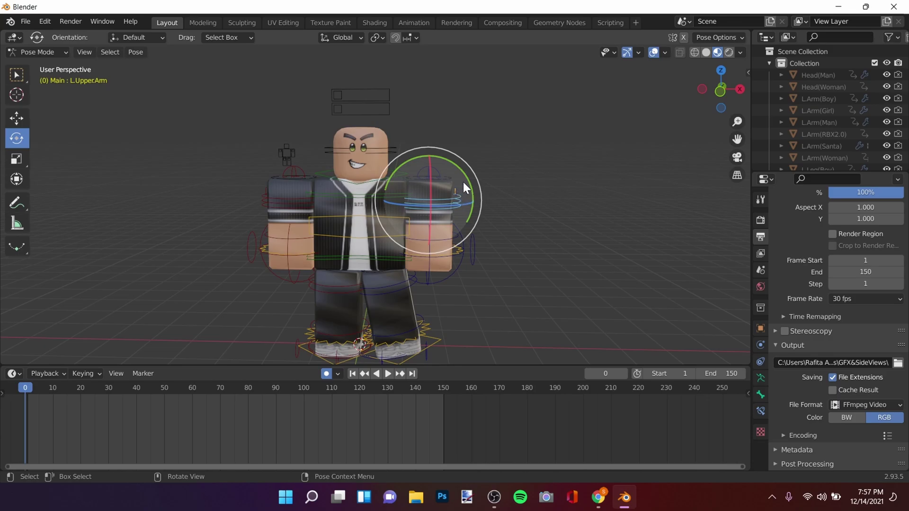
left_click_drag(467, 174, 459, 160)
left_click(300, 203)
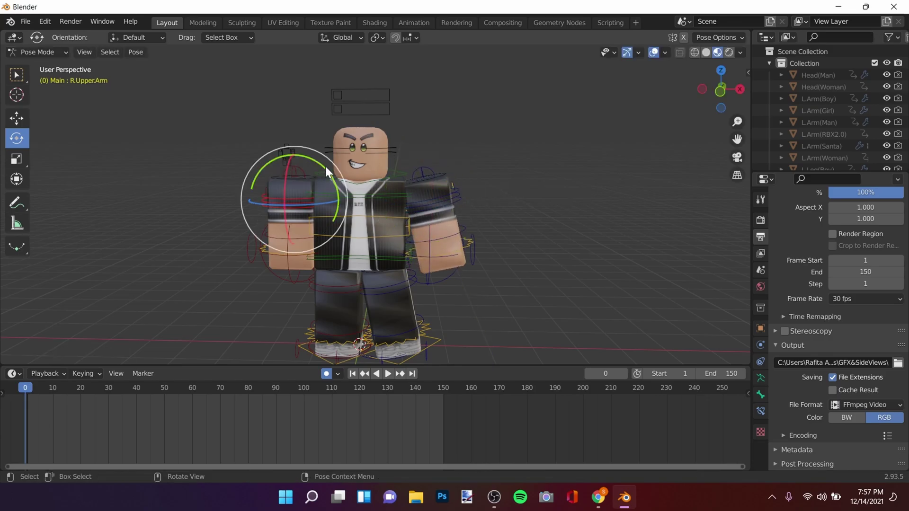
left_click_drag(331, 164, 339, 180)
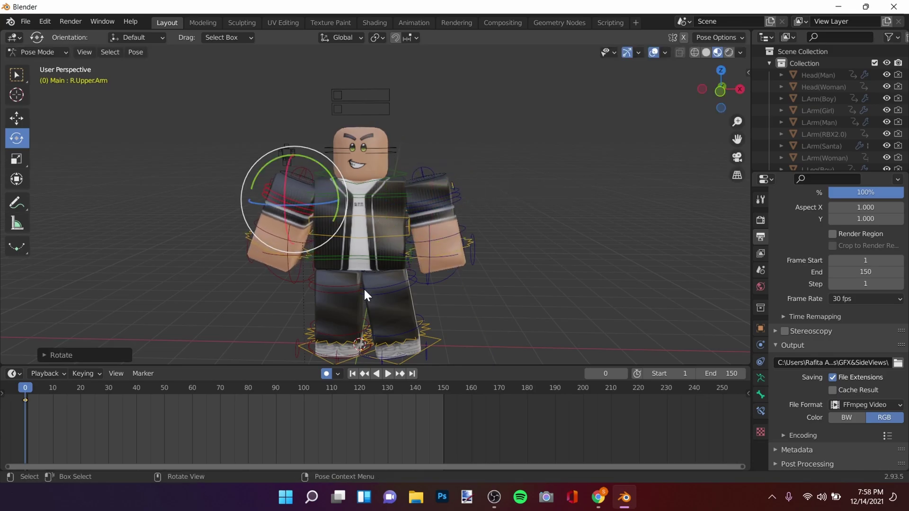
Step: Rotate the right upper leg slightly outward and fine-tune the left upper leg to finish the standing pose
left_click(357, 274)
left_click_drag(370, 236, 393, 275)
left_click(402, 266)
left_click_drag(416, 239, 417, 242)
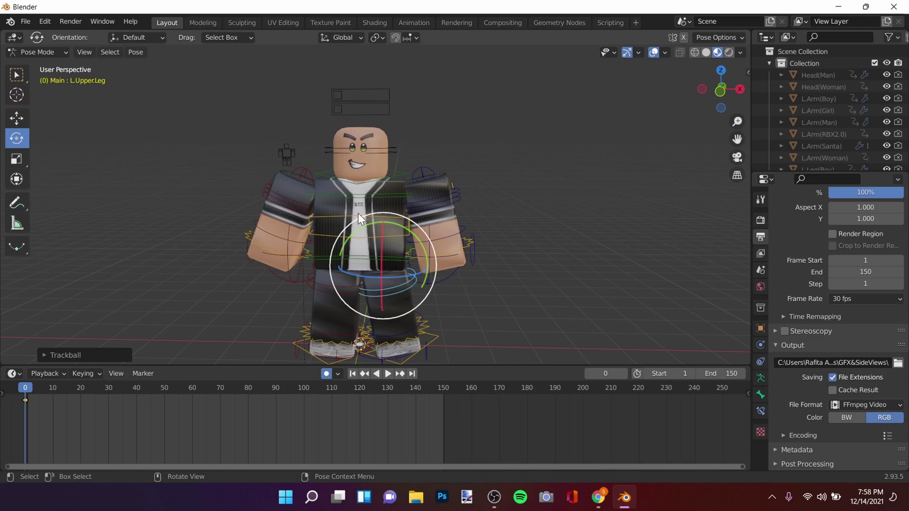
key("i")
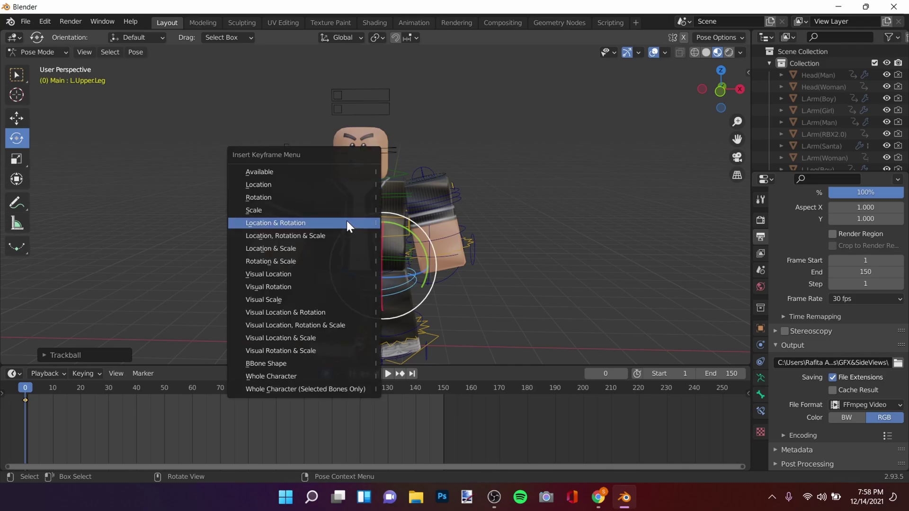
left_click(271, 222)
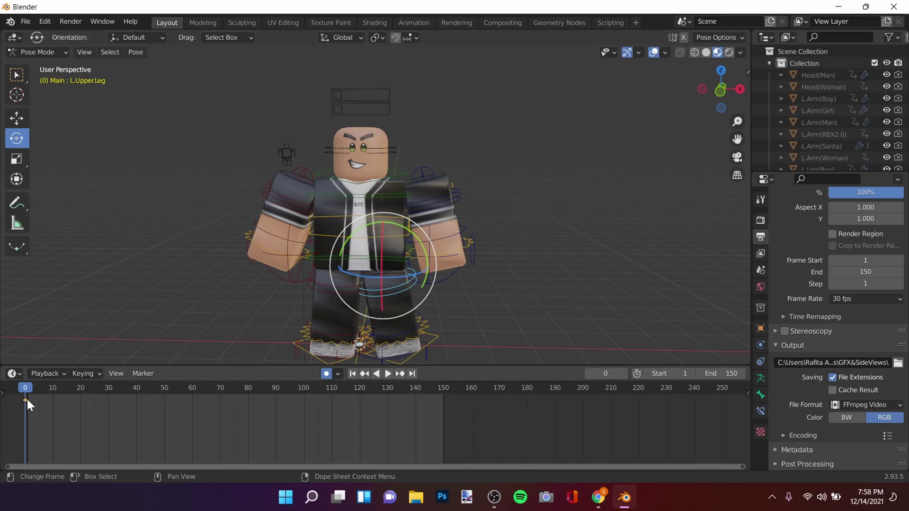
key("x")
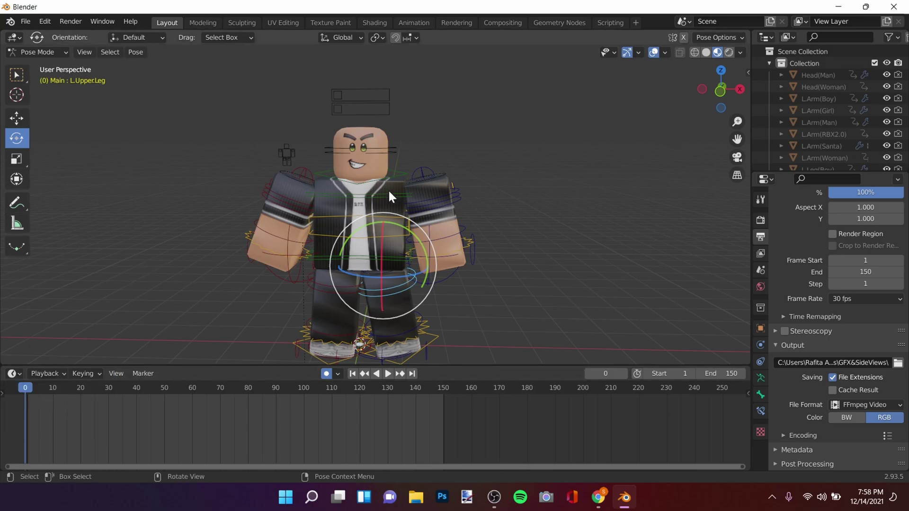
Step: Insert a Location & Rotation keyframe for all bones at frame 0 and leave auto keying enabled
key("i")
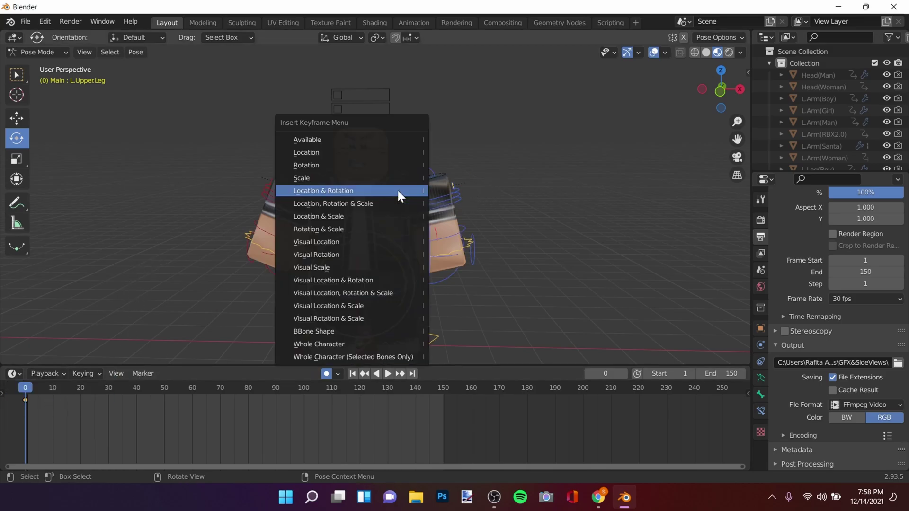
left_click(398, 190)
left_click(326, 374)
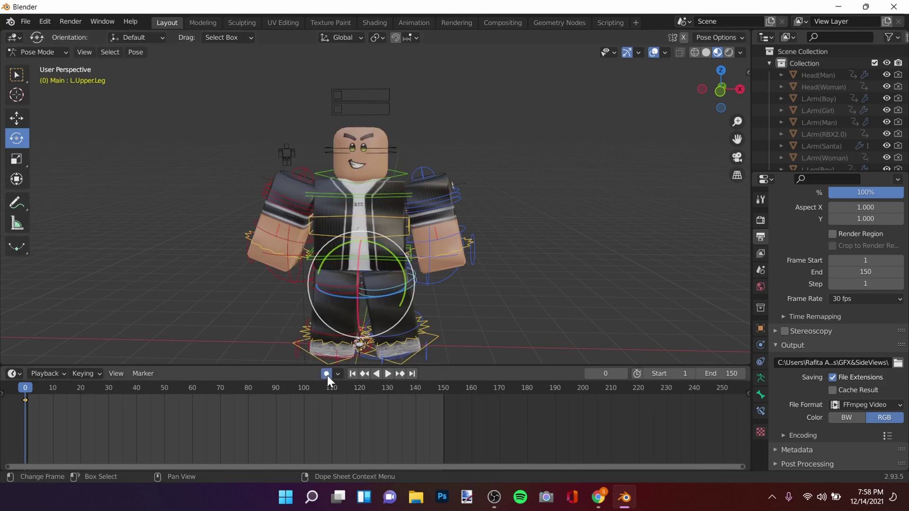
left_click(328, 374)
Step: At frame 15, rotate the left upper arm outward to begin lifting it away from the torso
mouse_move(55, 390)
left_mouse_down()
mouse_move(79, 391)
mouse_move(67, 388)
left_mouse_up()
left_click(562, 228)
scroll(521, 213, "up", 4)
left_click(510, 202)
scroll(510, 202, "down", 2)
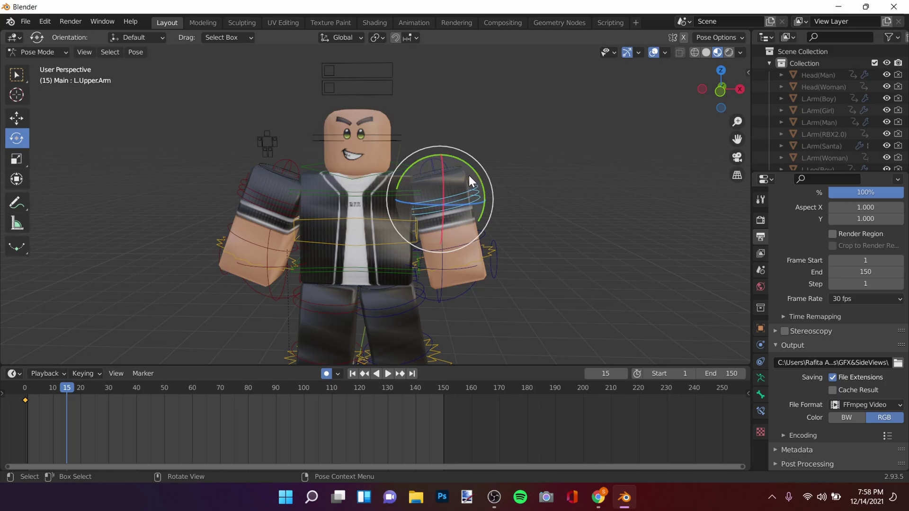
left_click_drag(483, 185, 475, 147)
Step: Raise the left upper arm above shoulder height at frame 25 and adjust its rotation at frame 35
left_click_drag(92, 393, 95, 385)
left_click_drag(479, 167, 389, 138)
left_click_drag(111, 387, 123, 388)
left_click_drag(467, 161, 450, 158)
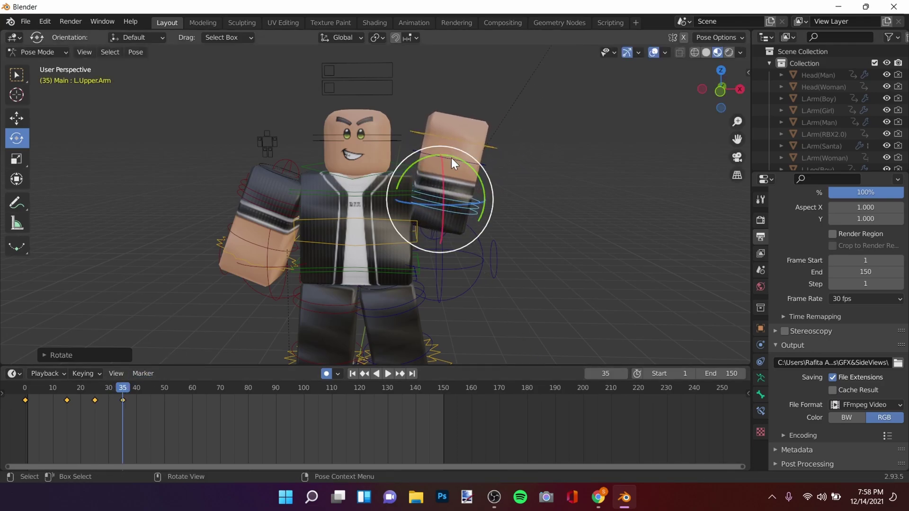
Step: Play the animation from the start frame to review the left arm raise, and stop it
left_click(352, 373)
key("space")
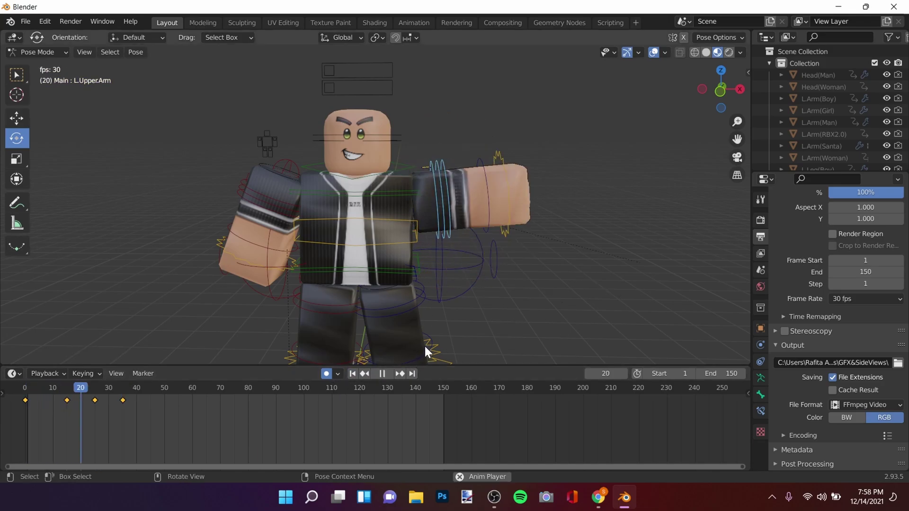
key("space")
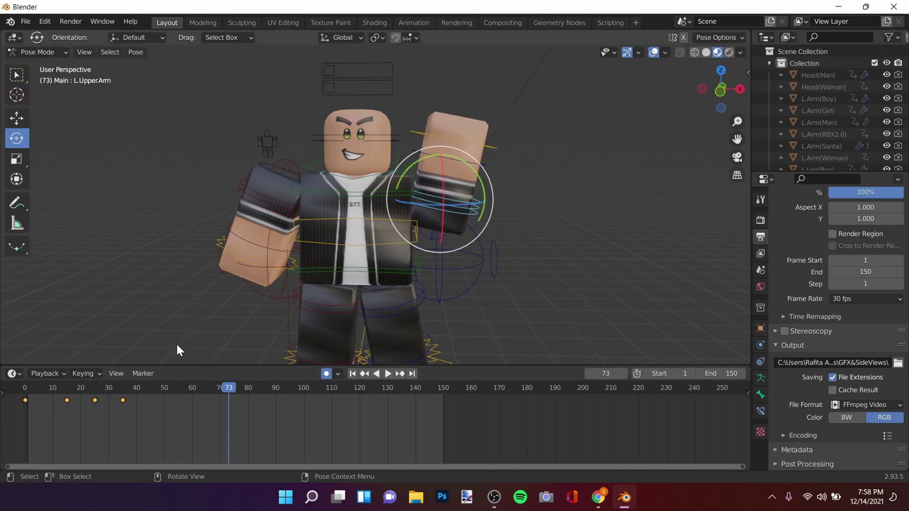
Step: Tilt the raised left upper arm outward at frame 50 and back toward the head at frame 60
left_click_drag(151, 390, 167, 383)
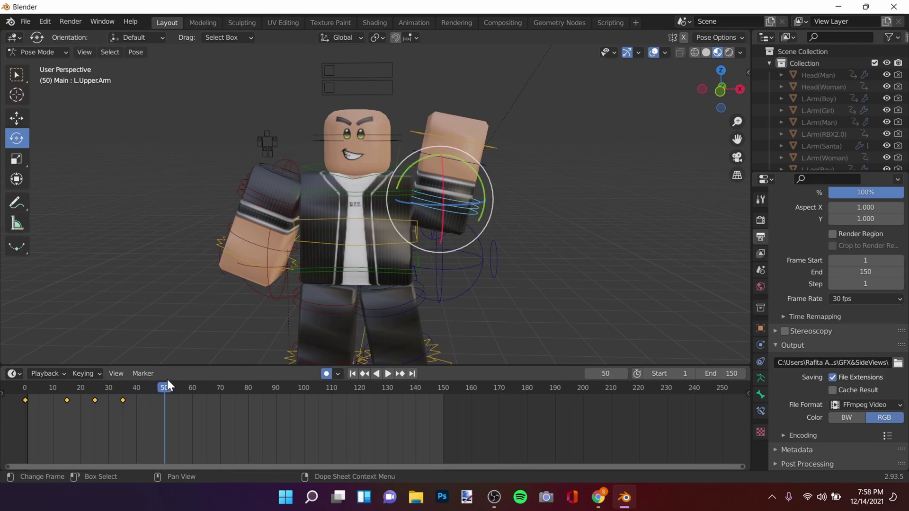
left_click_drag(475, 168, 480, 162)
left_click(192, 392)
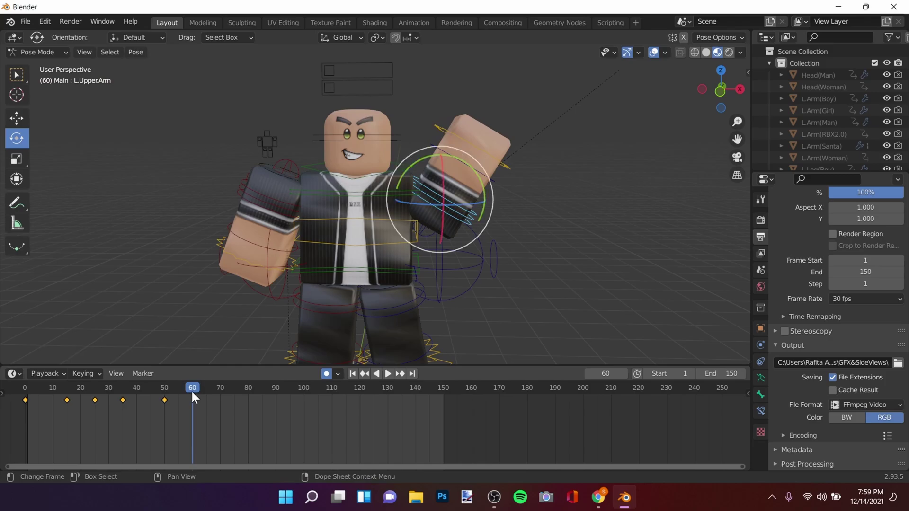
left_click(483, 179)
left_click_drag(483, 180, 473, 171)
left_click(475, 202)
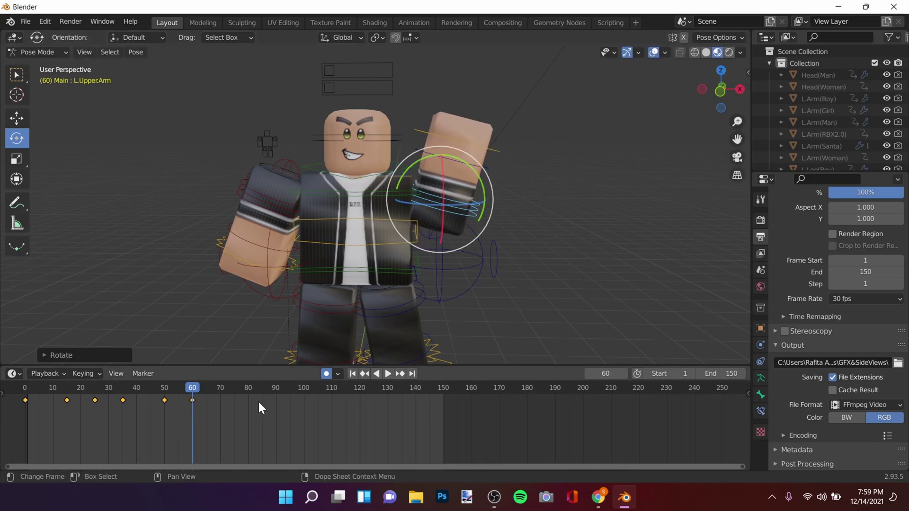
Step: Continue the left arm's wave with further upper arm rotations at frames 70 and 80
left_click(221, 387)
left_click(482, 178)
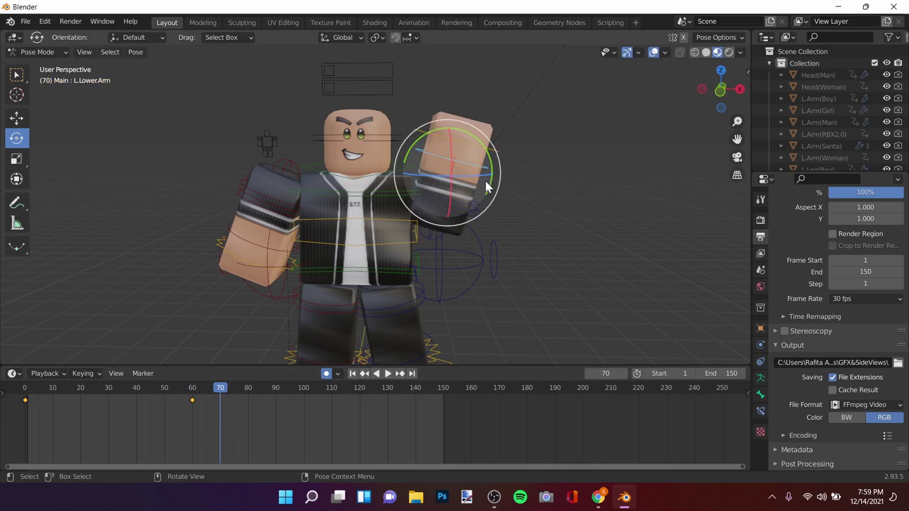
mouse_move(474, 175)
left_mouse_down()
mouse_move(470, 200)
mouse_move(475, 168)
mouse_move(478, 191)
mouse_move(483, 170)
left_mouse_up()
left_click(469, 203)
left_click(477, 169)
left_click(474, 198)
left_click(248, 388)
Step: Play back the complete left arm wave from the first frame and check the motion up close
left_click(352, 374)
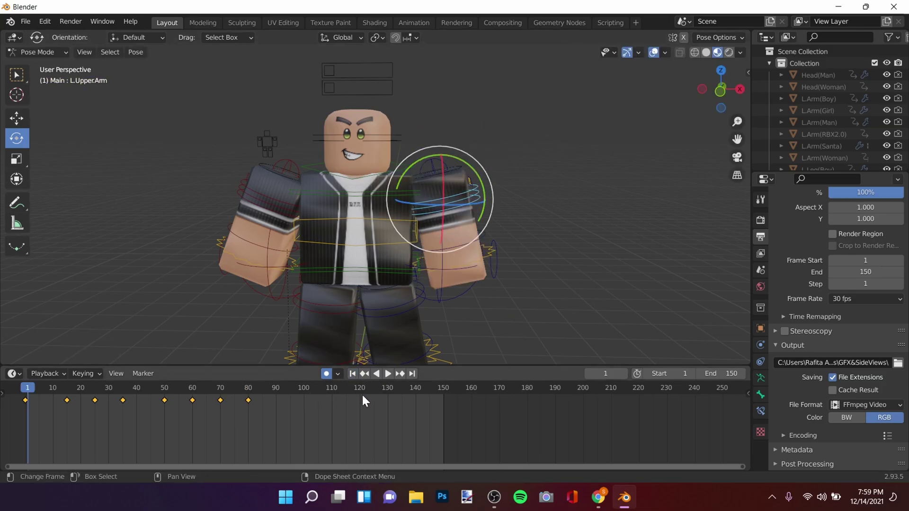
key("space")
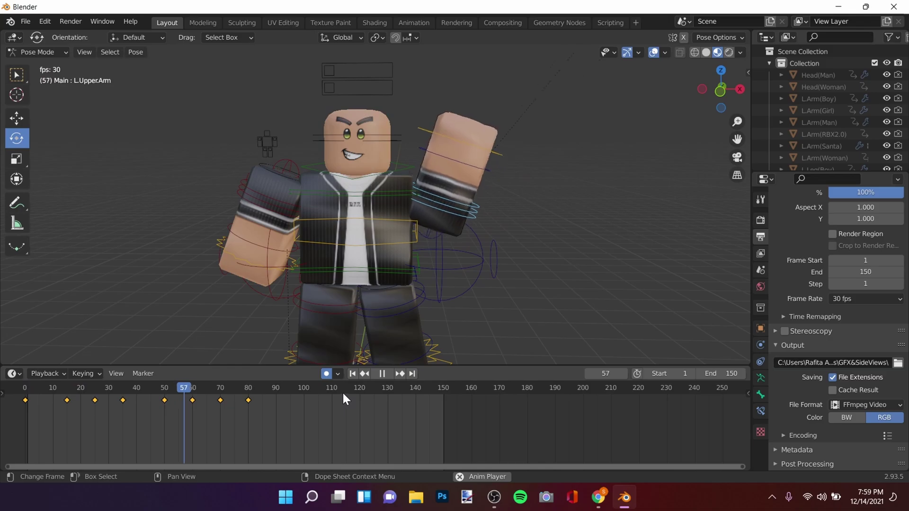
scroll(353, 259, "down", 1)
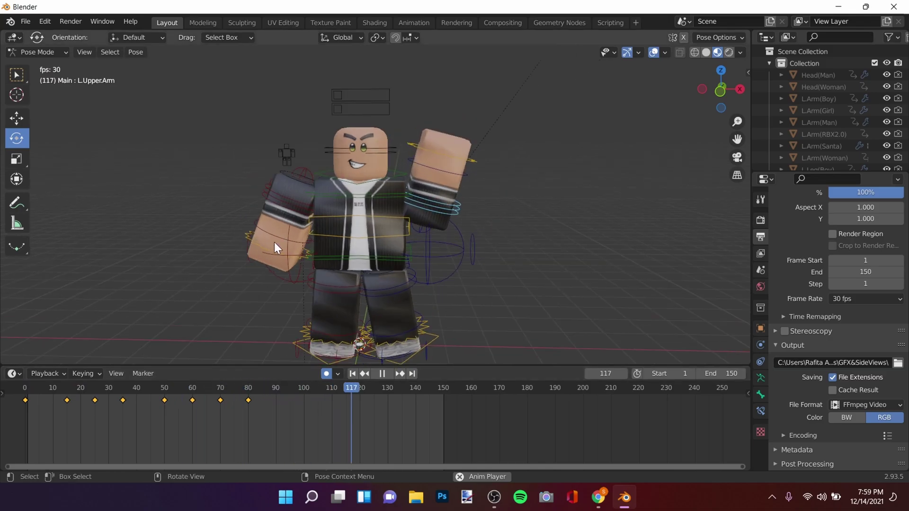
scroll(275, 239, "up", 3)
key("space")
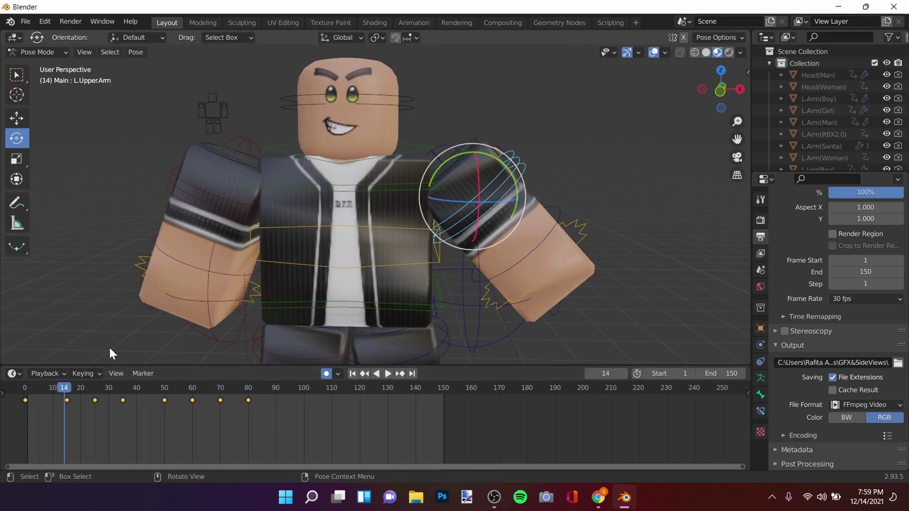
key("space")
key("space")
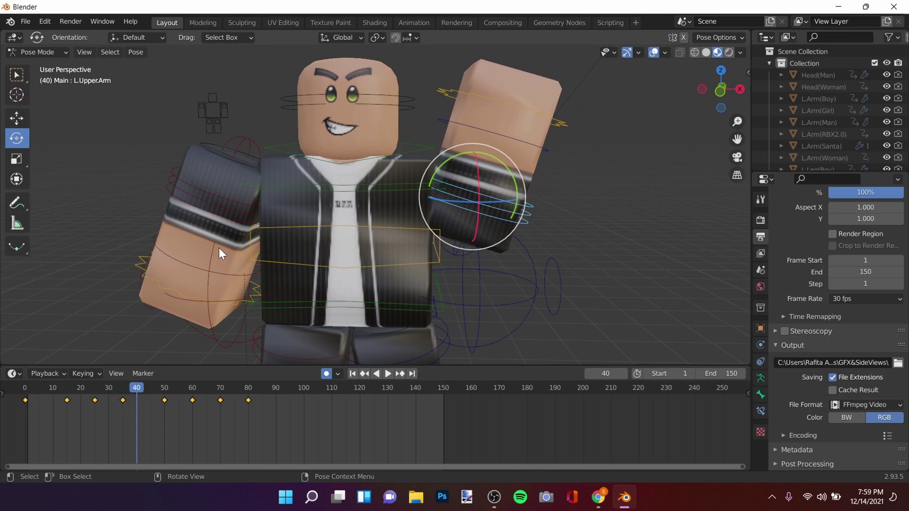
Step: At frame 9, rotate the right upper arm so it hangs closer to the torso
left_click(50, 389)
left_click(228, 198)
left_click(263, 174)
left_click(204, 209)
middle_click_drag(203, 209, 373, 231)
left_click(375, 232)
key("r")
left_click(417, 154)
left_click(418, 151)
left_click(408, 135)
left_click_drag(408, 136, 400, 152)
left_click_drag(360, 189, 362, 177)
middle_click_drag(361, 178, 258, 197)
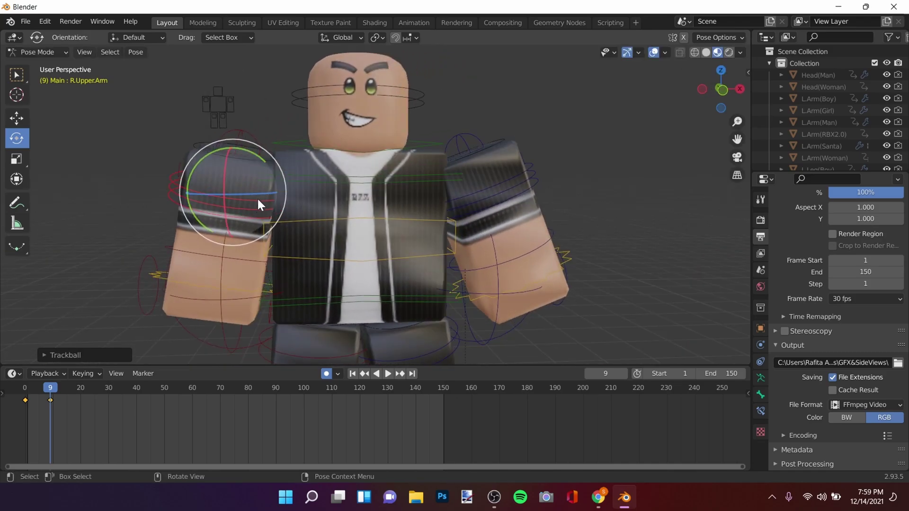
Step: Rotate the right upper arm slightly outward at frame 19 and adjust its swing from the side at frame 35
left_click_drag(70, 390, 79, 387)
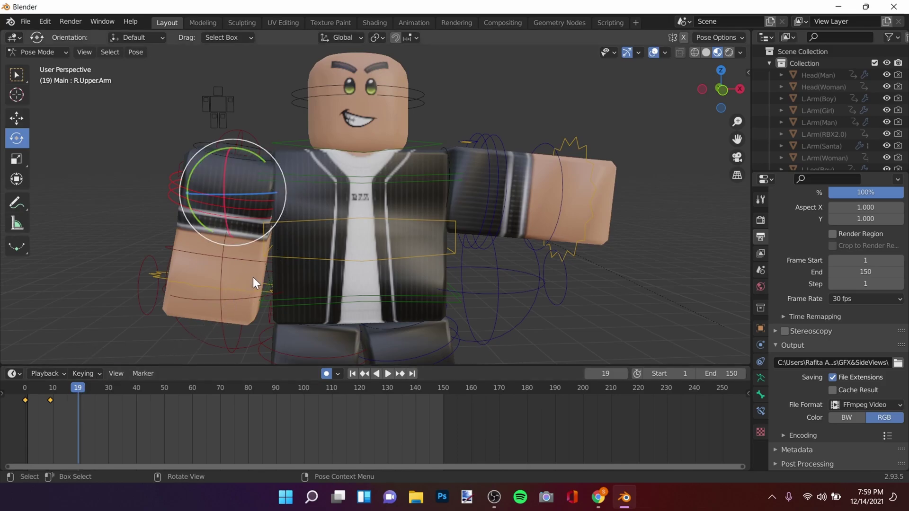
key("r")
left_click(450, 243)
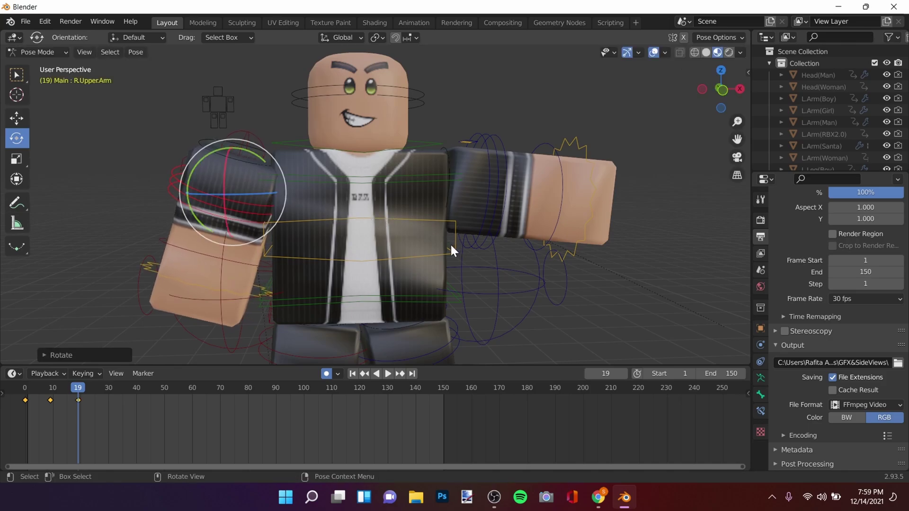
left_click_drag(122, 386, 121, 386)
middle_click_drag(218, 303, 614, 163)
key("r")
left_click(641, 213)
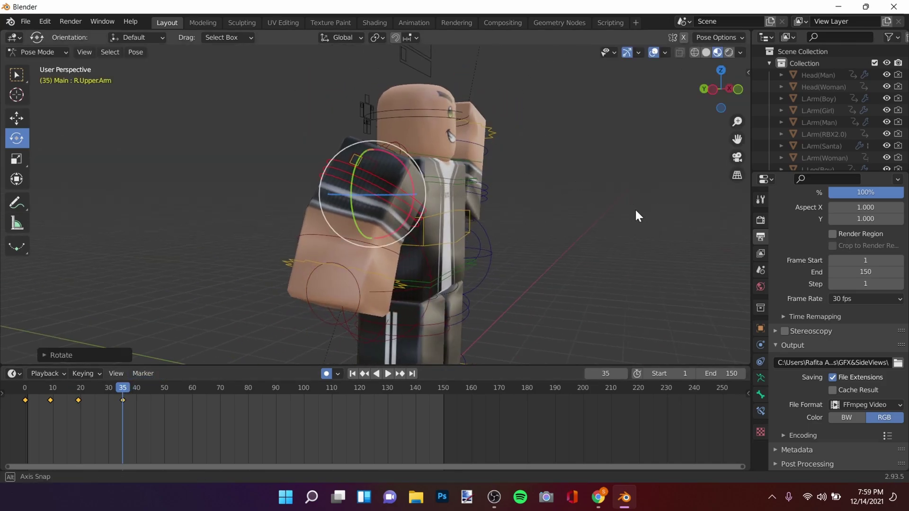
Step: At frame 51, rotate the right upper arm from two viewing angles to key its next swing pose
middle_click_drag(641, 213, 209, 366)
left_click(166, 391)
key("r")
left_click(489, 156)
middle_click_drag(489, 156, 510, 197)
key("r")
left_click(528, 180)
Step: Rotate the right upper arm to key further swing poses at frames 65 and 78
left_click(208, 384)
key("r")
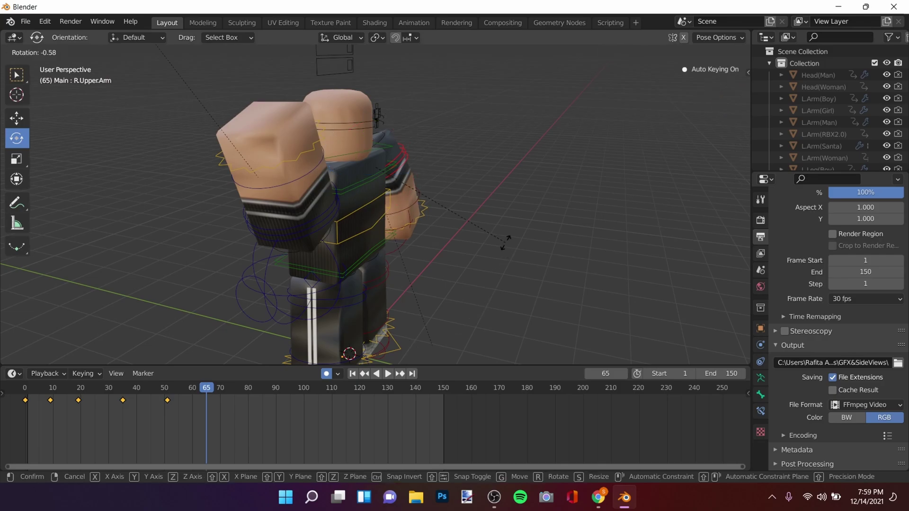
left_click(487, 205)
middle_click_drag(487, 205, 297, 232)
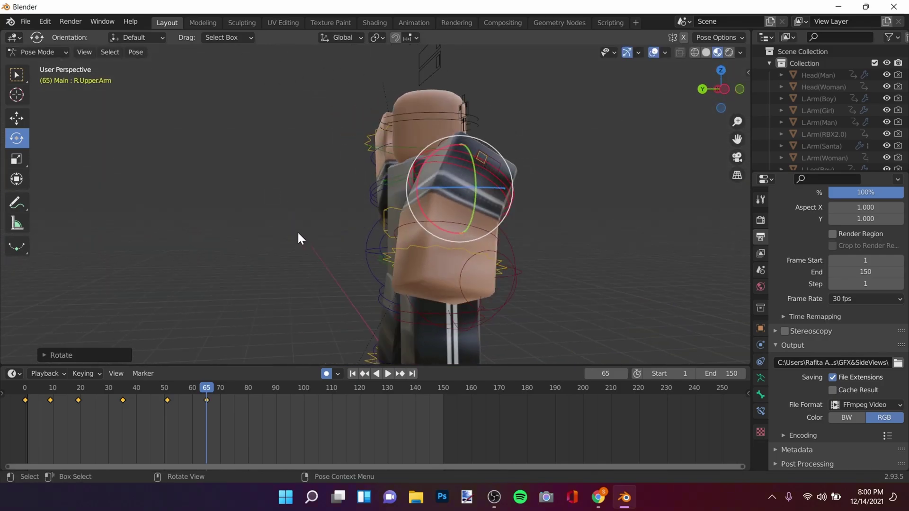
left_click(242, 393)
key("r")
left_click(546, 249)
middle_click_drag(546, 249, 387, 273)
Step: At frame 12, rotate the right upper leg slightly outward and the left upper leg slightly inward
left_click(434, 264)
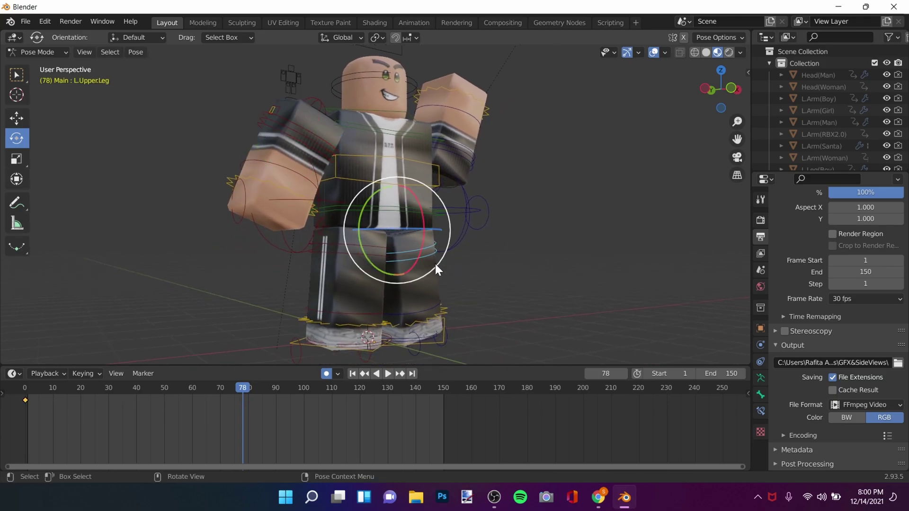
left_click(320, 244)
left_click_drag(187, 386, 61, 382)
key("r")
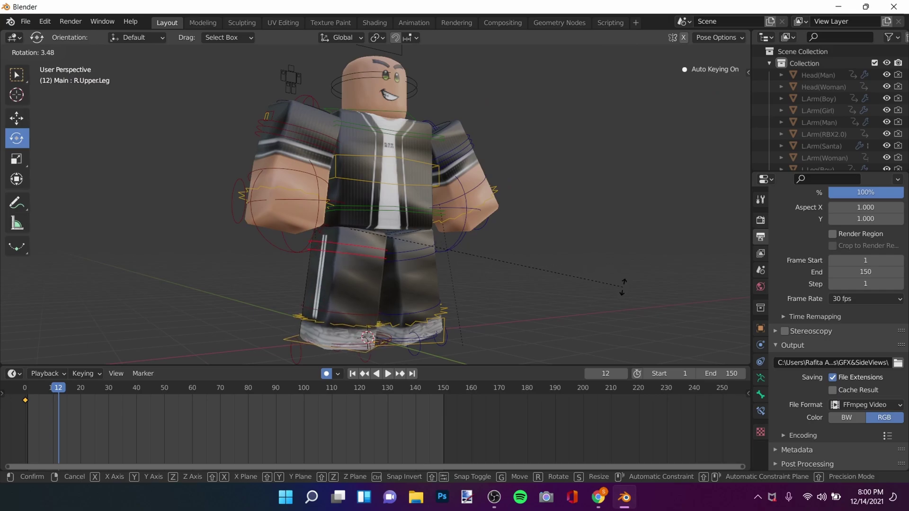
left_click(399, 275)
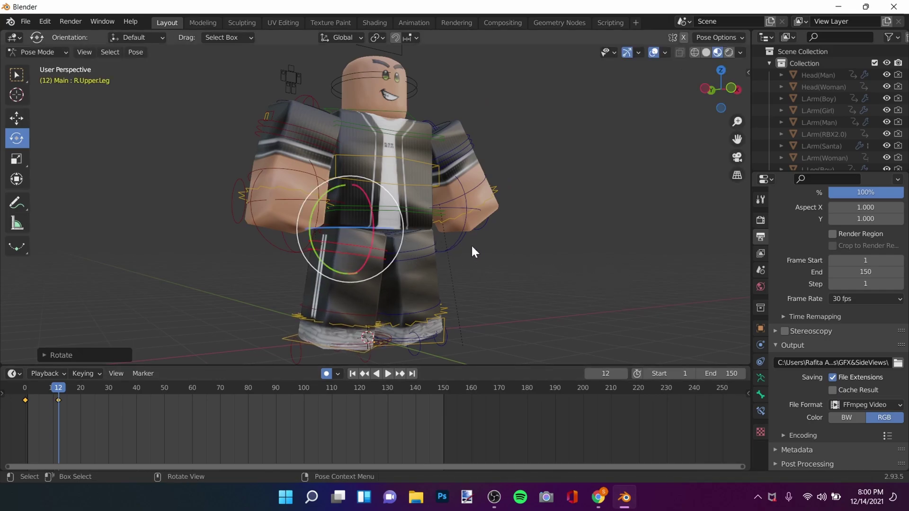
left_click(423, 248)
key("r")
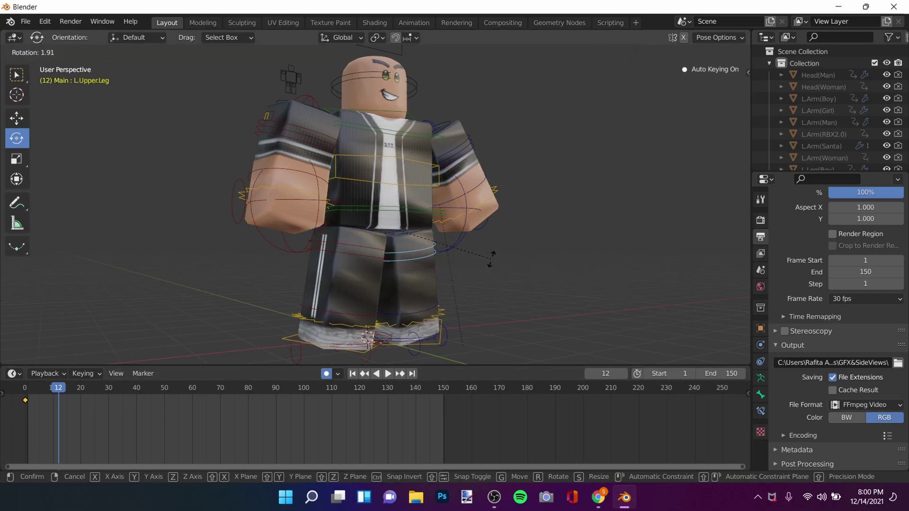
left_click(492, 259)
Step: At frame 29, rotate the right upper leg slightly inward and the left upper leg slightly outward
left_click_drag(95, 387, 106, 387)
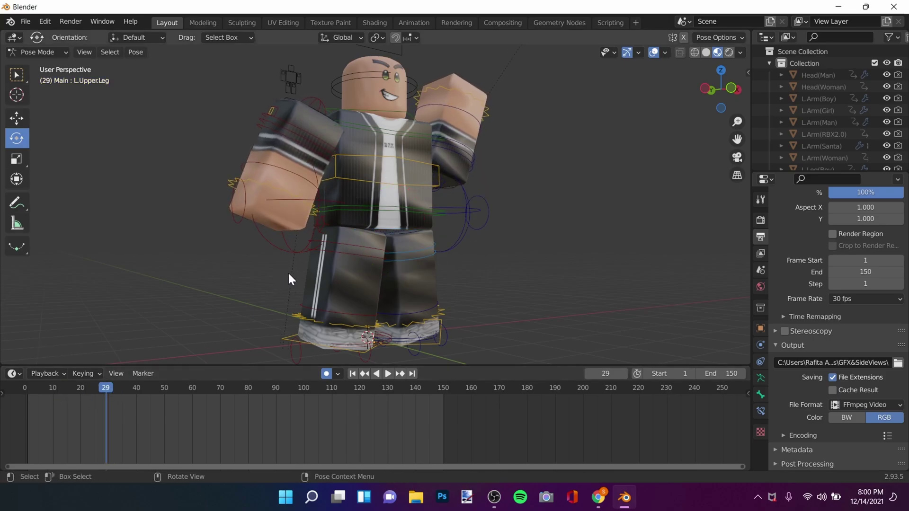
left_click(334, 248)
key("r")
left_click(480, 239)
left_click(430, 251)
key("r")
left_click(488, 245)
Step: Slightly rotate the right lower leg and then the left lower leg at frame 39
left_click(134, 388)
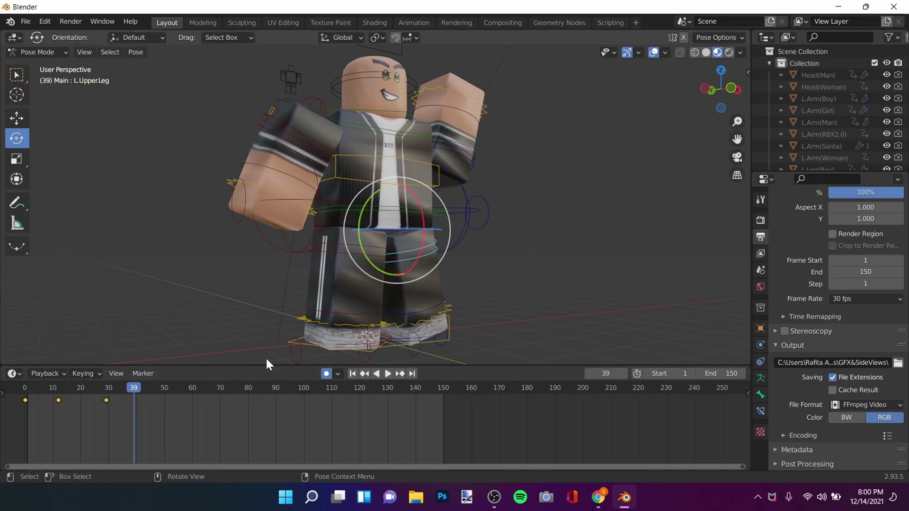
left_click(358, 316)
left_click_drag(351, 314, 487, 324)
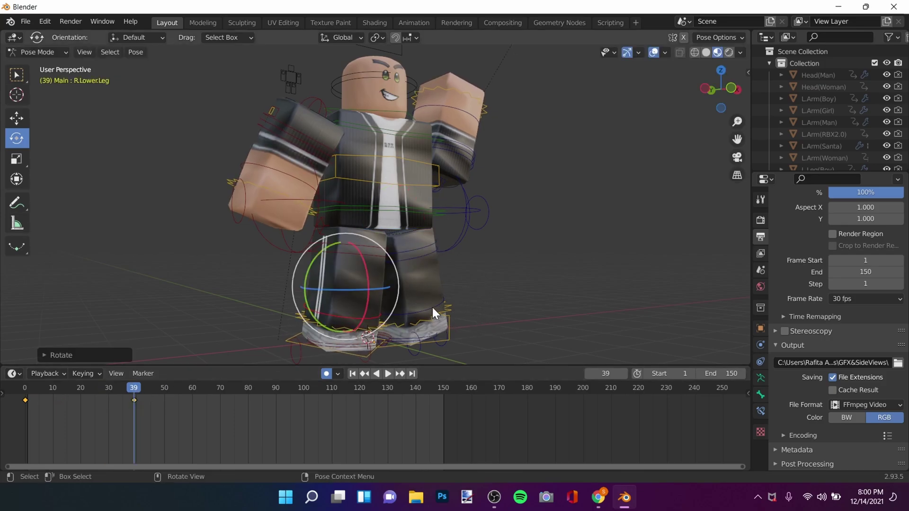
left_click(433, 307)
key("r")
left_click(479, 332)
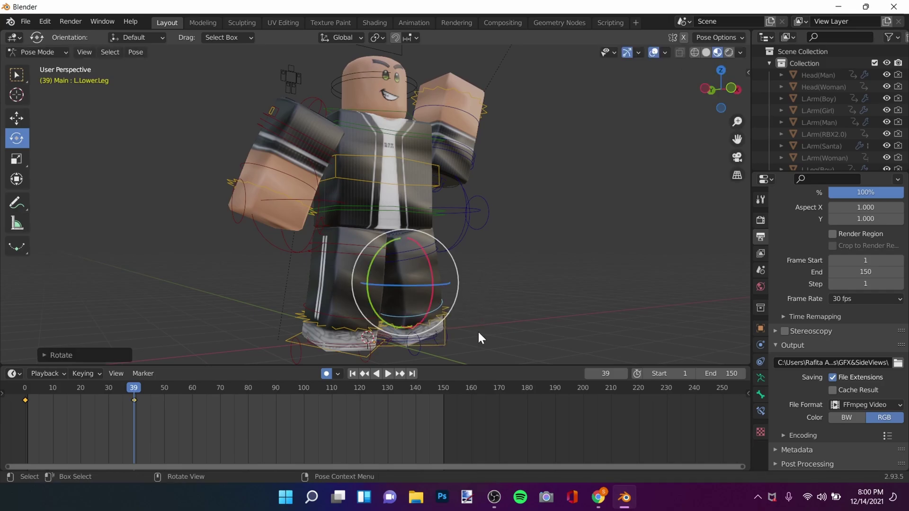
Step: At frame 54, rotate the left lower leg slightly to key another pose
left_click_drag(152, 392, 177, 384)
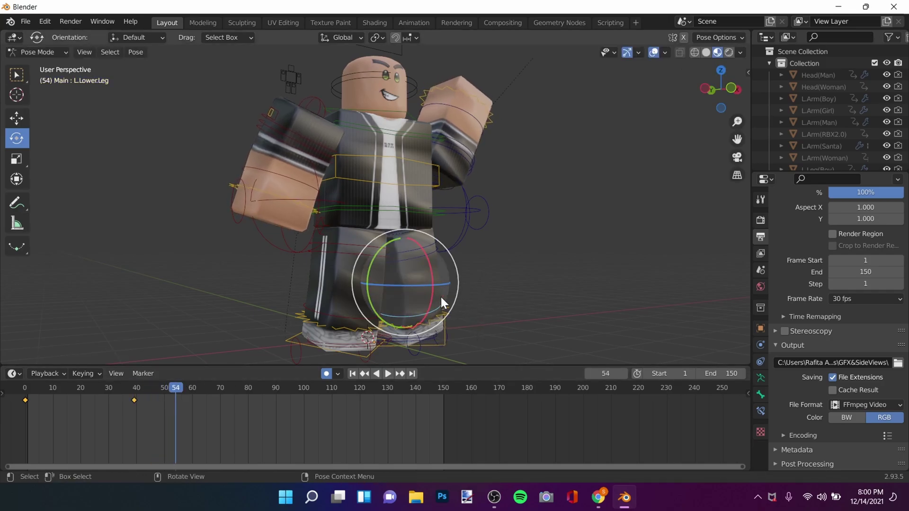
key("r")
left_click(482, 350)
middle_click_drag(483, 351, 360, 360)
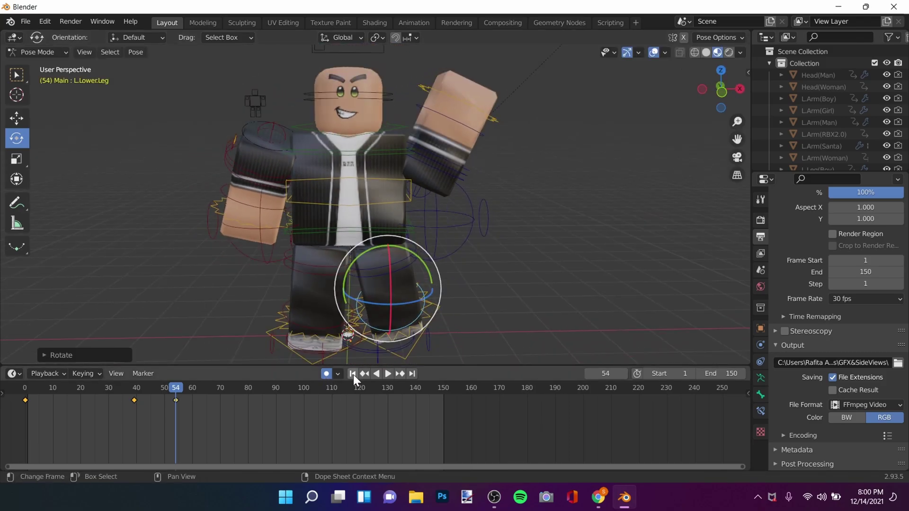
Step: Play the animation from the start to review the combined arm and leg motion, and stop it
left_click(354, 374)
key("space")
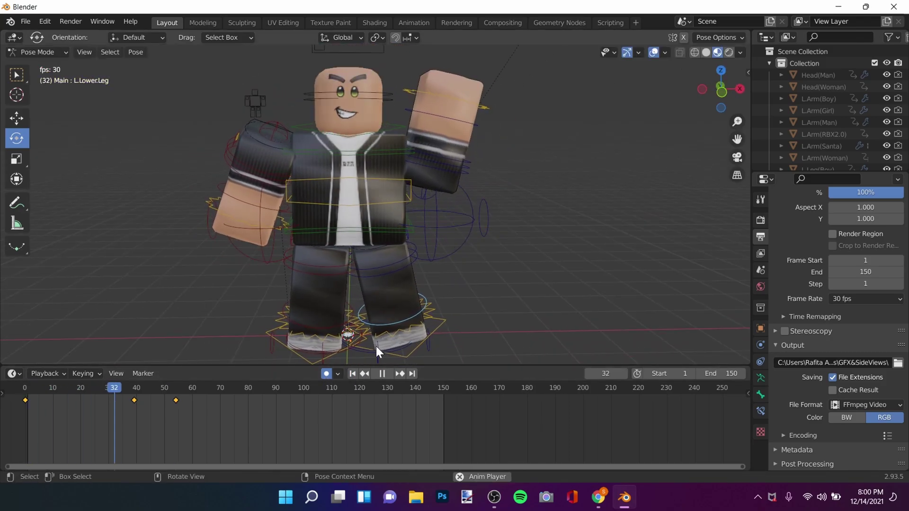
key("space")
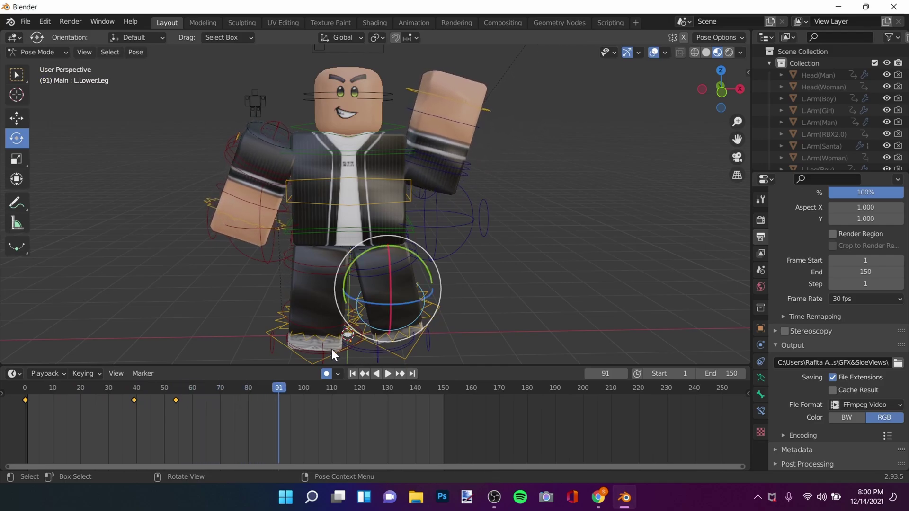
Step: Move the right upper arm's last three keyframes later in time, to frames 125, 88 and 66
left_click(248, 170)
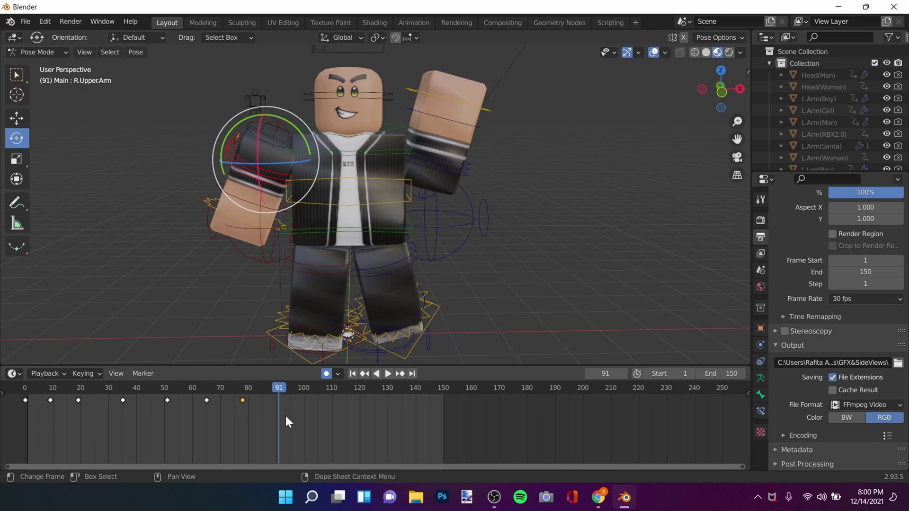
key("g")
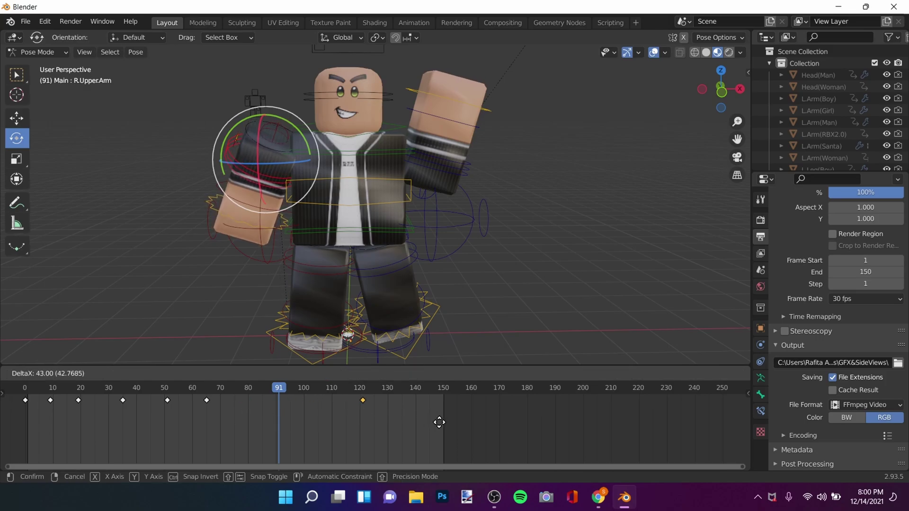
left_click(452, 422)
left_click(206, 400)
key("g")
left_click(315, 417)
left_click(169, 400)
key("g")
left_click(226, 406)
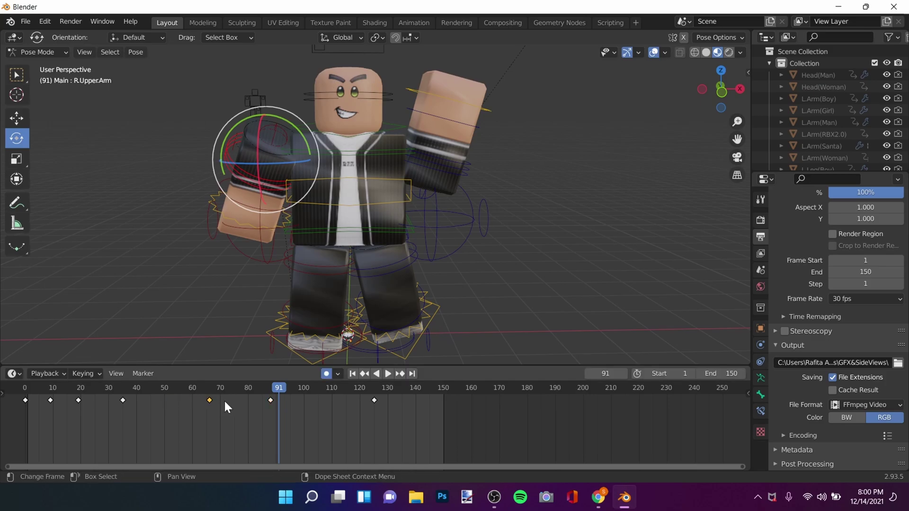
Step: Retime the right upper arm's earlier keyframes after frame 0 to frames 44, 28 and 16
left_click(124, 401)
key("g")
left_click(151, 403)
left_click(80, 401)
key("g")
left_click(104, 405)
left_click(50, 400)
key("g")
left_click(83, 412)
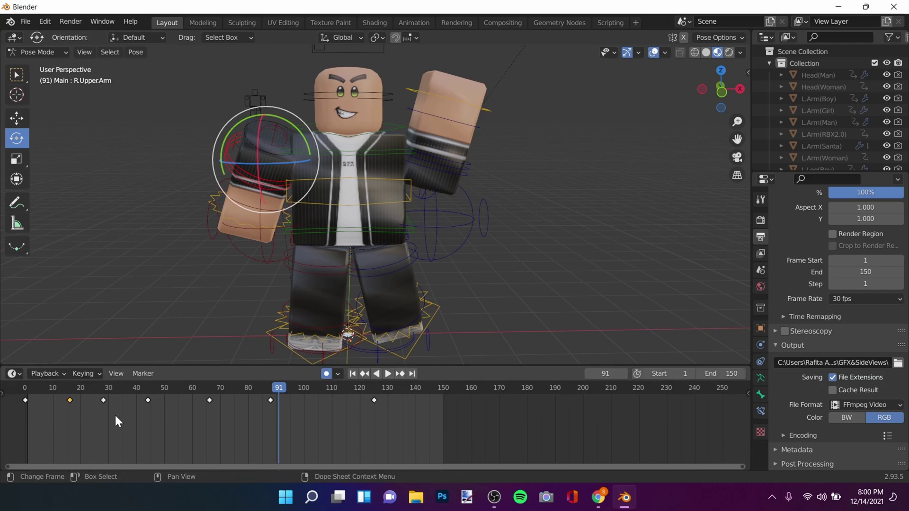
Step: Play the animation from the start to review the retimed right arm, and stop it
left_click(354, 373)
key("space")
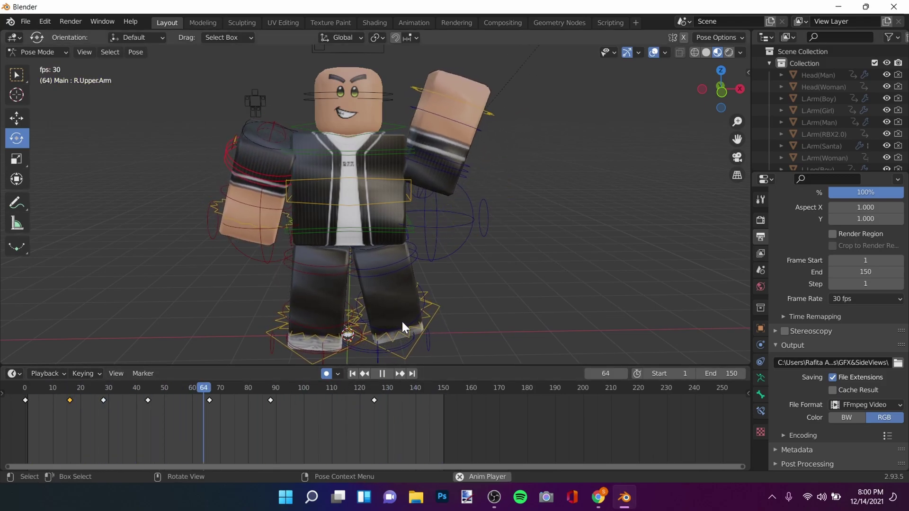
middle_click_drag(431, 305, 457, 265)
scroll(387, 332, "up", 5)
key("space")
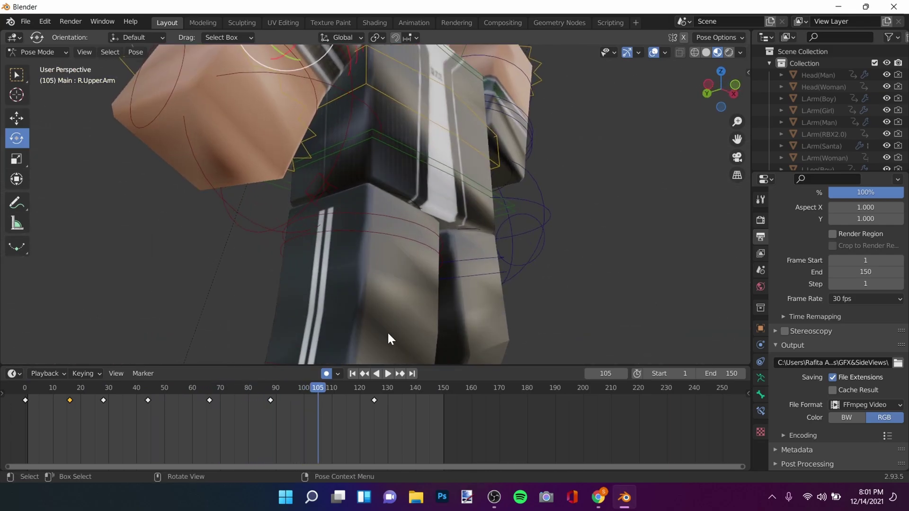
Step: Move the right upper leg's two keyframes after frame 0 later in time to slow its motion
left_click(416, 239)
scroll(416, 245, "down", 1)
left_click(363, 224)
middle_click_drag(364, 225, 413, 238)
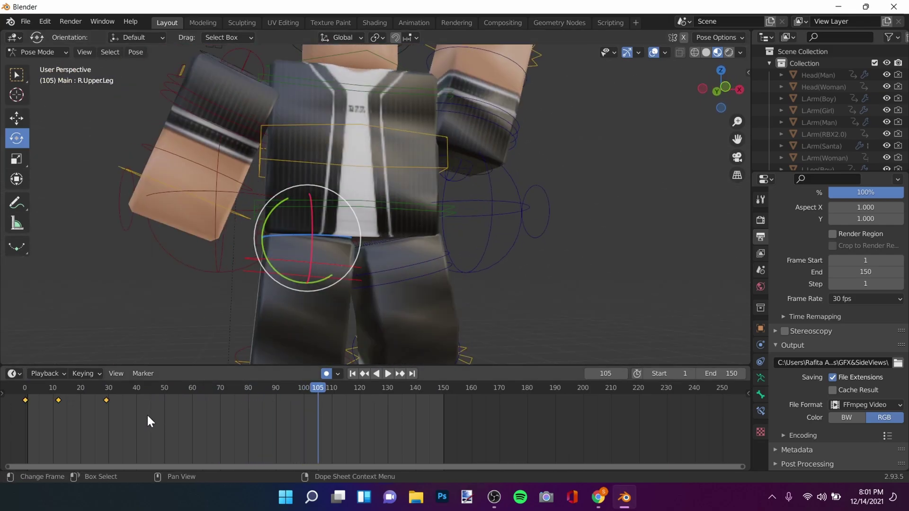
left_click(106, 399)
key("g")
left_click(372, 413)
left_click(60, 400)
key("g")
left_click(244, 417)
Step: Move the left upper leg's two keyframes after frame 0 to frames 112 and 60
left_click(400, 273)
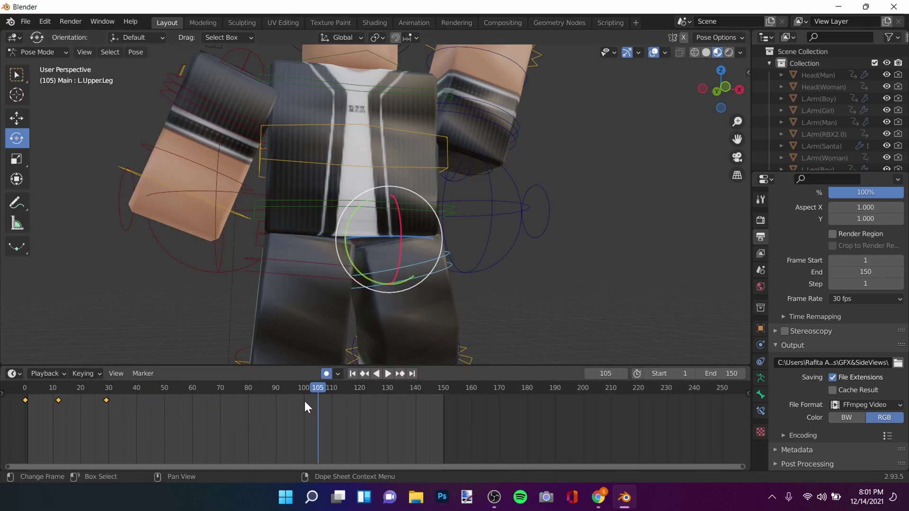
left_click(107, 400)
key("g")
left_click(354, 417)
left_click(58, 400)
key("g")
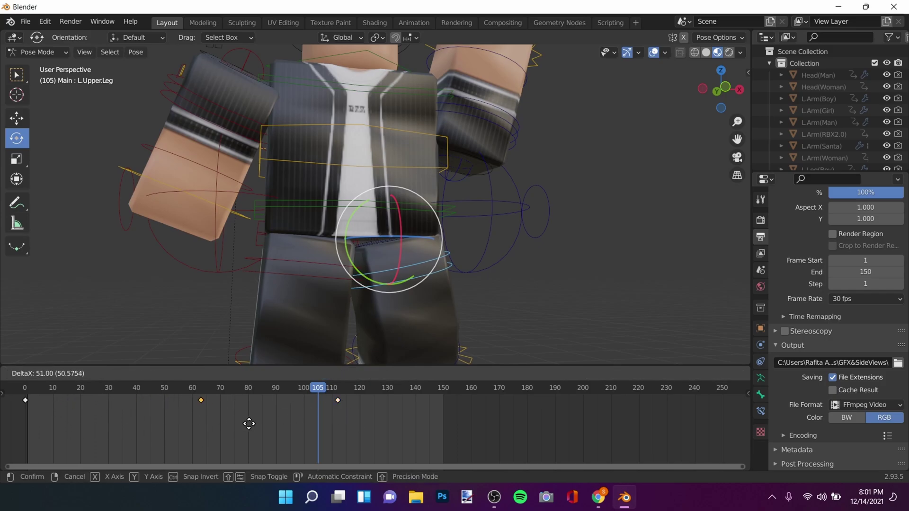
left_click(233, 422)
Step: Play the whole animation from the start to review the slower leg motion, and stop it
left_click(352, 372)
key("space")
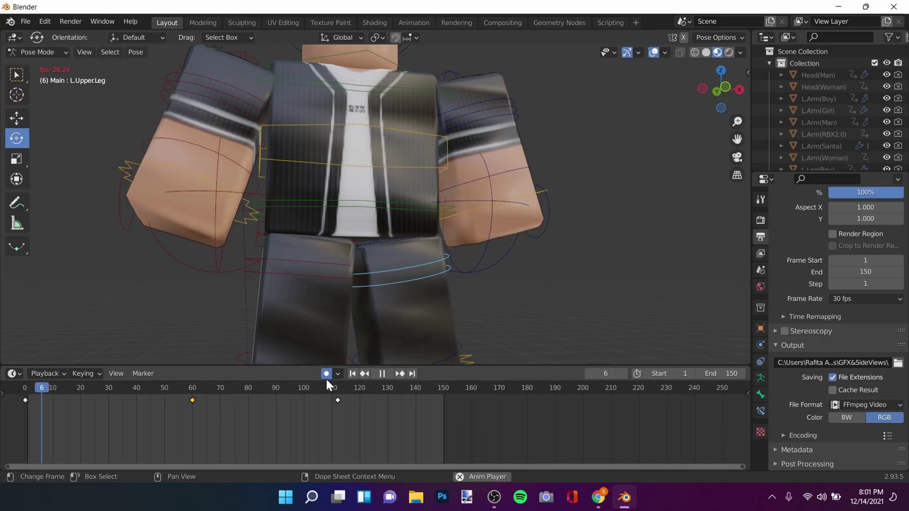
scroll(357, 116, "down", 4)
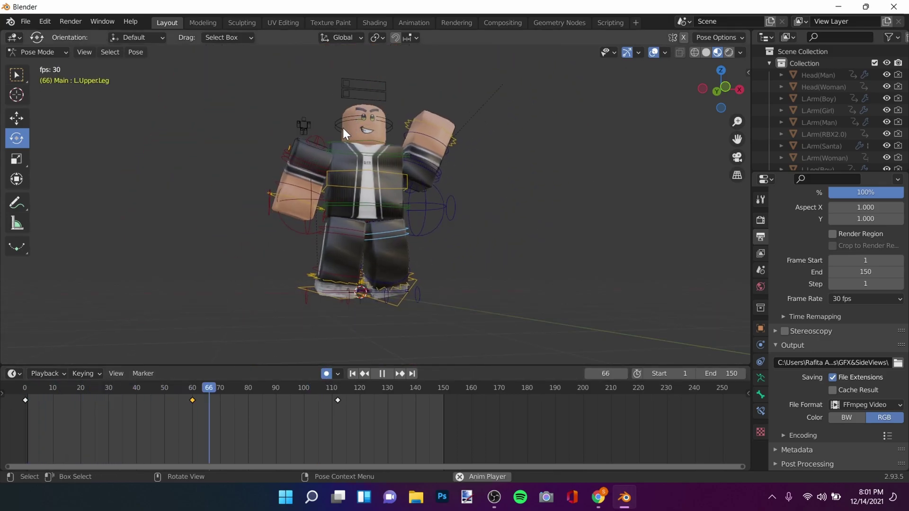
key("space")
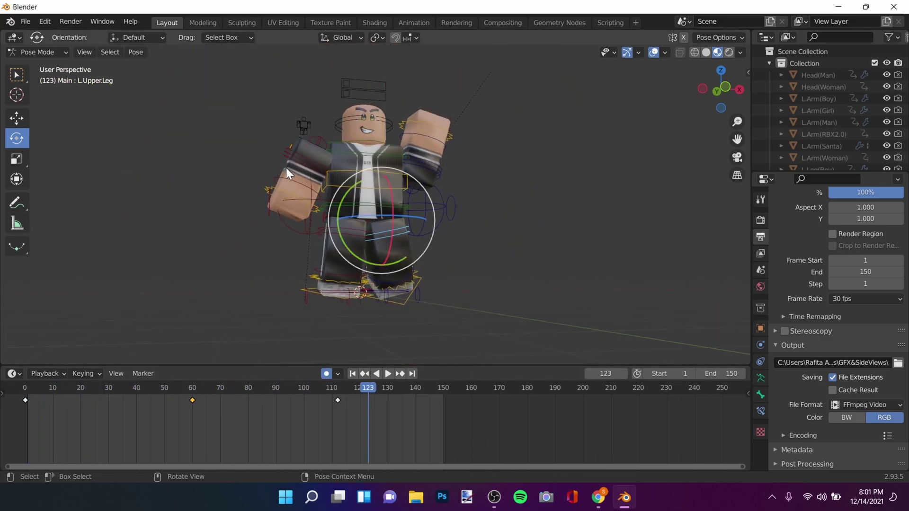
Step: Move the right upper arm's last two keyframes later in time, to frames 146 and 107
left_click(310, 159)
scroll(310, 159, "up", 5)
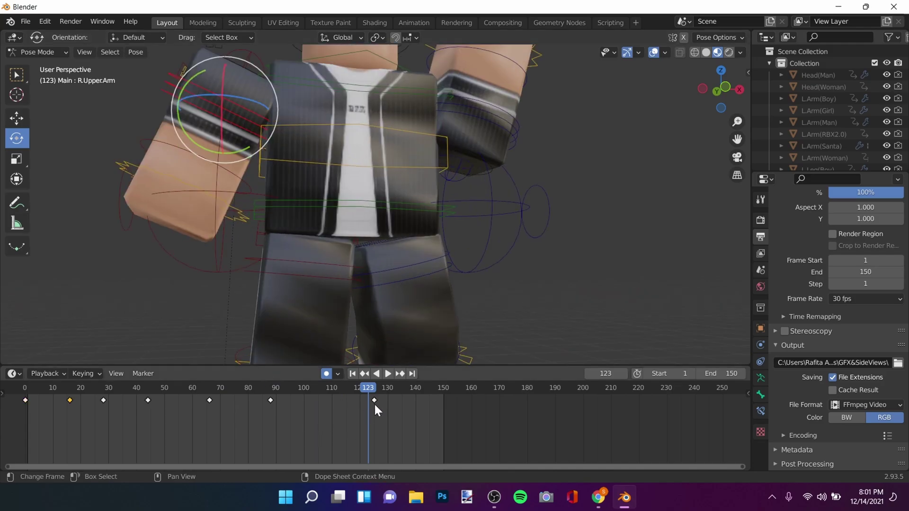
key("g")
left_click(459, 414)
left_click(272, 400)
key("g")
left_click(390, 420)
key("g")
left_click(364, 415)
Step: Retime the right upper arm's keyframes at 66, 44 and 28 to frames 78, 59 and 36
left_click(211, 400)
key("g")
left_click(206, 405)
left_click(148, 400)
key("g")
left_click(185, 400)
key("g")
left_click(135, 414)
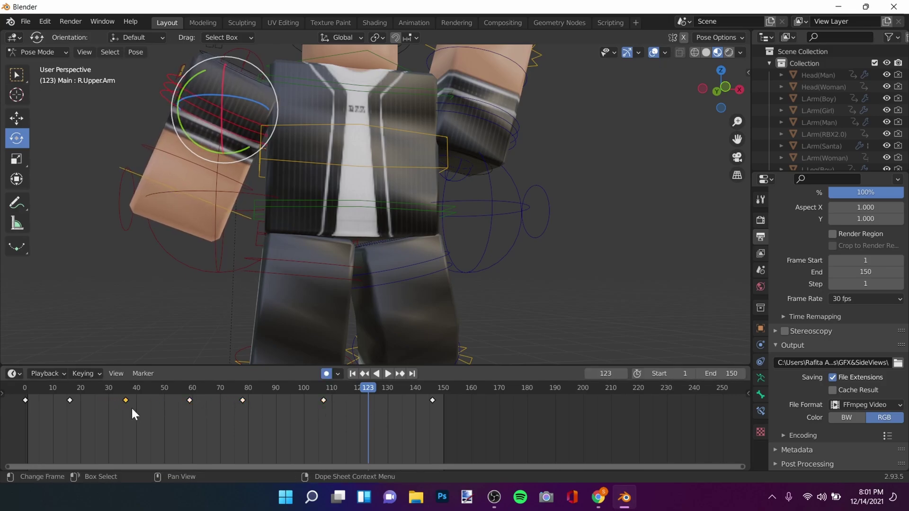
Step: Play the animation and review the full character's motion from different angles
key("space")
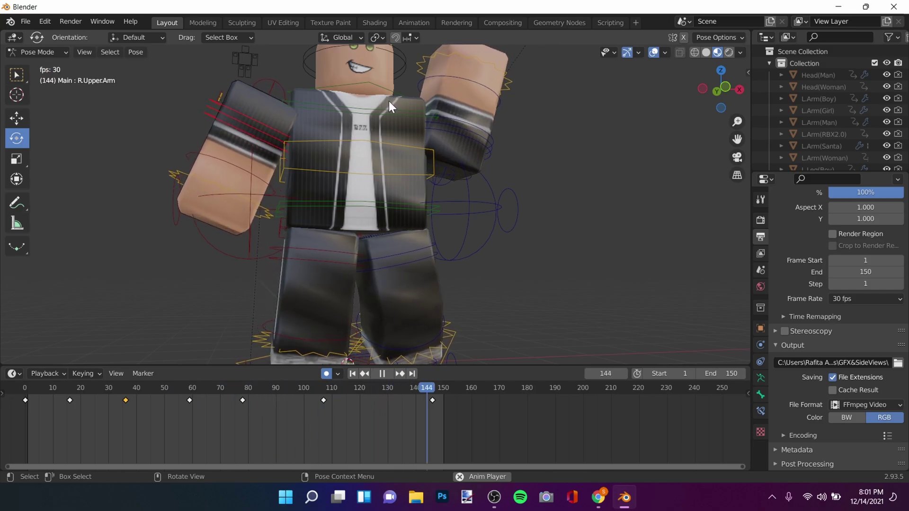
scroll(389, 99, "down", 5)
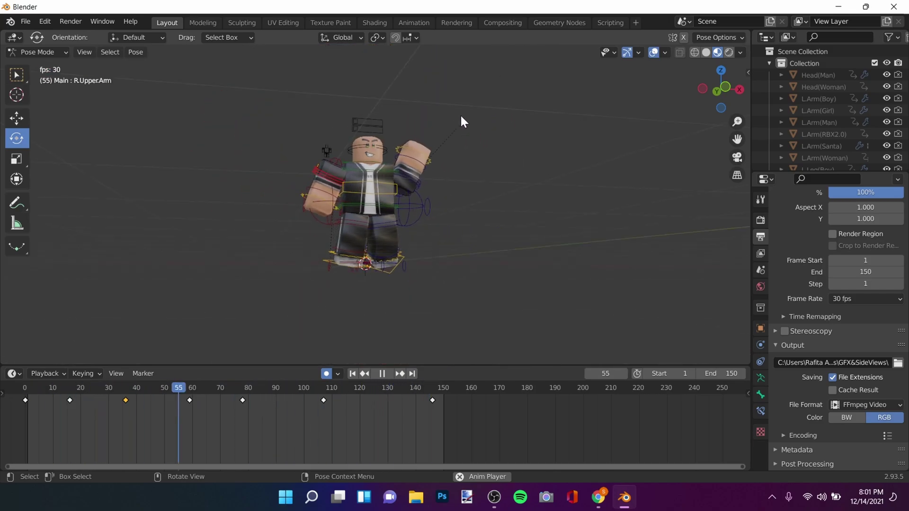
middle_click_drag(456, 113, 357, 138)
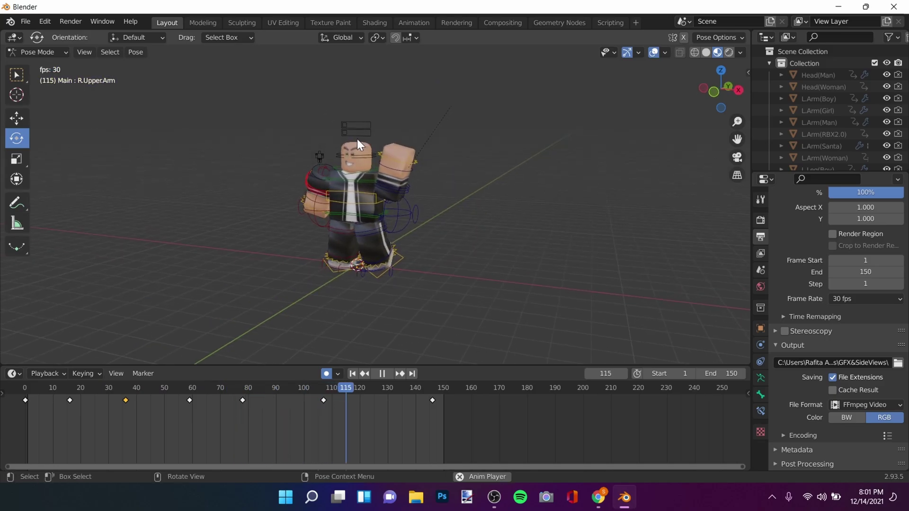
scroll(357, 138, "up", 4)
Step: Stop playback at frame 36 and rotate the head freely toward the waving arm to key a turned pose
left_click_drag(38, 392, 125, 392)
key("space")
left_click(348, 107)
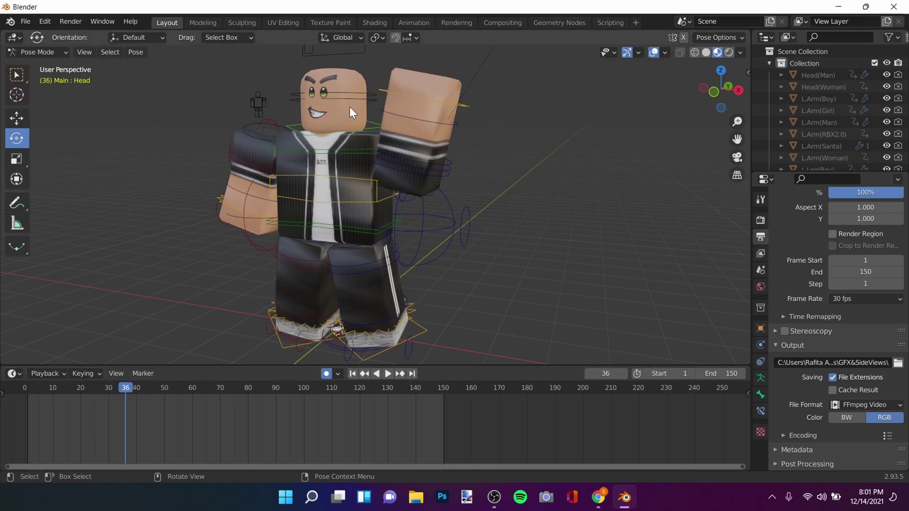
left_click(323, 134)
key("r")
key("r")
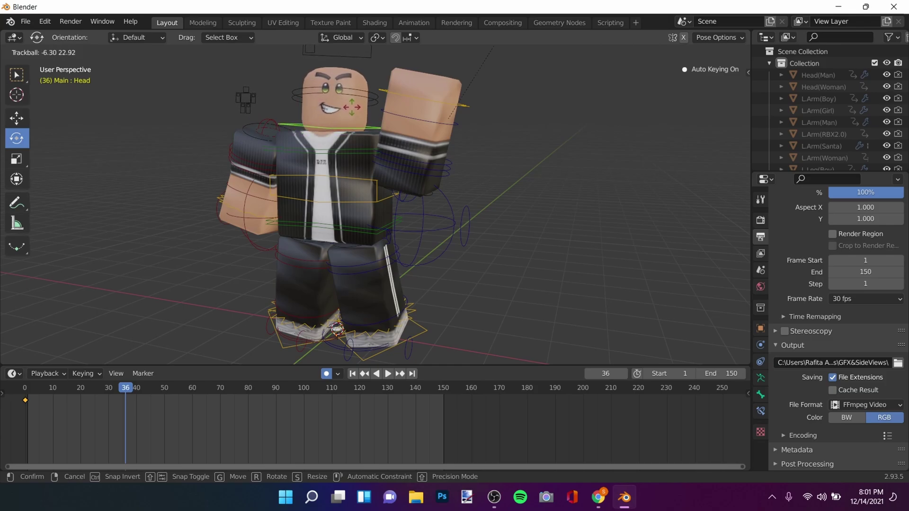
left_click(327, 127)
Step: At frame 96, rotate the head freely back the other way to key another pose
left_click_drag(199, 392, 293, 390)
key("r")
key("r")
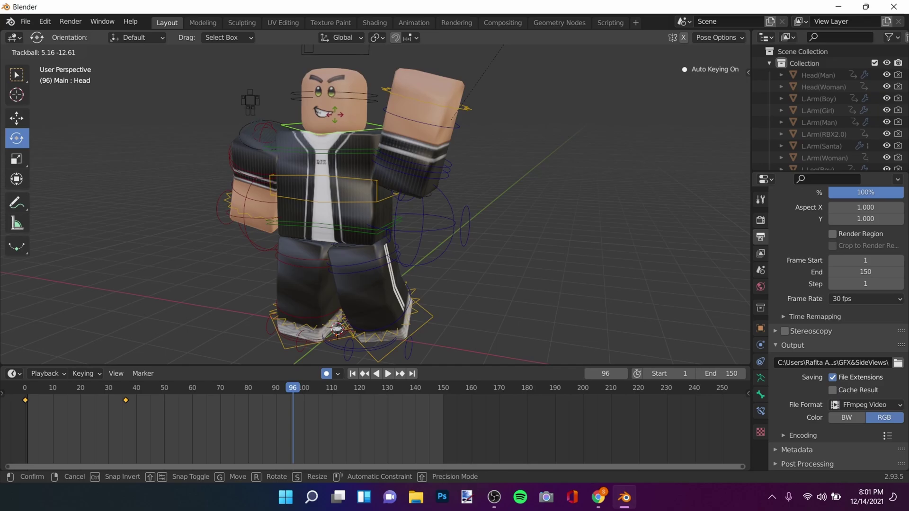
left_click(328, 112)
Step: Play the animation from the start to review the head turn from the front and side, and stop it
scroll(319, 223, "down", 1)
left_click(352, 373)
key("space")
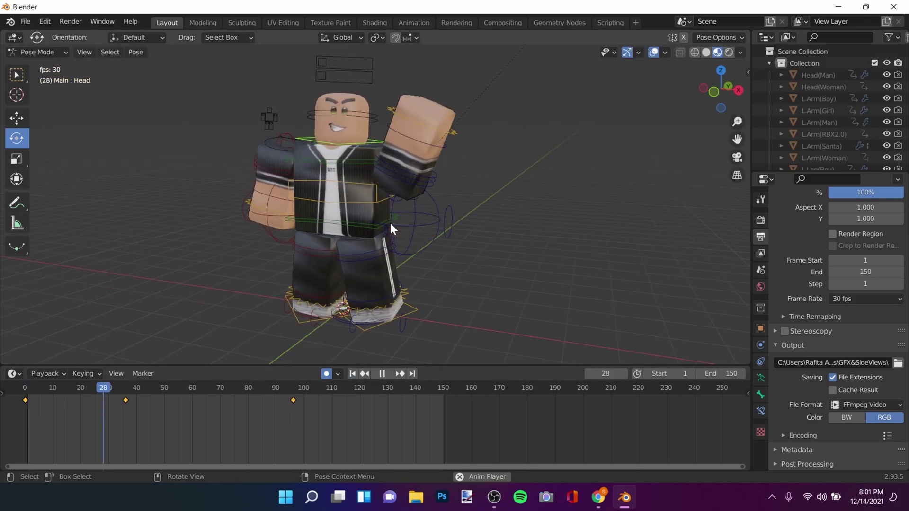
middle_click_drag(391, 222, 268, 198)
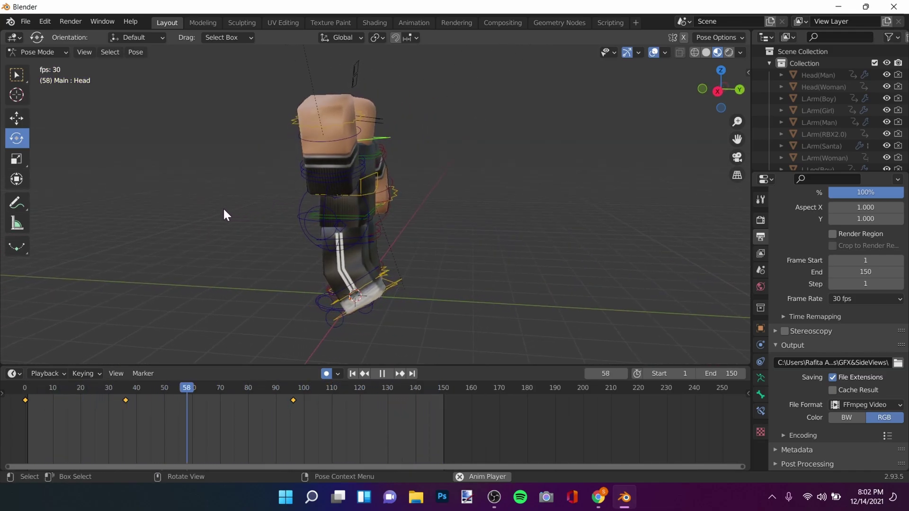
key("space")
Step: At frame 89, select the left upper arm and rotate it slightly with a trackball rotation to key its pose
left_click(350, 165)
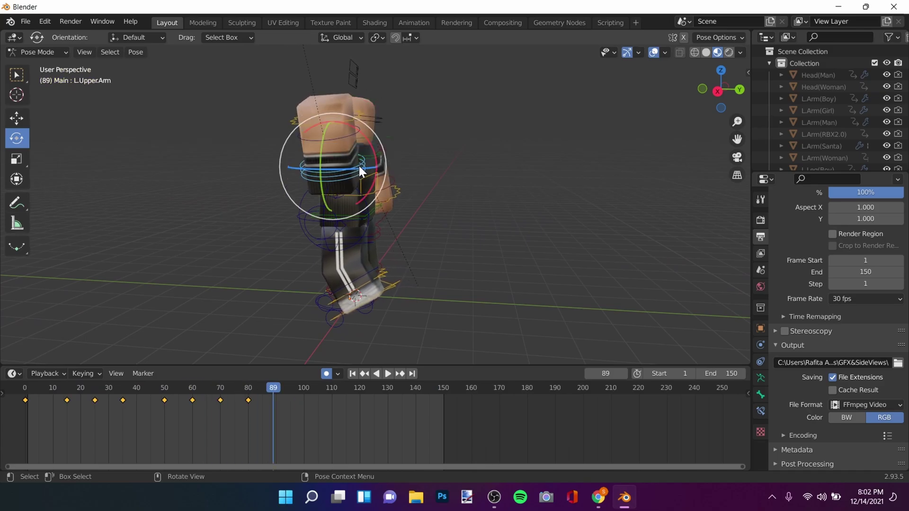
middle_click_drag(356, 167, 453, 163)
left_click(417, 139)
middle_click_drag(444, 127, 419, 145)
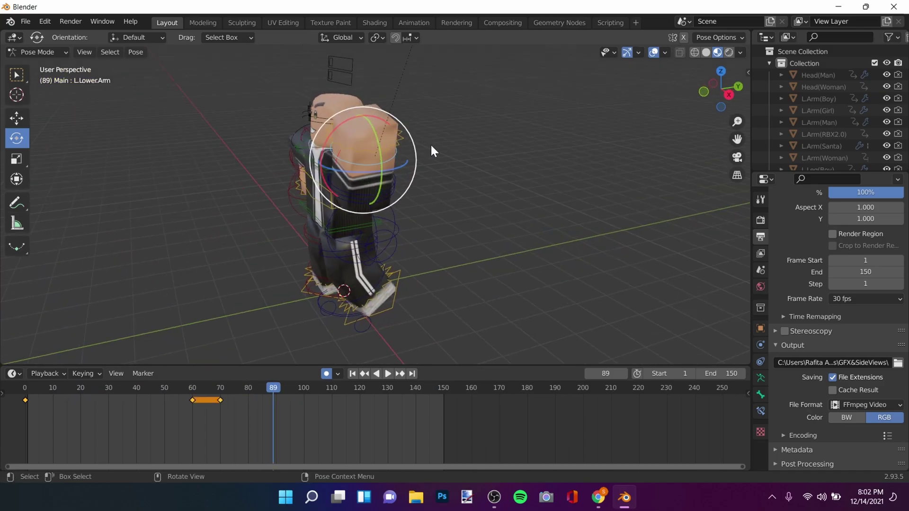
scroll(364, 200, "up", 3)
left_click(365, 200)
scroll(379, 162, "up", 1)
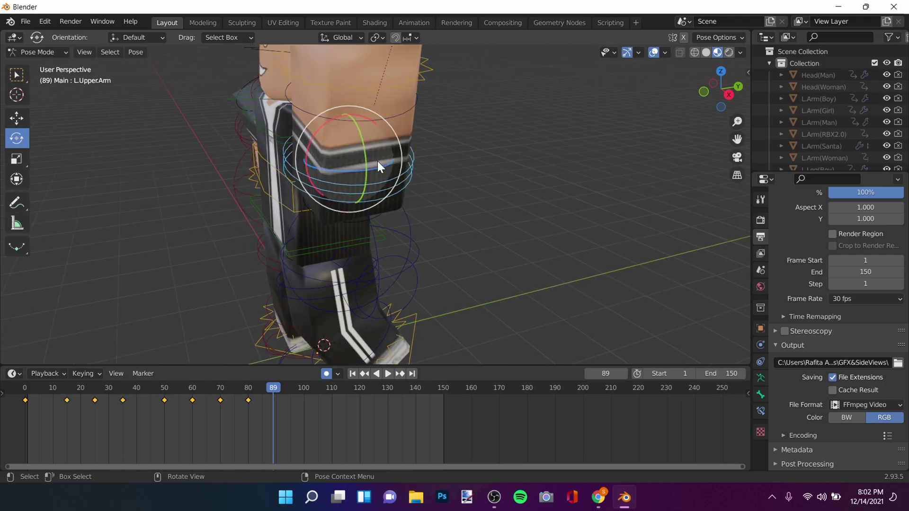
left_click_drag(337, 212, 366, 169)
scroll(374, 172, "down", 2)
Step: At frame 96, rotate the left upper arm about 157° in front view to key it lowered beside the body
key("space")
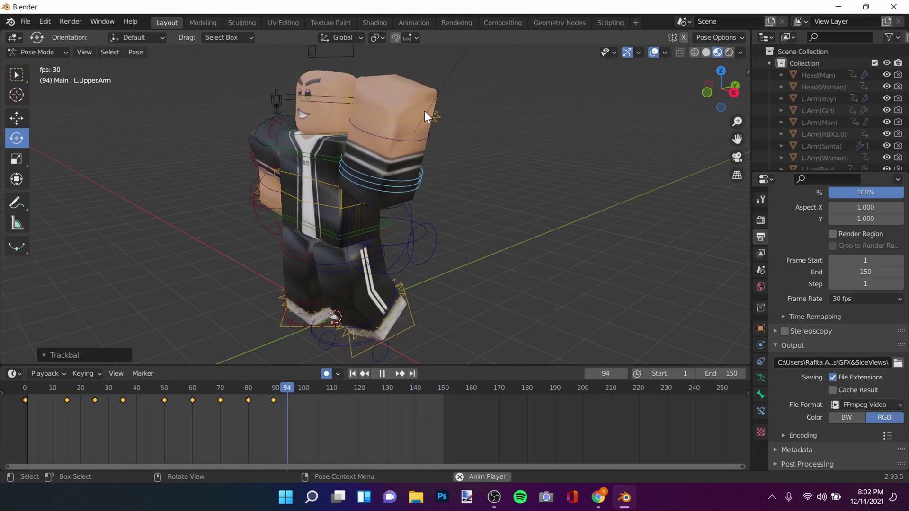
left_click(300, 387)
key("space")
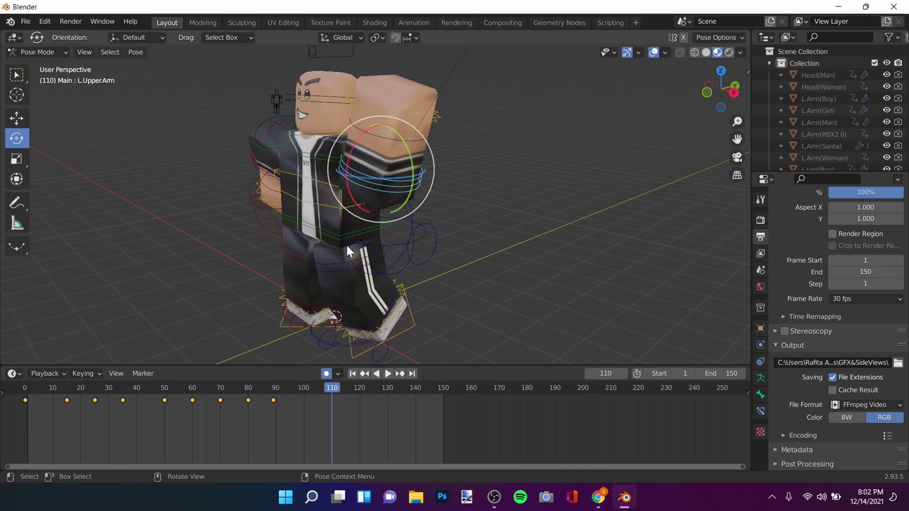
left_click(292, 384)
key("space")
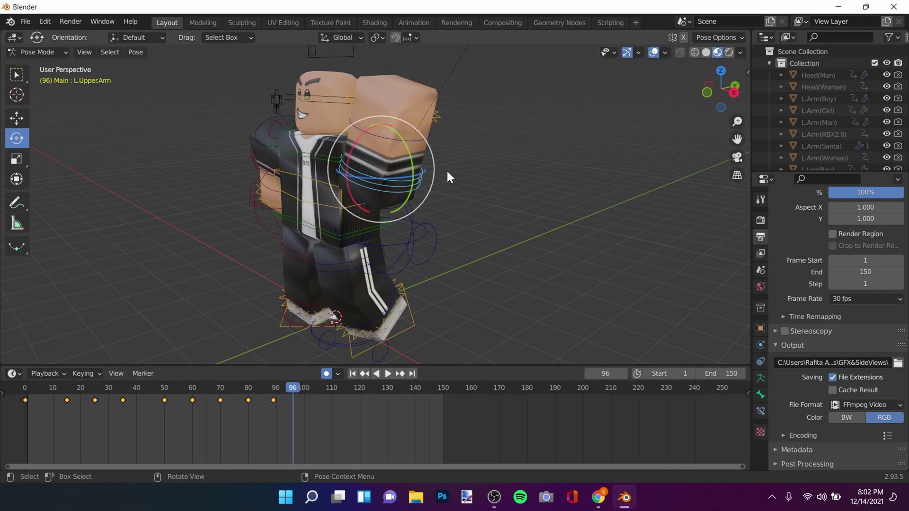
key("KP_1")
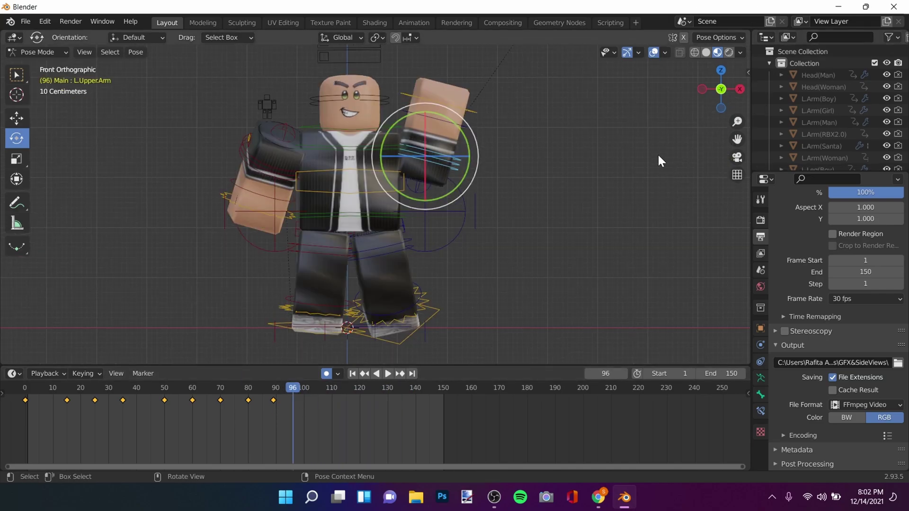
key("r")
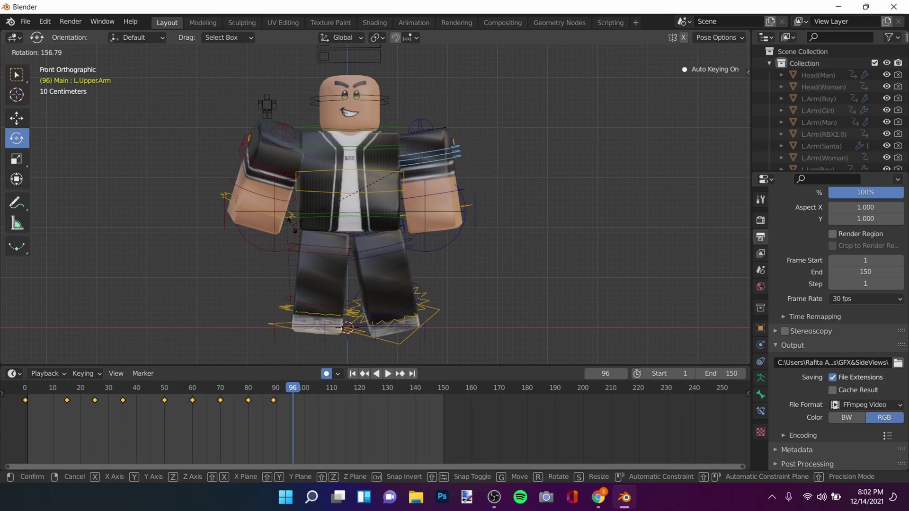
left_click(306, 229)
Step: At frame 107, rotate the left lower arm in side view to key a slightly bent elbow
left_click(325, 390)
middle_click_drag(365, 341, 363, 198)
left_click(363, 198)
key("r")
left_click(478, 235)
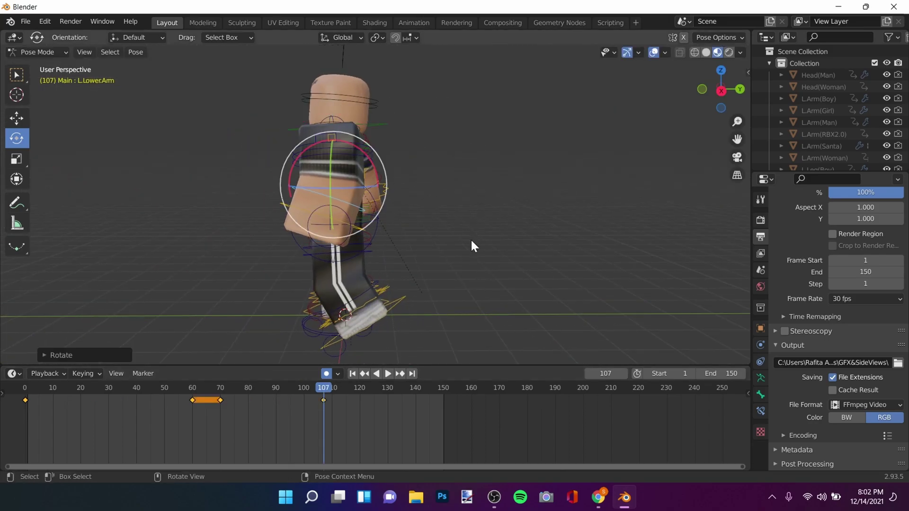
Step: Play the animation to review the left arm lowering after the wave, and stop it
key("space")
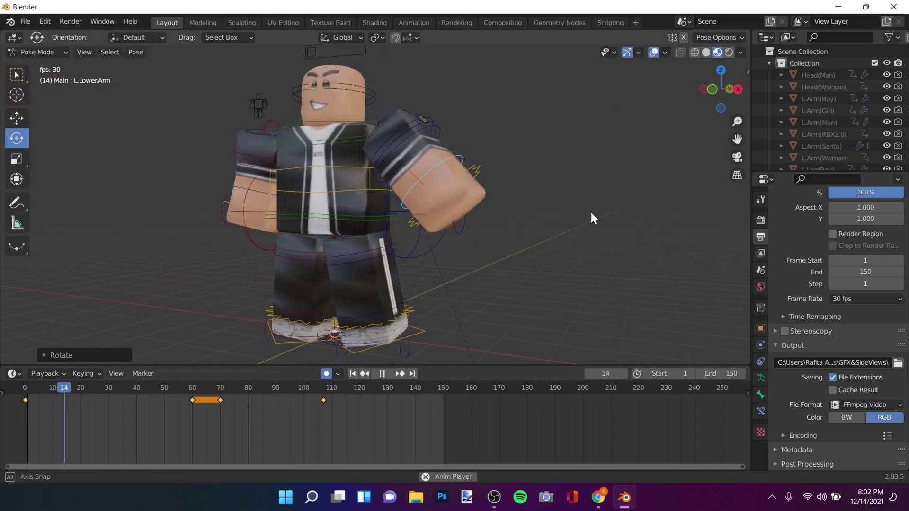
scroll(595, 216, "up", 3)
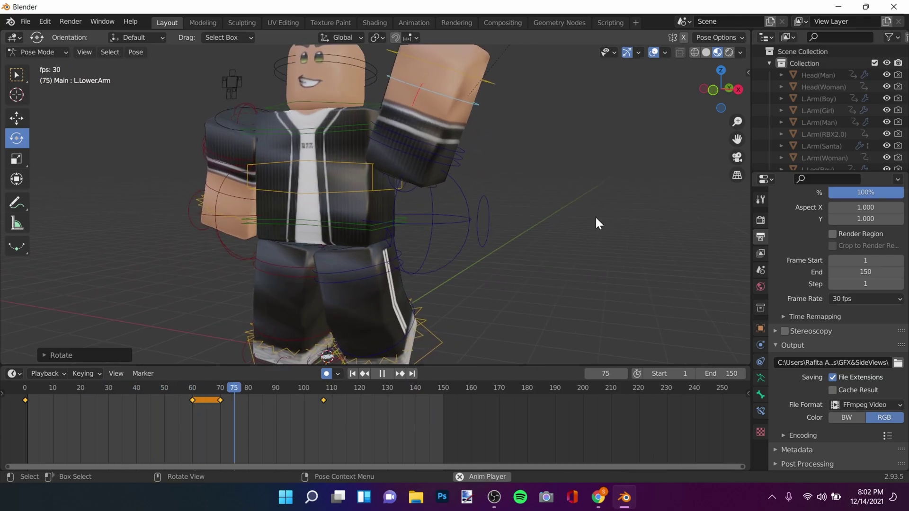
key("space")
scroll(601, 223, "down", 2)
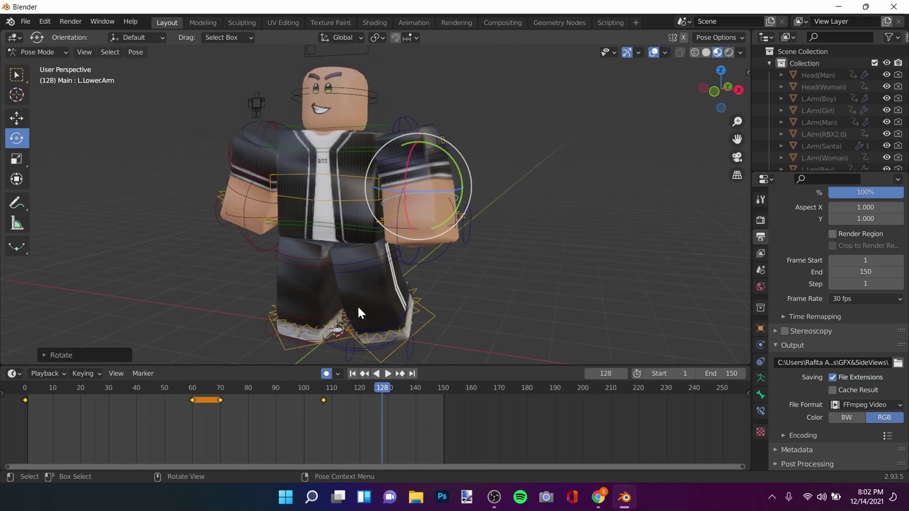
Step: Move the left upper arm's last keyframe to frame 130 to slow the arm's lowering
left_click(435, 157)
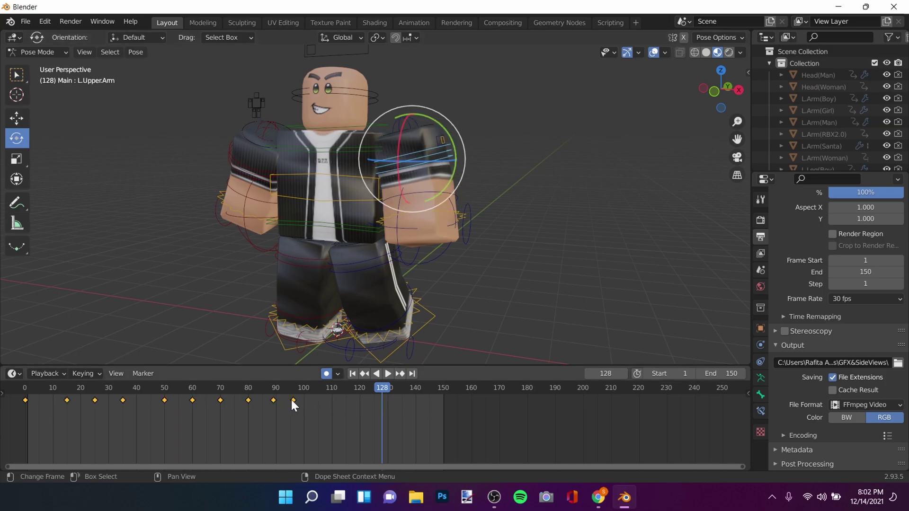
key("g")
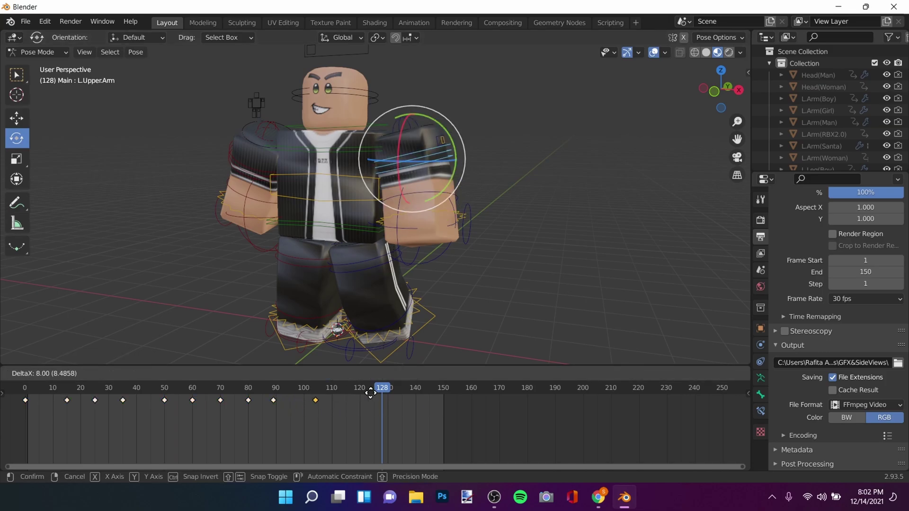
left_click(442, 384)
Step: Play the animation and examine the slower arm lowering and overall motion from several angles and distances
key("space")
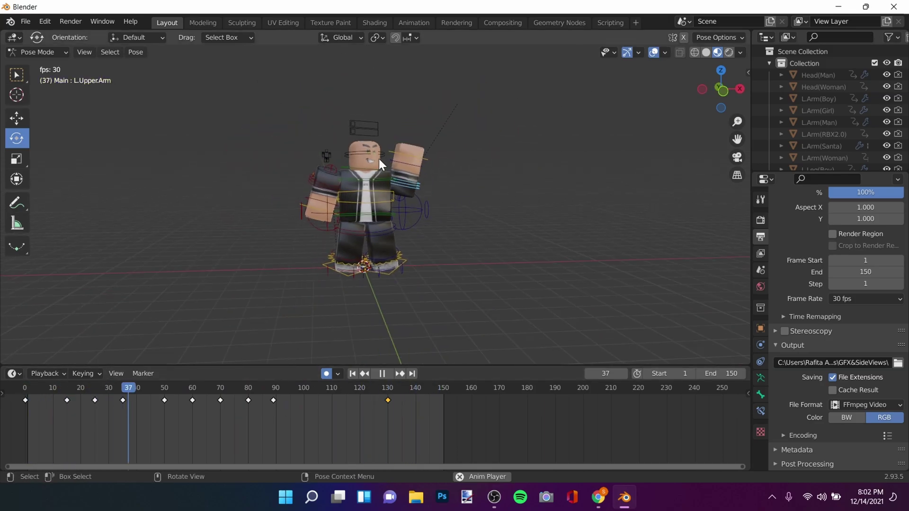
scroll(340, 109, "up", 3)
middle_click_drag(340, 109, 422, 149)
scroll(351, 166, "down", 1)
scroll(349, 168, "up", 1)
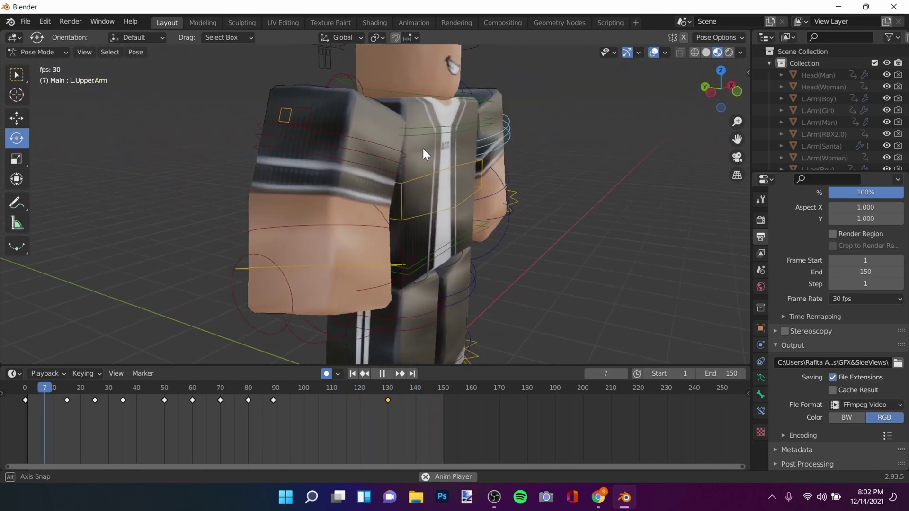
scroll(334, 162, "down", 4)
scroll(425, 190, "up", 5)
middle_click_drag(425, 190, 358, 166)
scroll(369, 237, "down", 5)
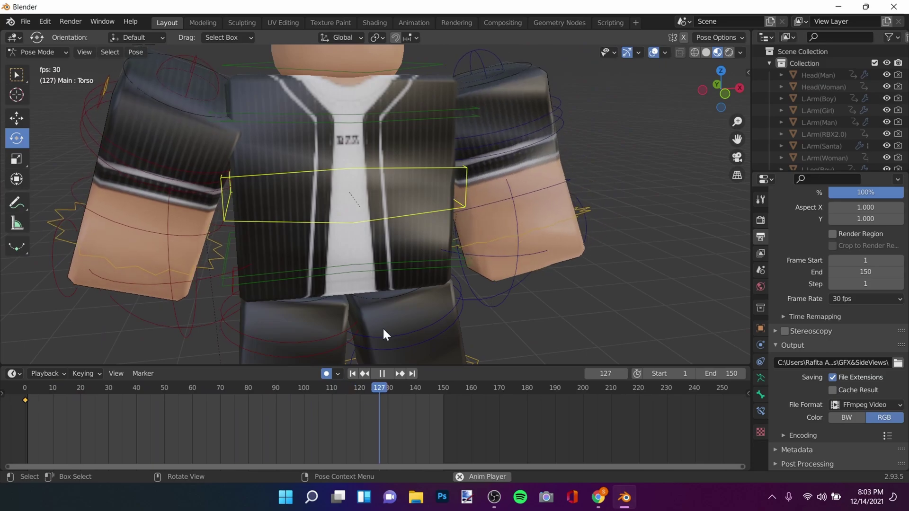
Step: Rotate the torso slightly at frames 16, 46 and 92 to key a subtle body sway, and play it back
left_click(70, 389)
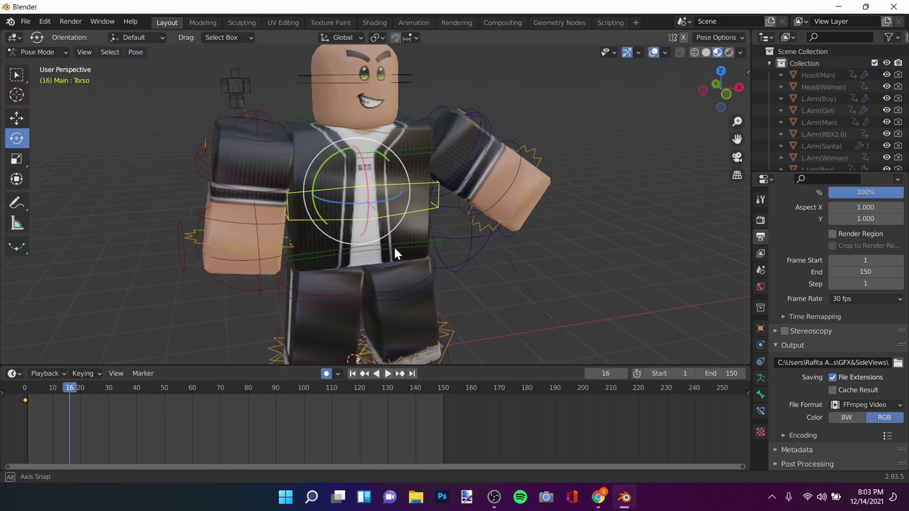
middle_click_drag(393, 246, 406, 242)
left_click_drag(366, 180, 372, 180)
left_click(124, 386)
left_click_drag(124, 385, 154, 385)
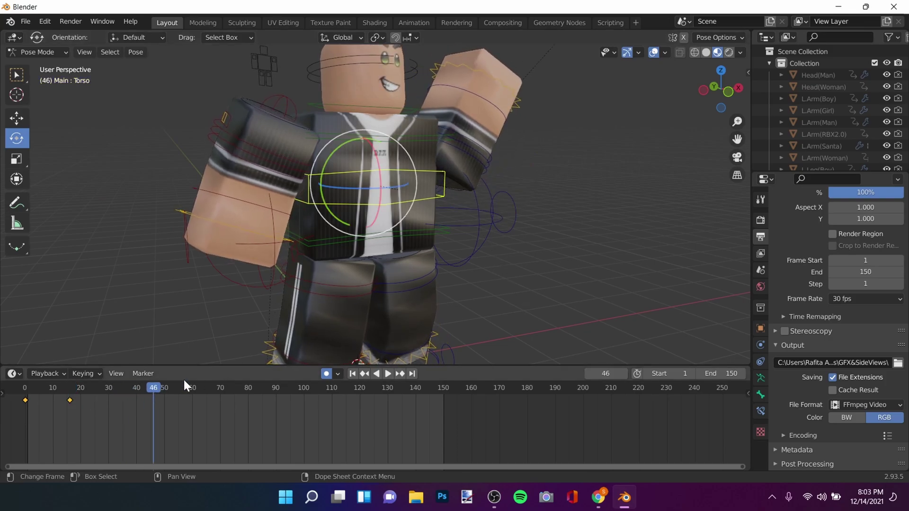
left_click_drag(366, 172, 374, 167)
left_click_drag(260, 390, 281, 387)
left_click_drag(365, 186, 363, 195)
key("space")
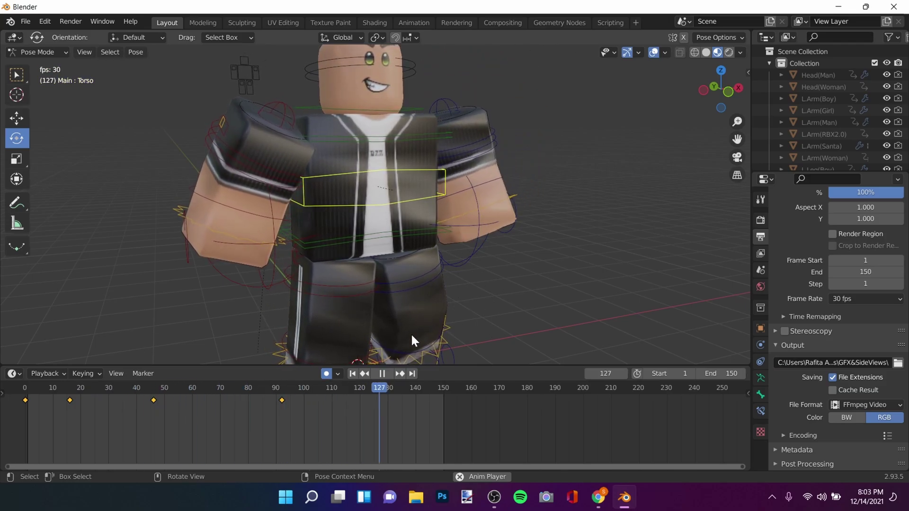
key("space")
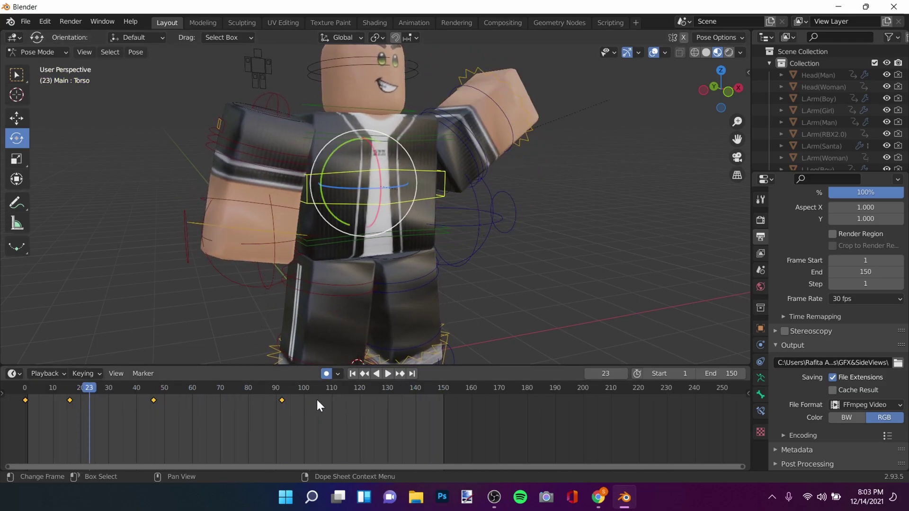
Step: Rotate the upper torso slightly at frame 23 to key its motion
left_click(418, 131)
left_click(415, 135)
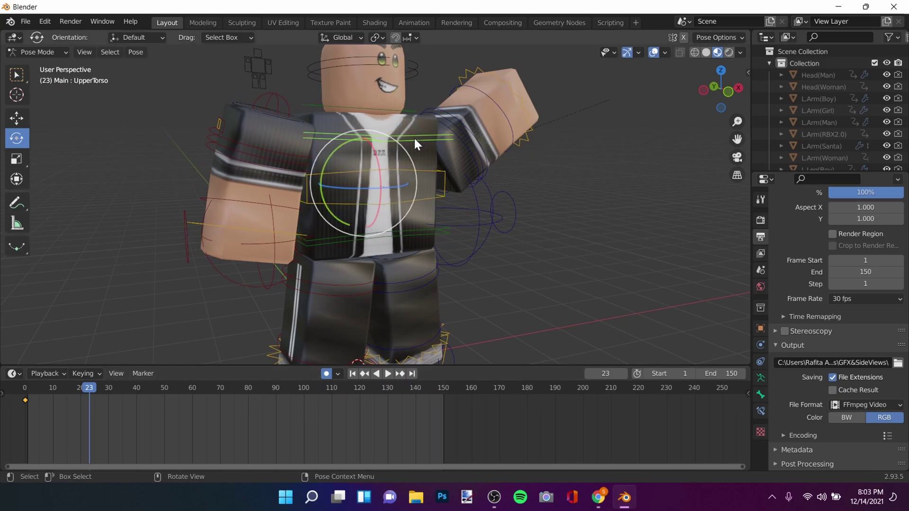
left_click(384, 166)
key("r")
key("r")
right_click(386, 166)
left_click(395, 140)
left_click_drag(357, 161, 353, 156)
Step: At frame 63, rotate the upper torso freely to key a second slight turn
left_click_drag(197, 389, 195, 391)
key("space")
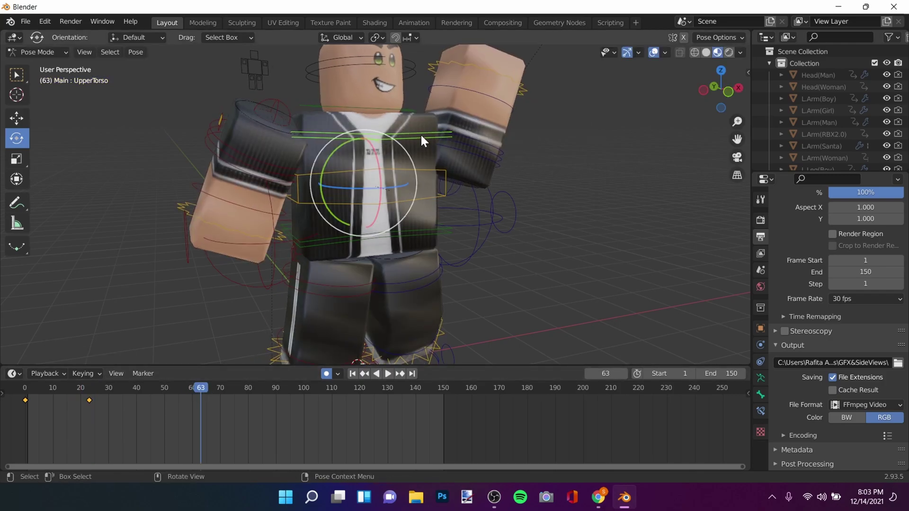
key("r")
key("r")
left_click(390, 167)
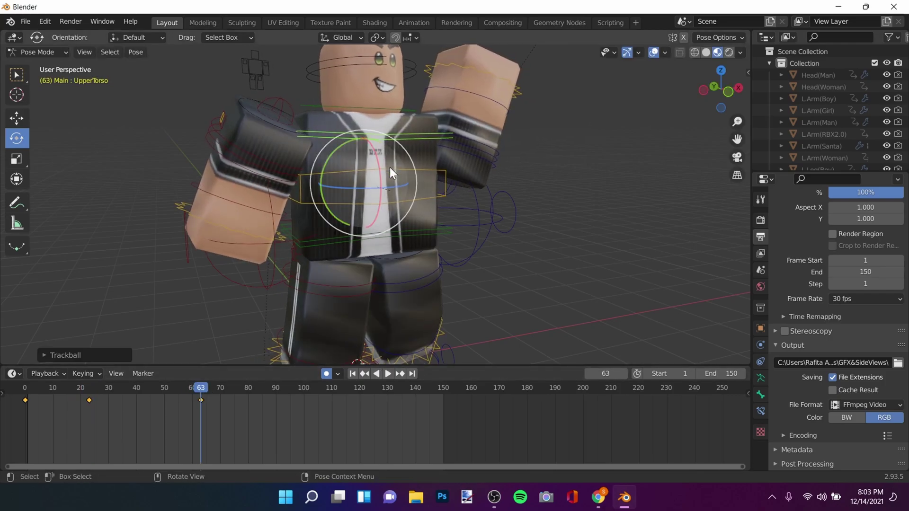
Step: Rotate the lower torso slightly at frame 63 to key its motion
left_click(342, 240)
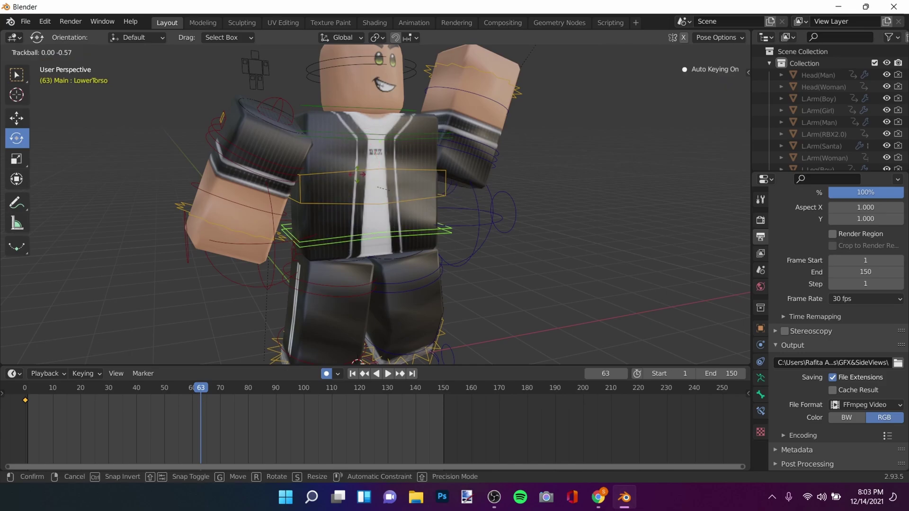
key("r")
key("r")
left_click(351, 185)
Step: Review the torso motion in playback from a wider view, and switch the rig to Object Mode
key("space")
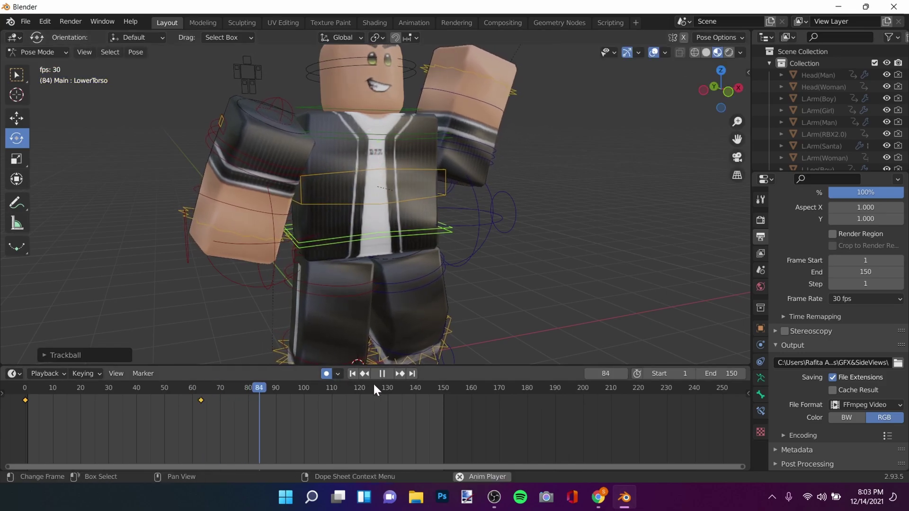
scroll(543, 141, "down", 4)
left_click(546, 141)
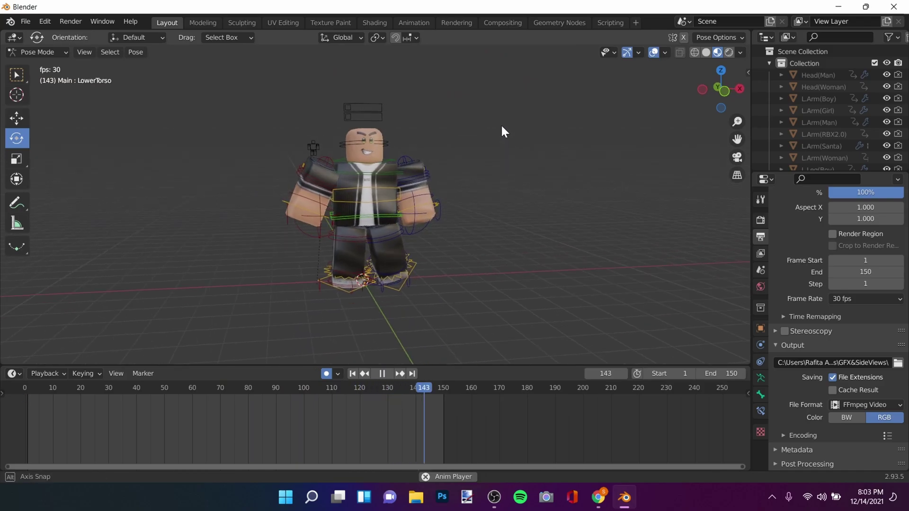
scroll(435, 124, "up", 2)
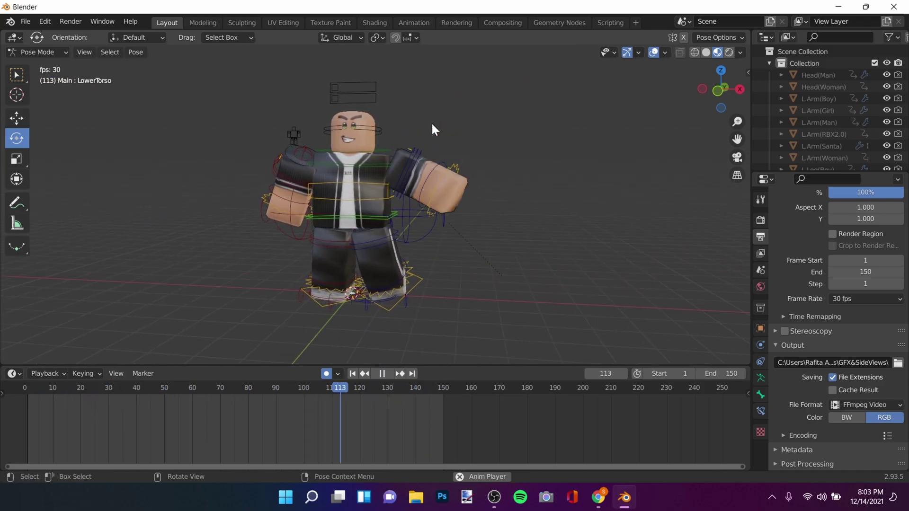
left_click(38, 52)
left_click(40, 66)
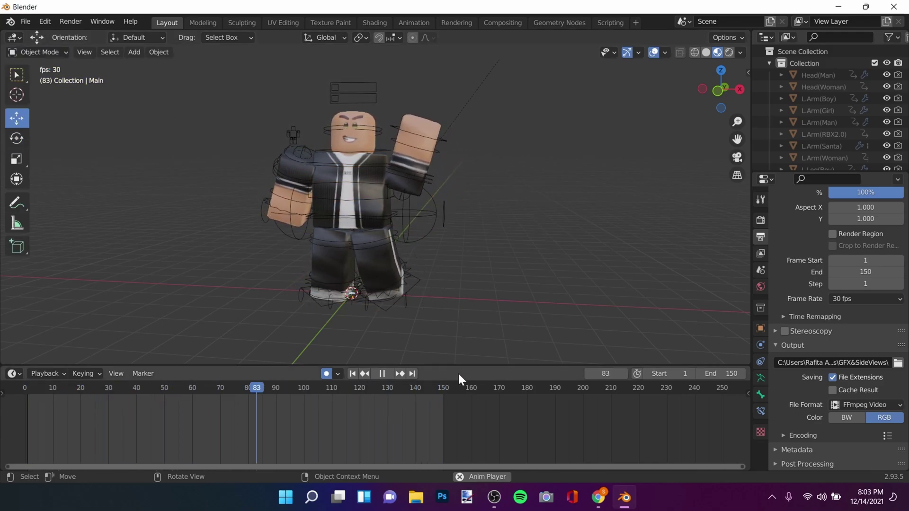
left_click(382, 374)
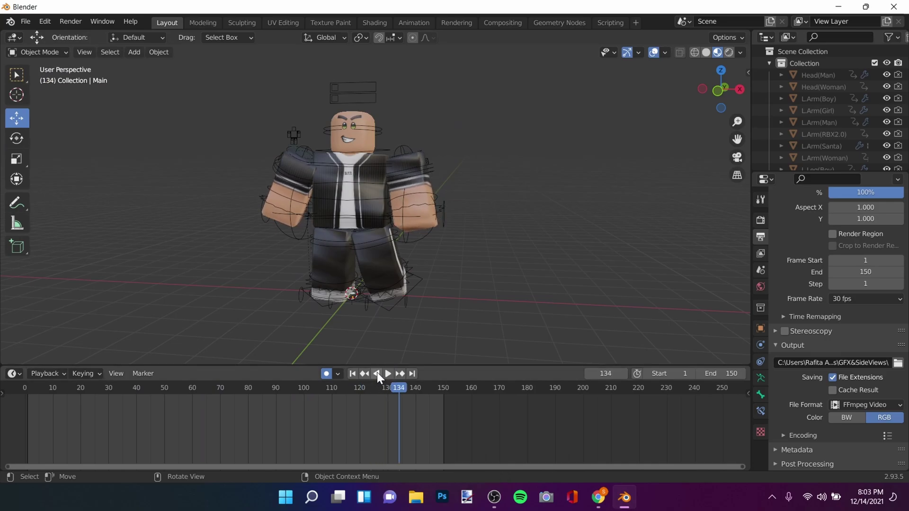
Step: Switch the lower editor area to a 3D Viewport and back to the Timeline
left_click_drag(376, 364, 379, 457)
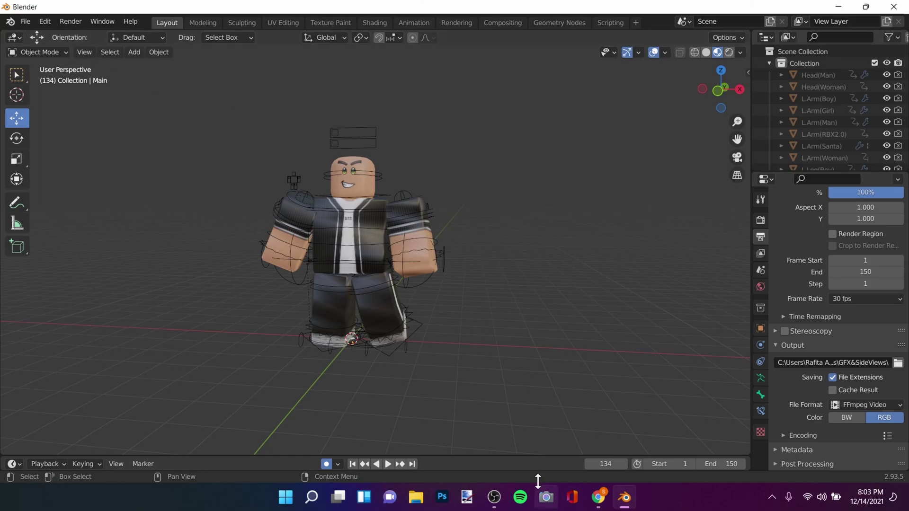
left_click_drag(504, 455, 496, 310)
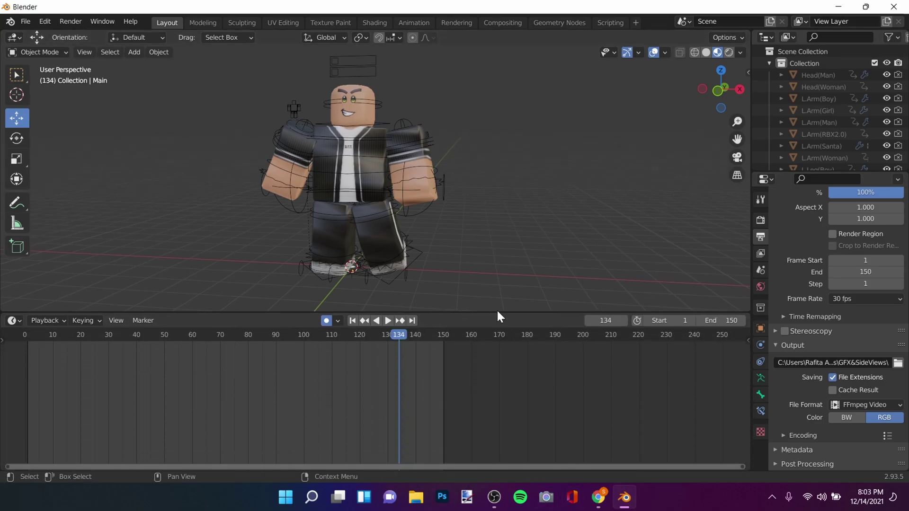
left_click(15, 320)
left_click(14, 319)
left_click(14, 322)
left_click(22, 350)
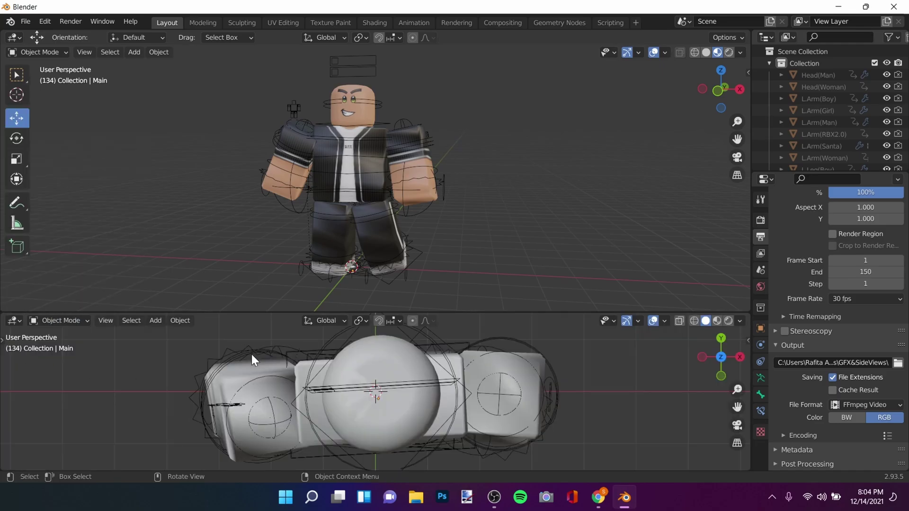
left_click(13, 322)
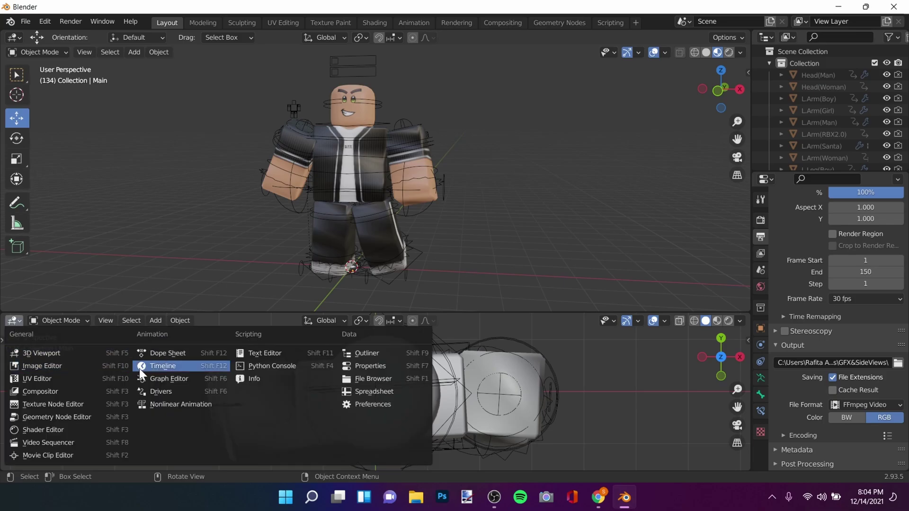
left_click(155, 368)
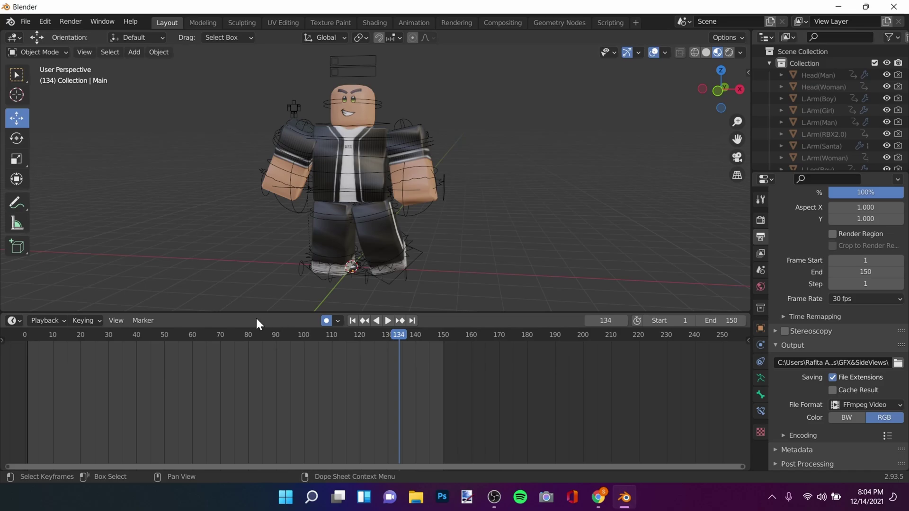
Step: Play the animation from frame 1 to review the full wave, and stop it
left_click_drag(115, 343, 27, 376)
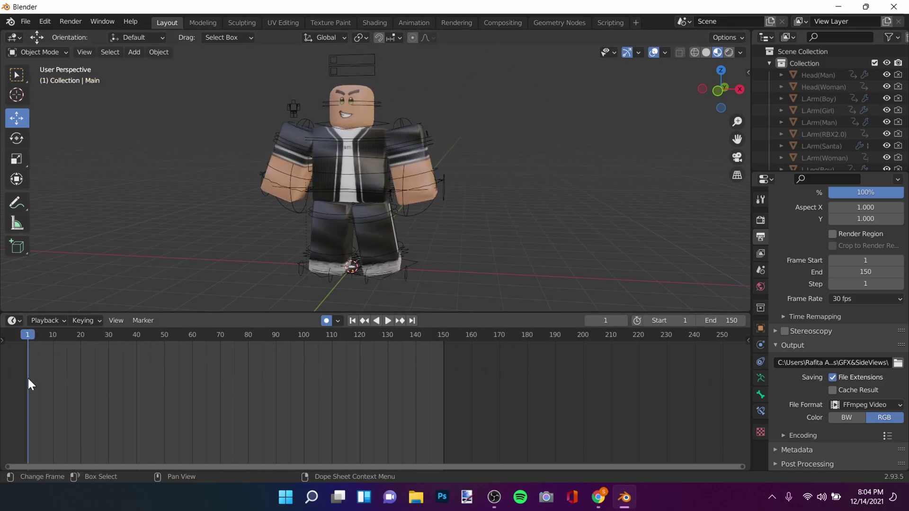
key("space")
key("space")
left_click(13, 321)
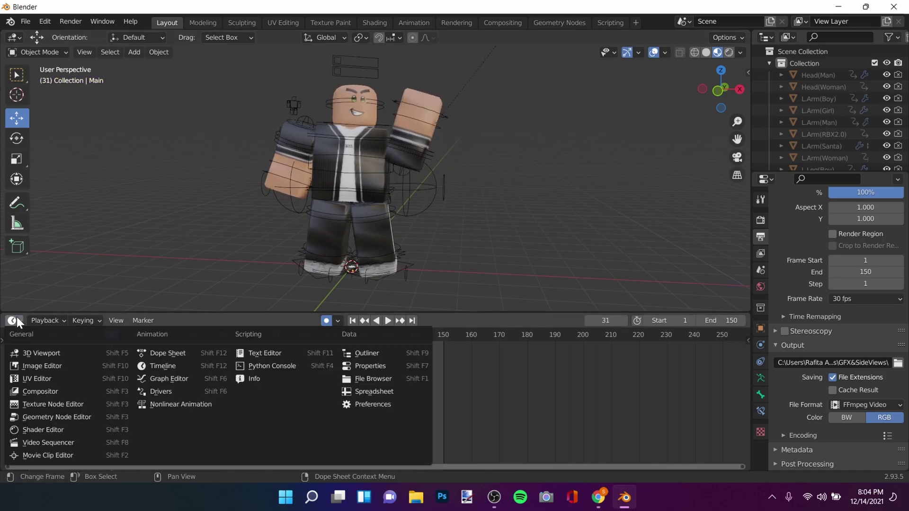
key("Escape")
key("space")
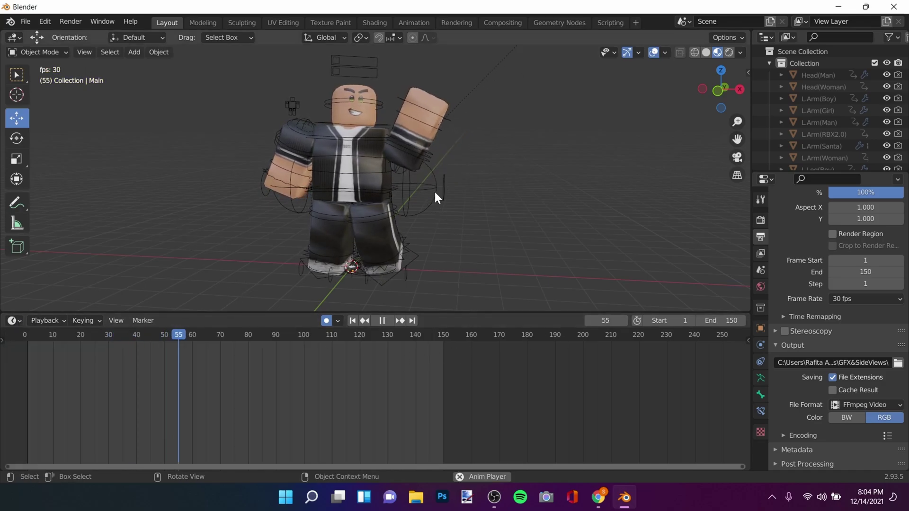
key("space")
Step: Shrink the timeline area to give the 3D viewport more room around the character
left_click_drag(429, 311, 418, 431)
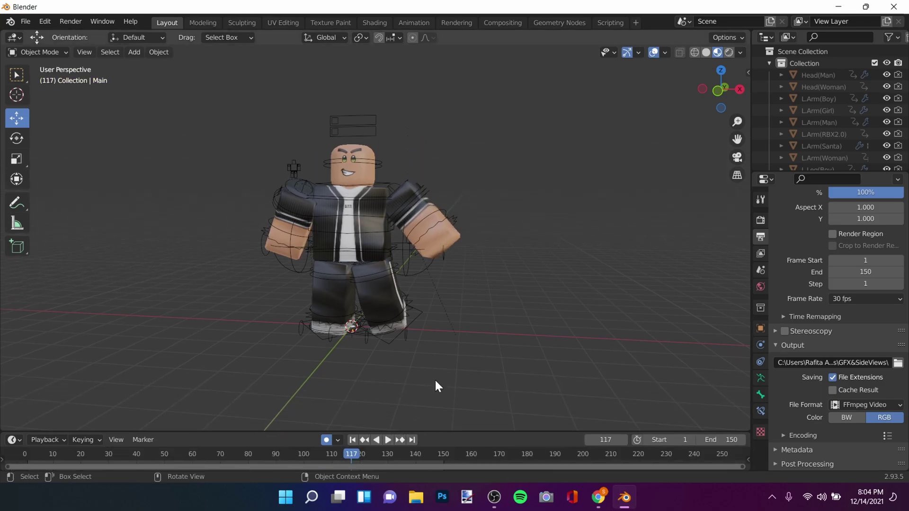
scroll(478, 305, "down", 3)
scroll(475, 309, "up", 5)
scroll(474, 309, "down", 1)
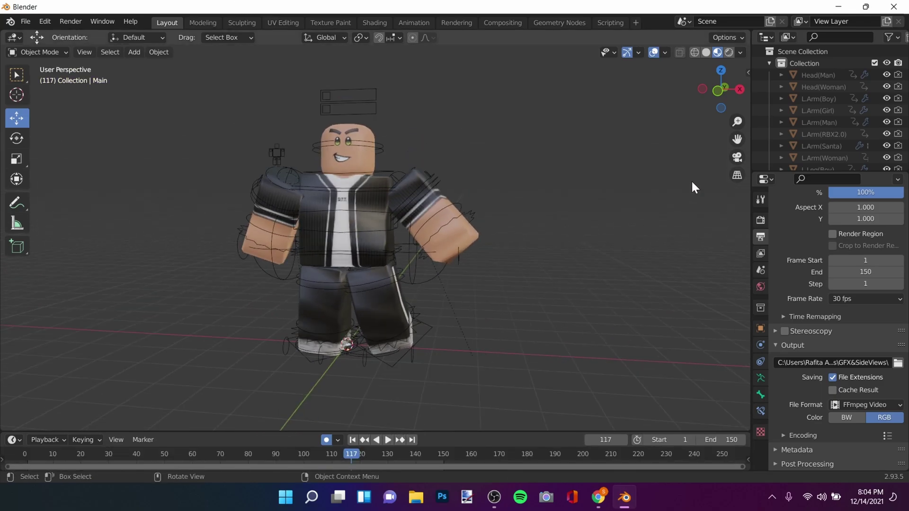
Step: Check the render engine and sampling settings in the render properties
left_click(761, 221)
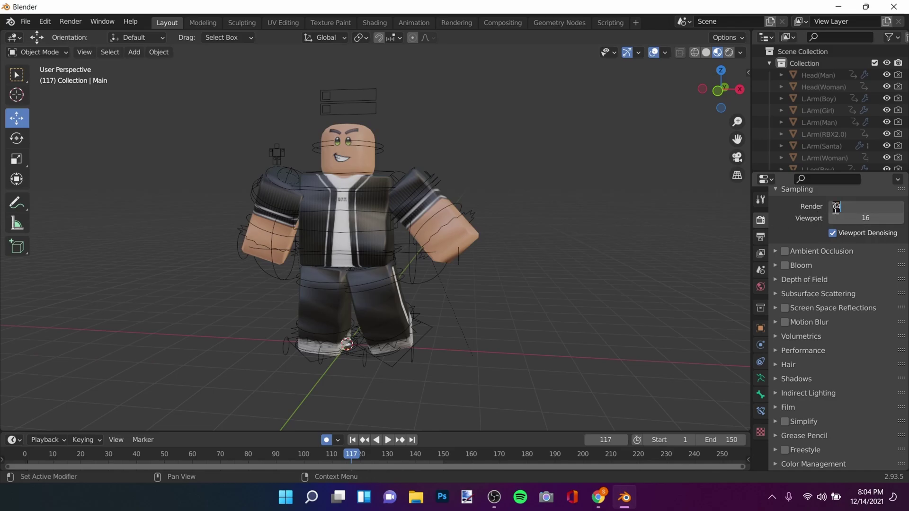
scroll(801, 219, "up", 3)
left_click(839, 217)
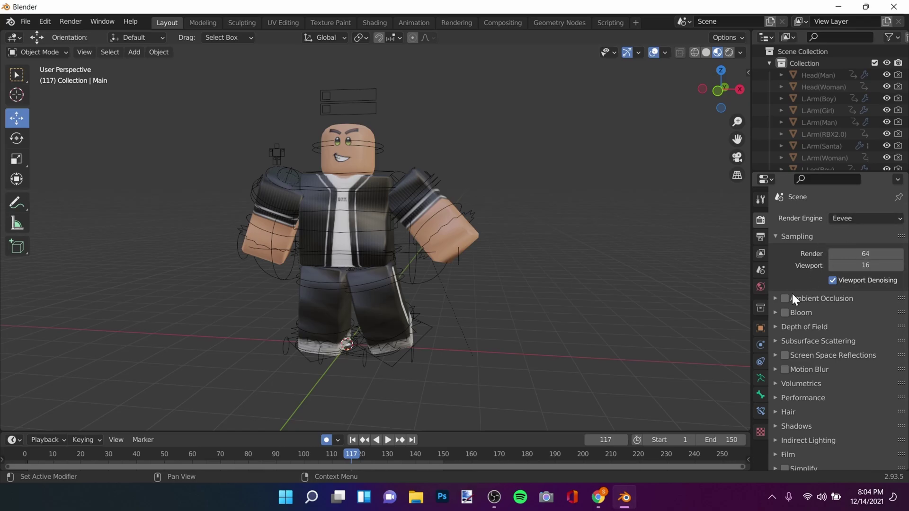
Step: Set the world background color to an environment texture using studio_small_03_4k (1).hdr from the Hdris folder
left_click(761, 286)
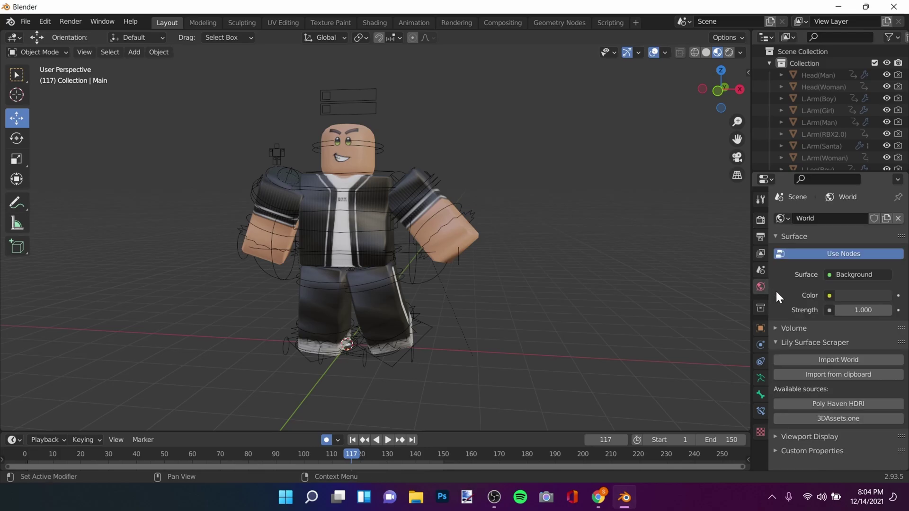
left_click(830, 296)
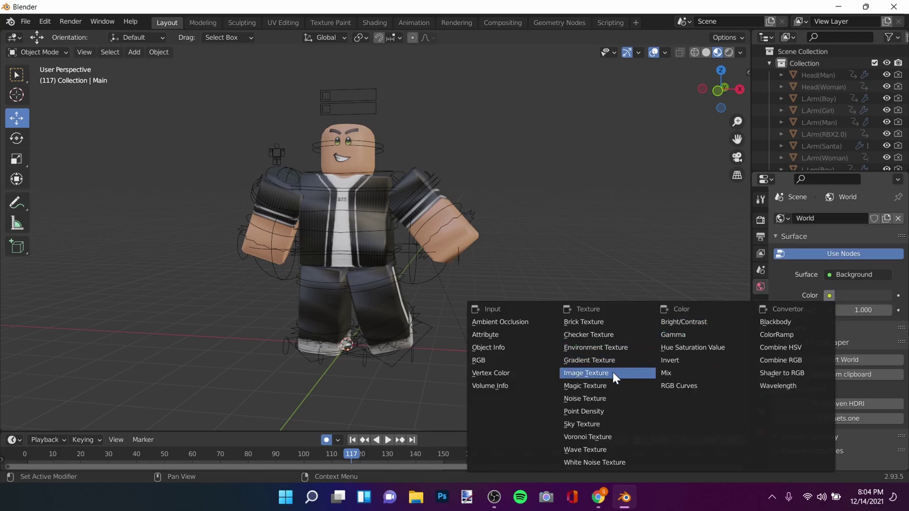
left_click(595, 347)
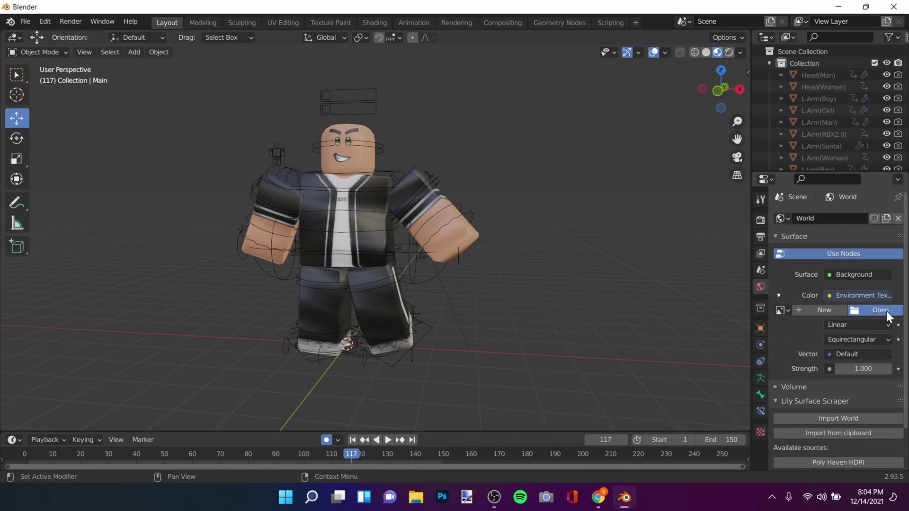
left_click(885, 310)
left_click(263, 199)
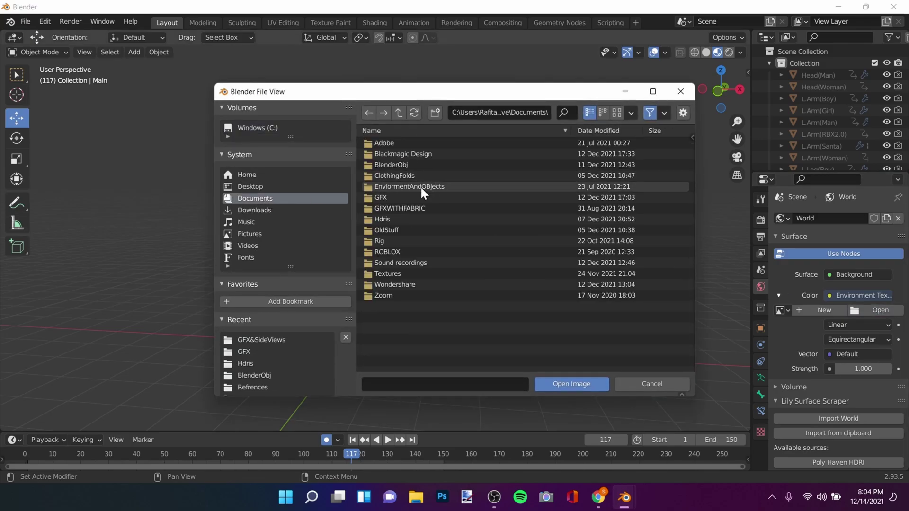
left_click(379, 219)
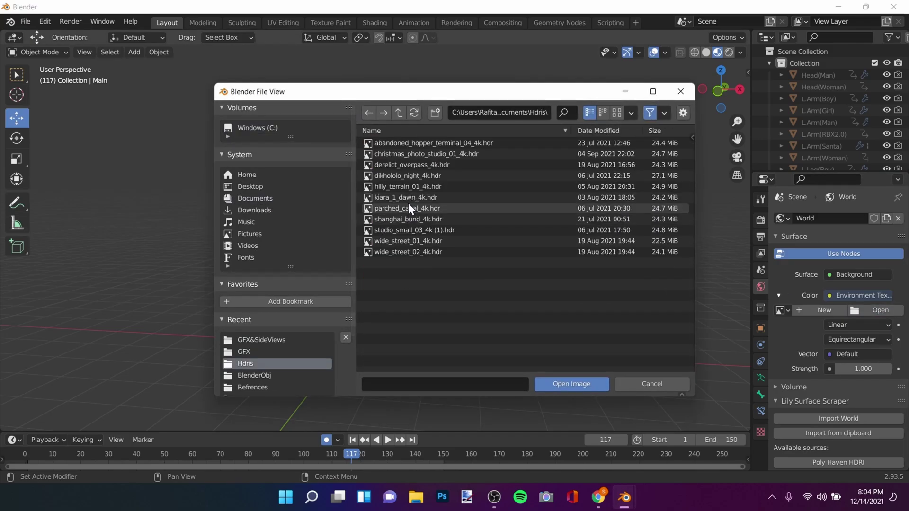
left_click(405, 230)
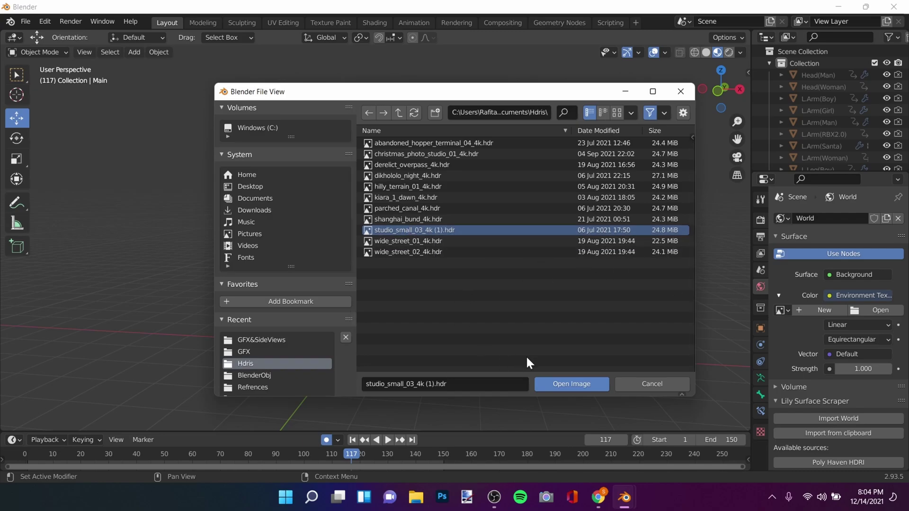
left_click(566, 384)
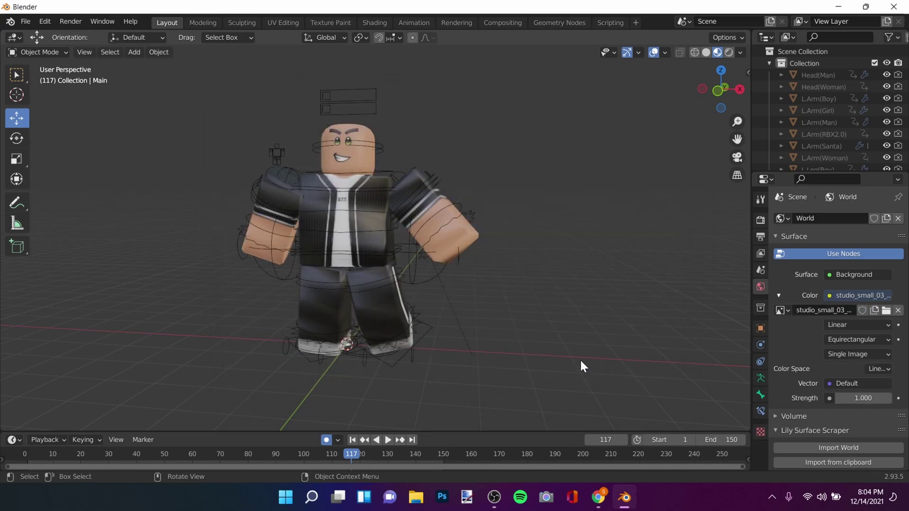
Step: Make the render's film background transparent in the Eevee settings
left_click(761, 254)
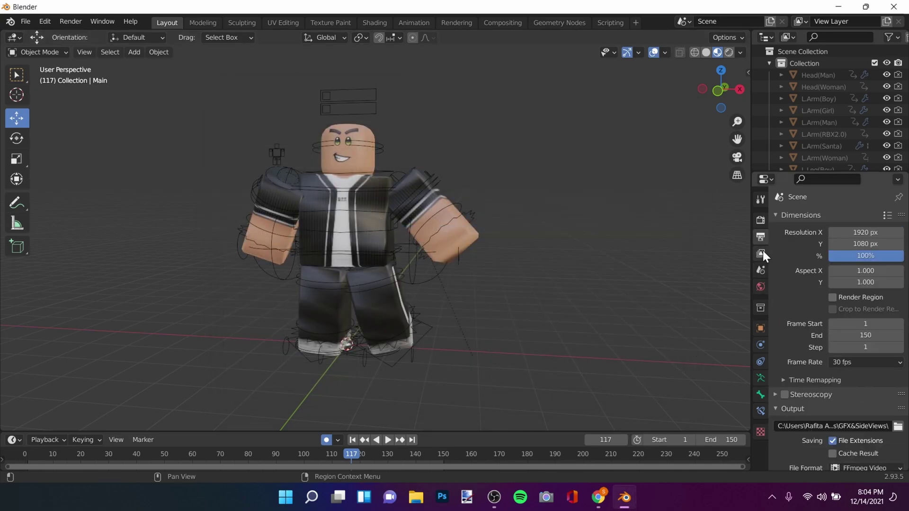
left_click(760, 220)
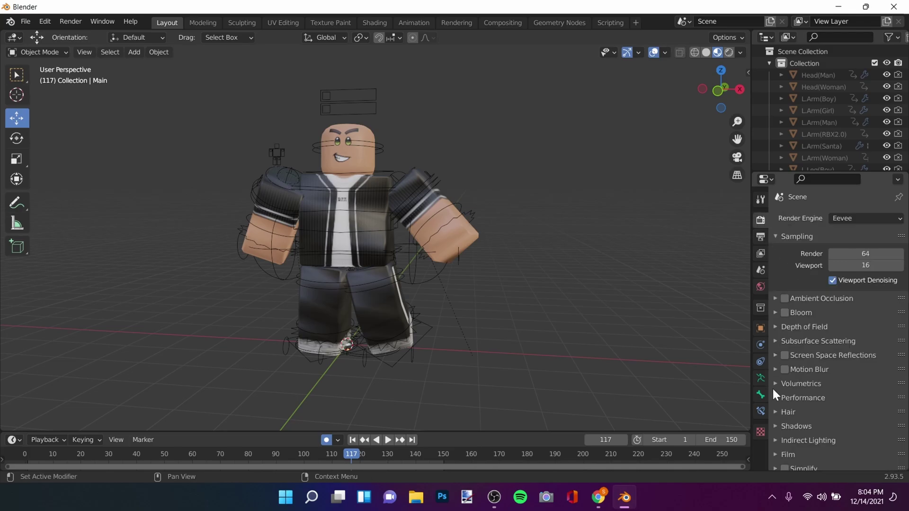
left_click(786, 455)
scroll(802, 448, "down", 2)
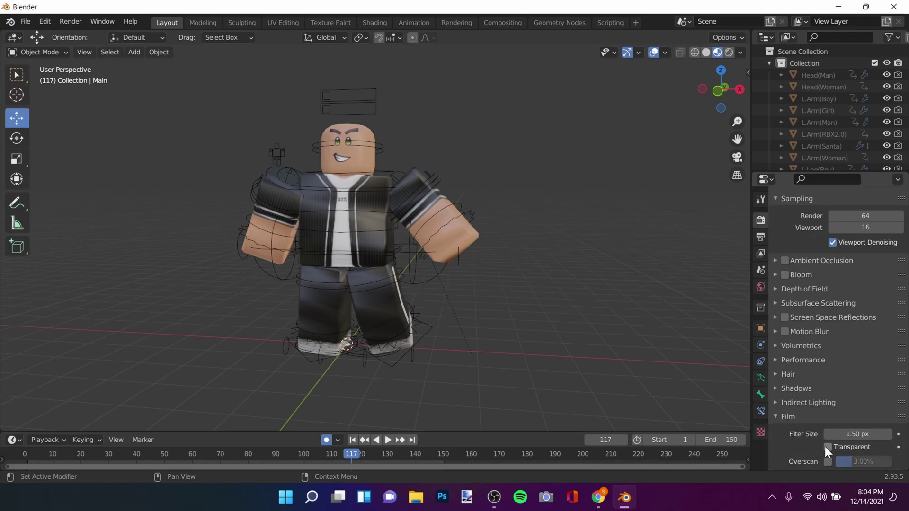
scroll(805, 324, "up", 2)
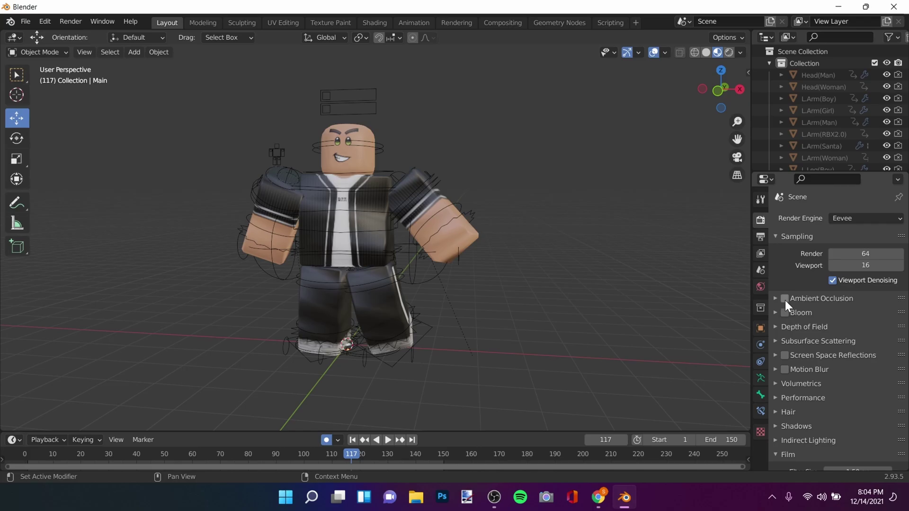
Step: Show the character in rendered viewport shading, and enable Ambient Occlusion and Bloom for the render
key("z")
left_click(522, 111)
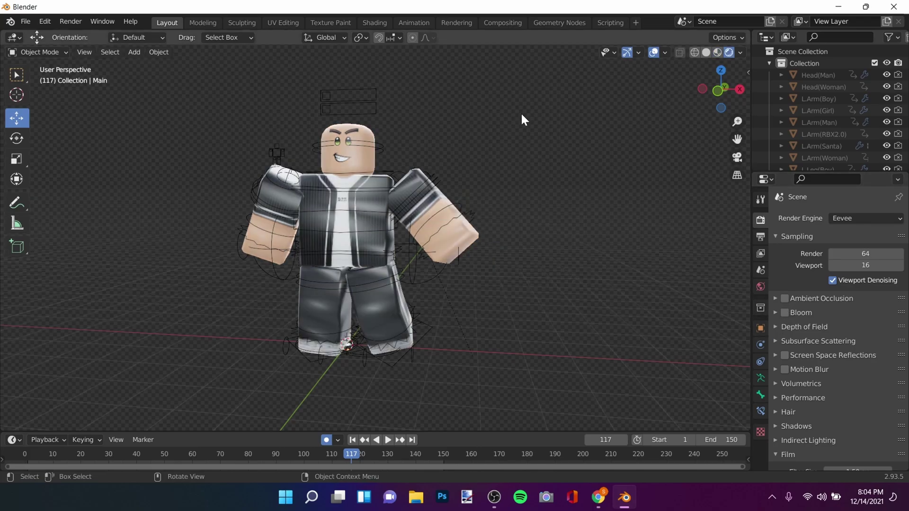
scroll(492, 165, "up", 5)
middle_click_drag(474, 171, 440, 187)
scroll(450, 184, "down", 4)
scroll(454, 181, "down", 2)
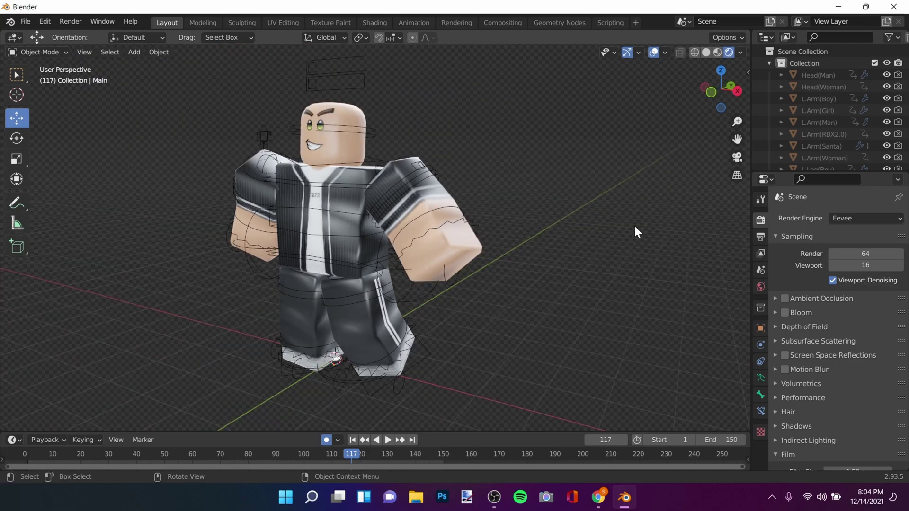
left_click(785, 313)
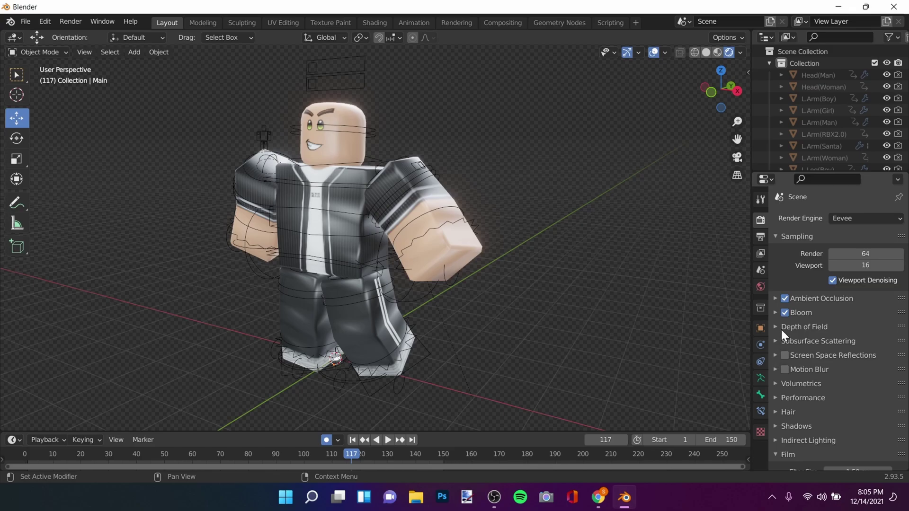
Step: Review the remaining Eevee settings, including depth of field, motion blur, hair, shadows and film
left_click(781, 328)
left_click(777, 326)
left_click(776, 369)
left_click(777, 369)
left_click(774, 412)
scroll(772, 407, "down", 2)
left_click(776, 375)
left_click(770, 390)
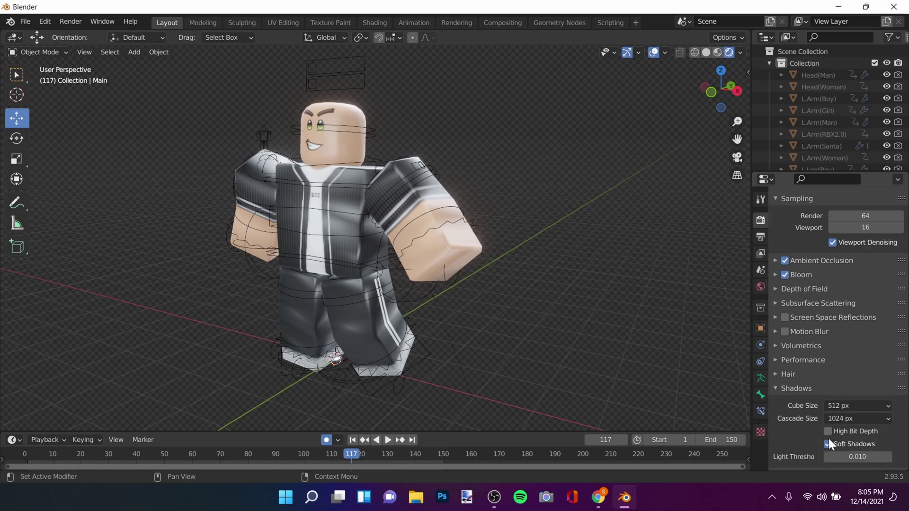
left_click(782, 389)
left_click(786, 417)
scroll(783, 400, "down", 3)
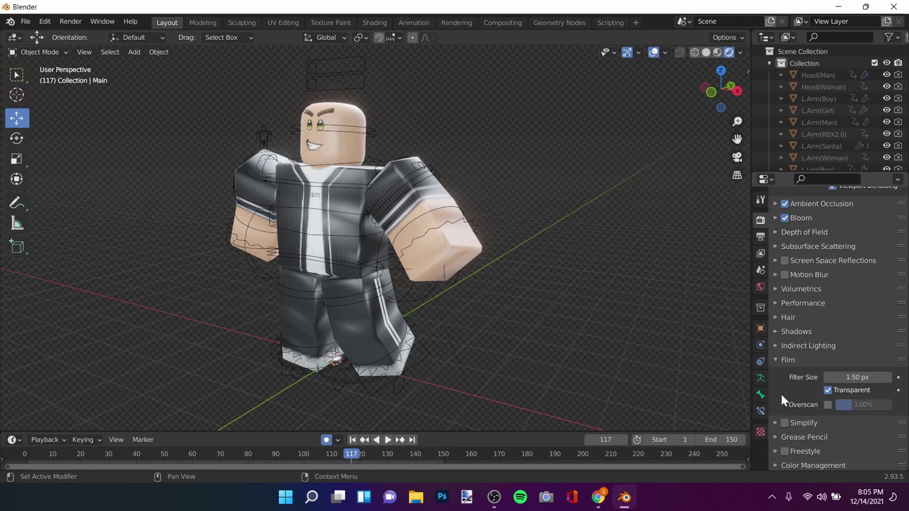
scroll(795, 403, "up", 5)
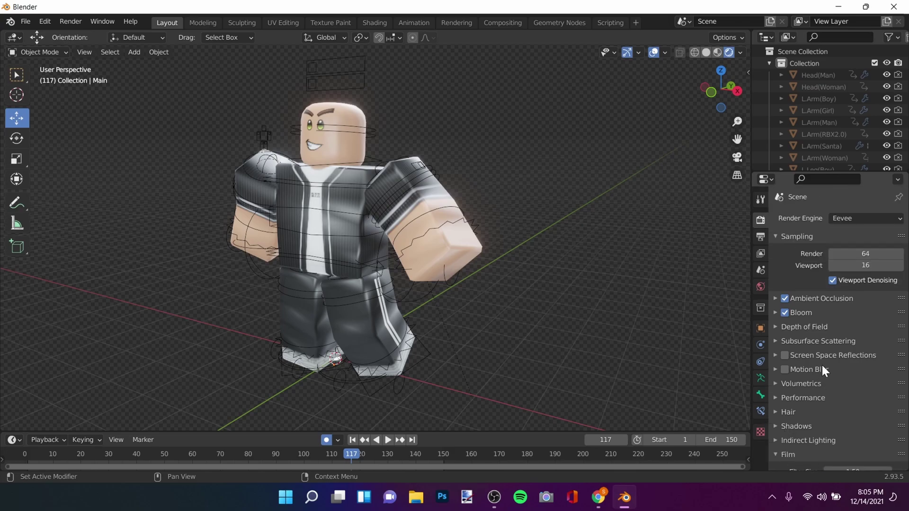
Step: Play the waving animation in rendered shading, check it from the front, and stop playback
key("space")
middle_click_drag(677, 206, 515, 228)
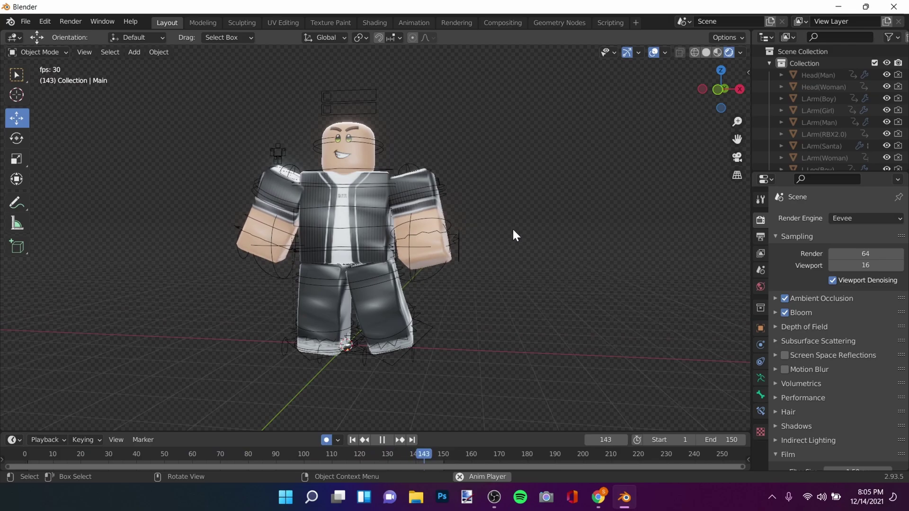
scroll(495, 231, "up", 5)
scroll(492, 260, "down", 4)
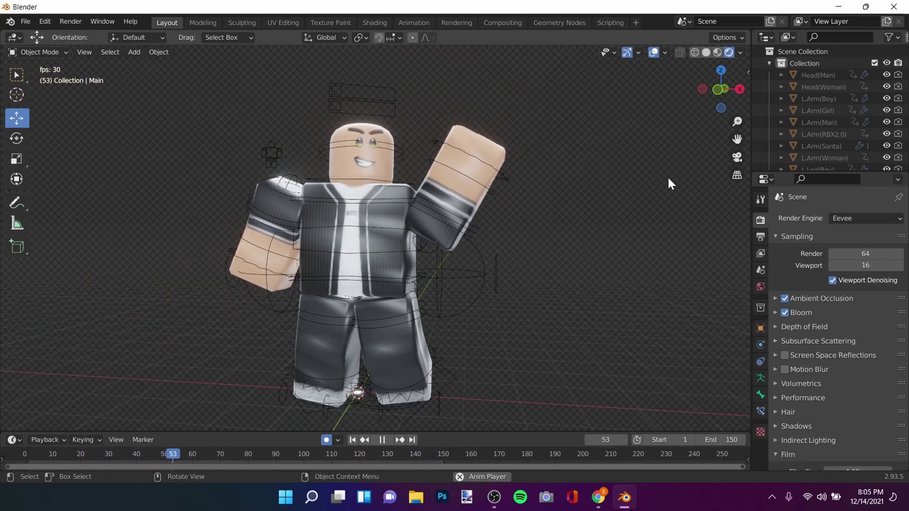
left_click(760, 237)
key("shift+a")
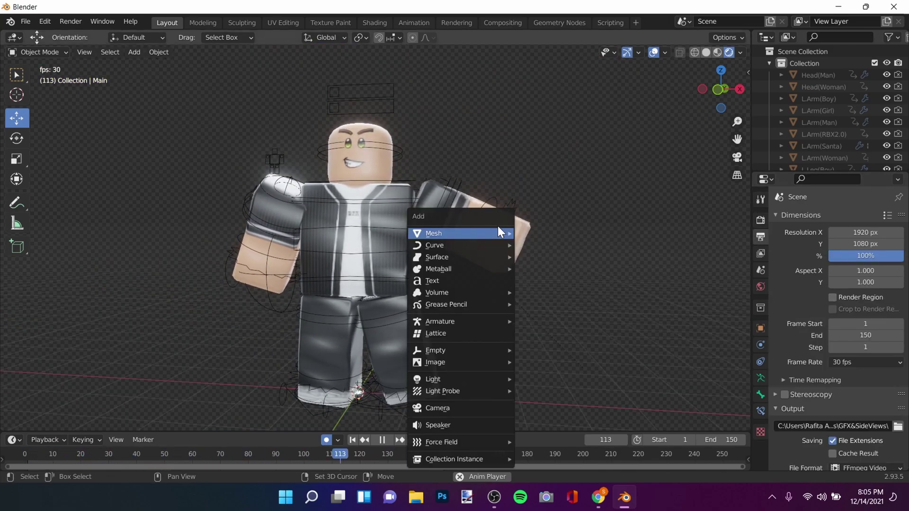
key("space")
Step: Add a camera to the scene and make it the active camera view
key("shift+a")
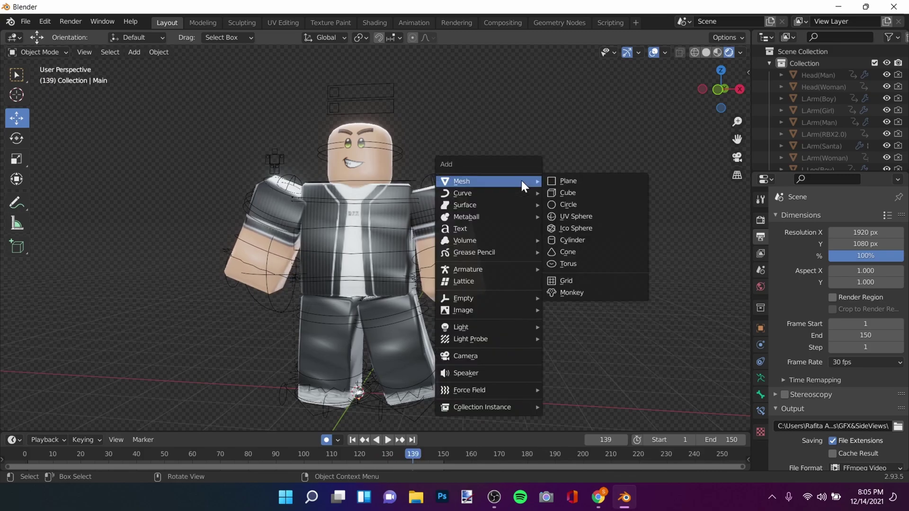
mouse_move(499, 277)
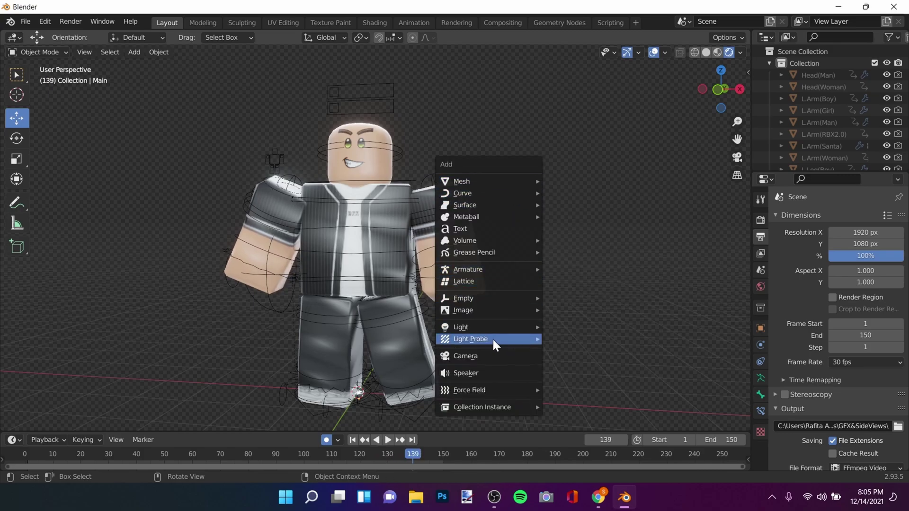
left_click(485, 355)
key("ctrl+KP_0")
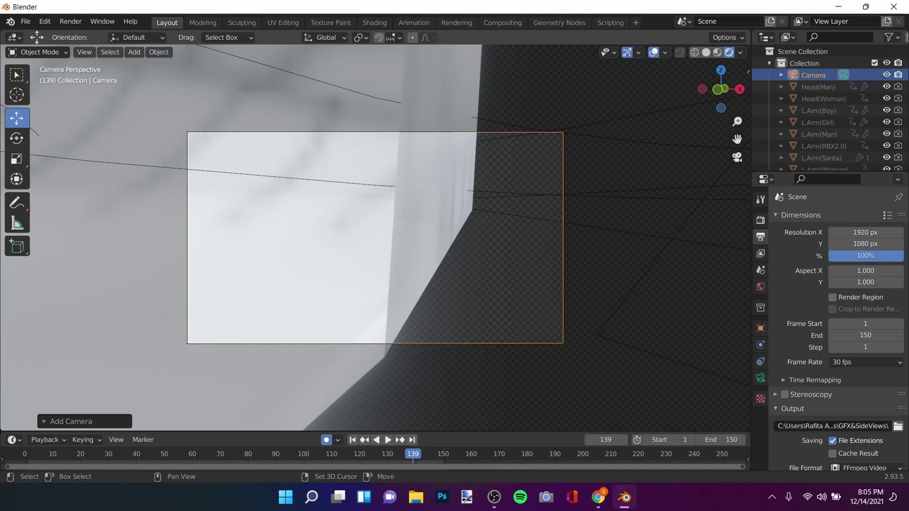
Step: Fly the camera back until the character's head, torso and arms are framed from the front
key("shift+grave")
key("w")
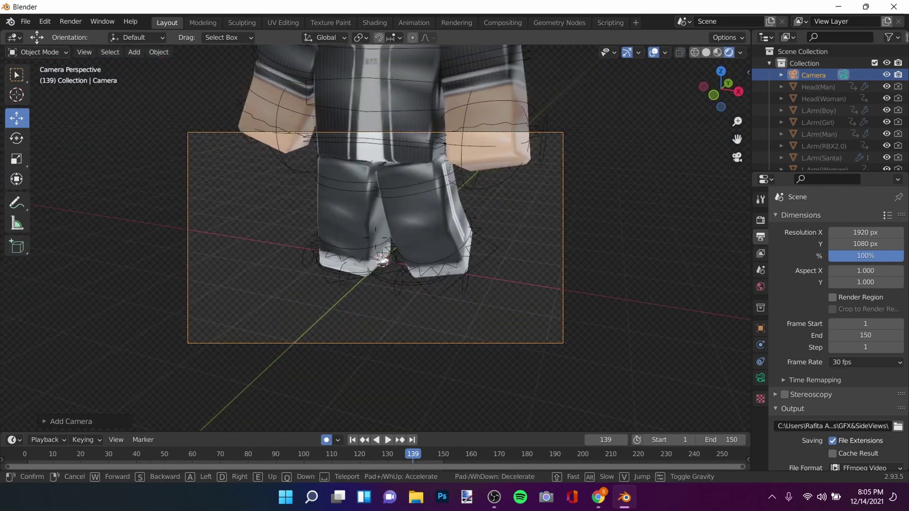
key("s")
key("w")
key("s")
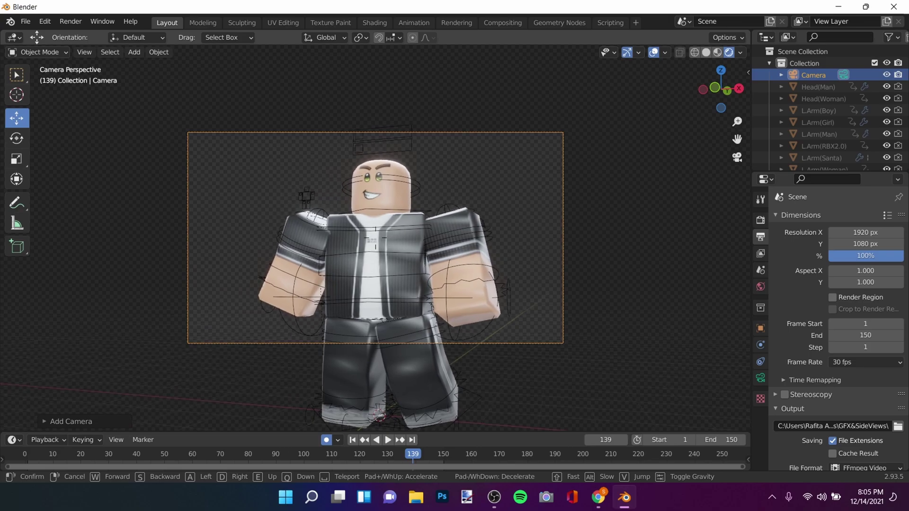
left_click(576, 222)
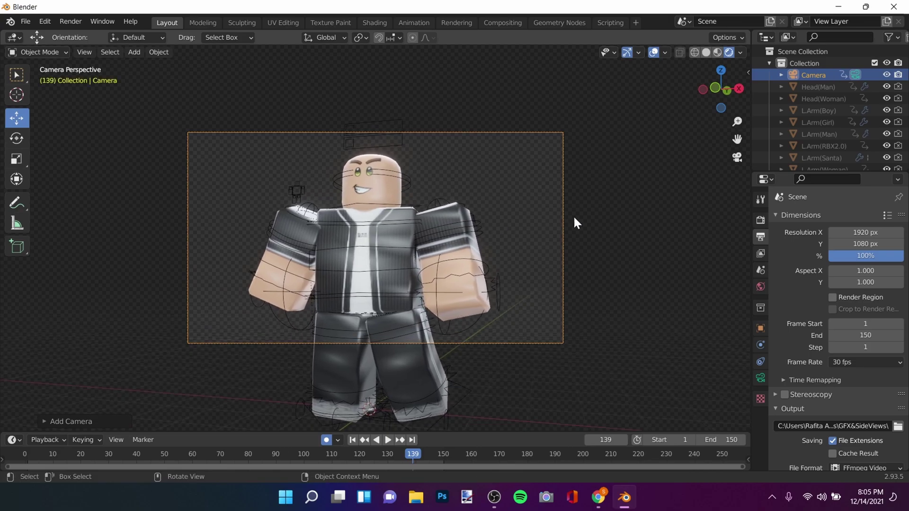
Step: Set the output resolution to 512 by 512 px
left_click(760, 253)
left_click(761, 238)
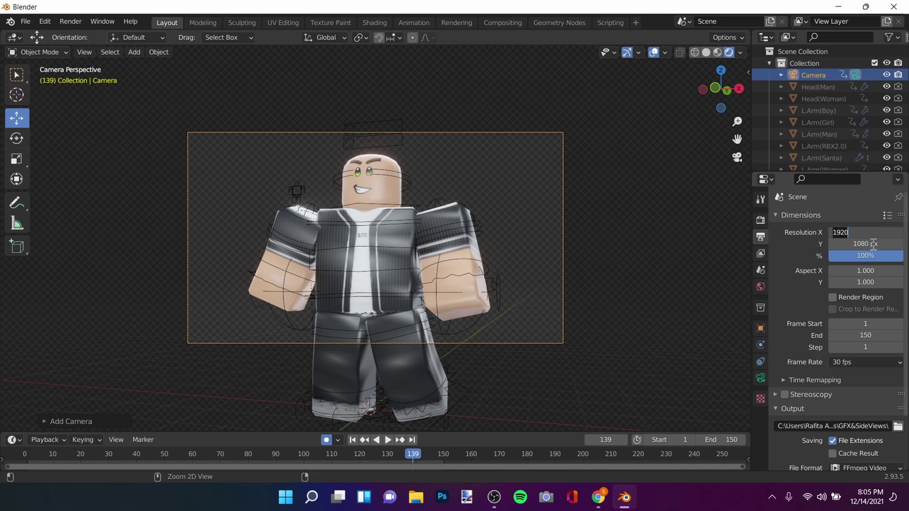
left_click(864, 244)
type("51")
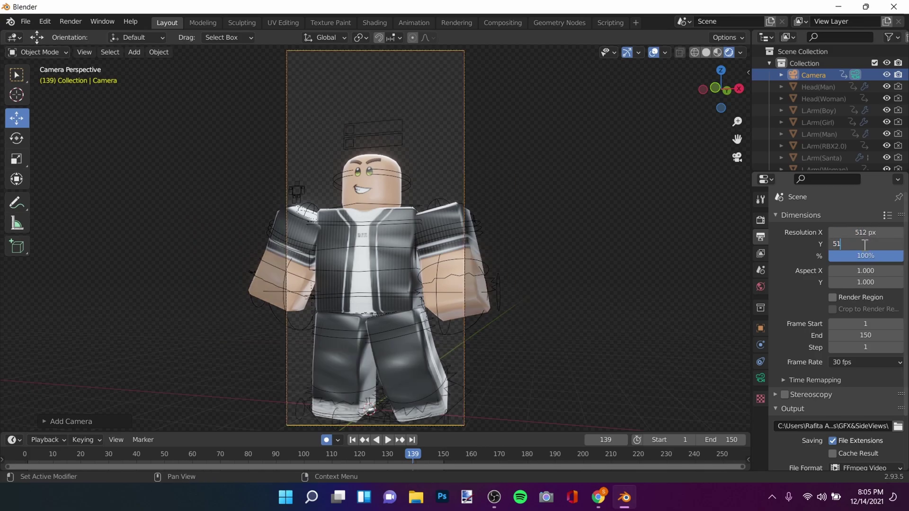
type("2")
key("Return")
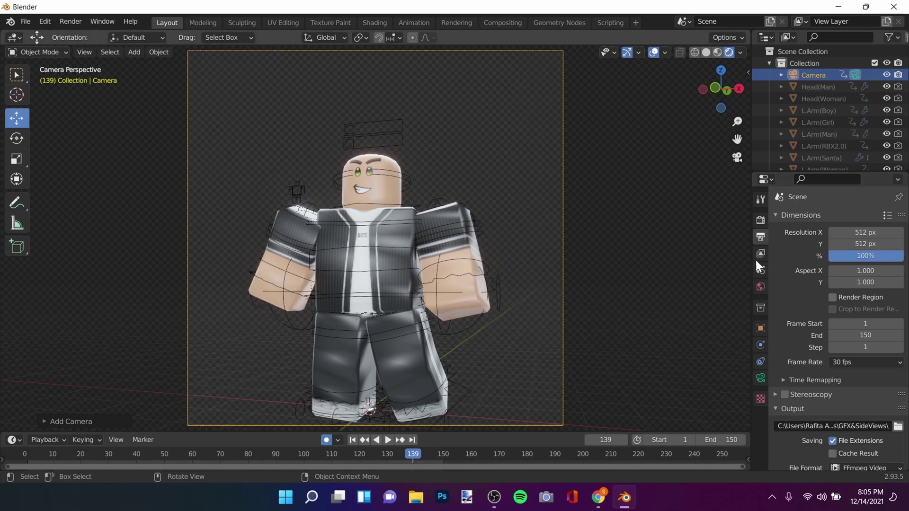
Step: Change the vertical output resolution to 720 px for a portrait frame
left_click(680, 235)
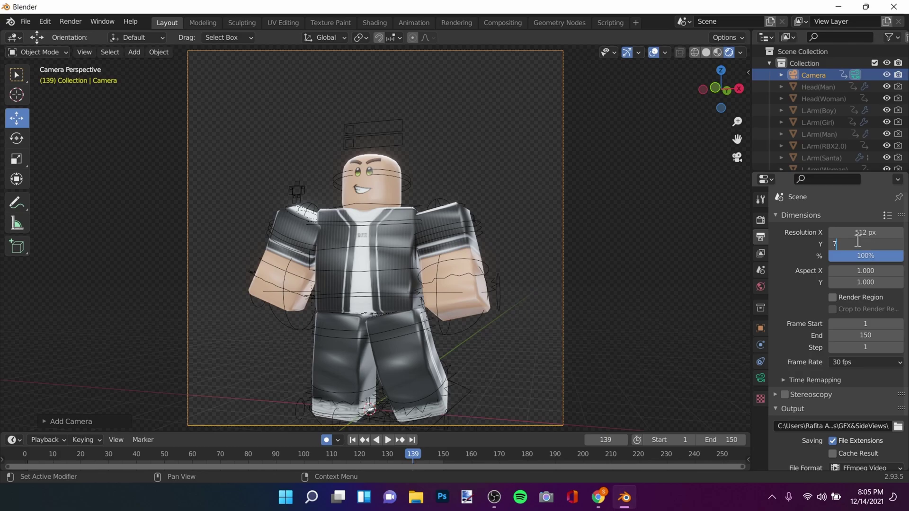
type("0")
key("Return")
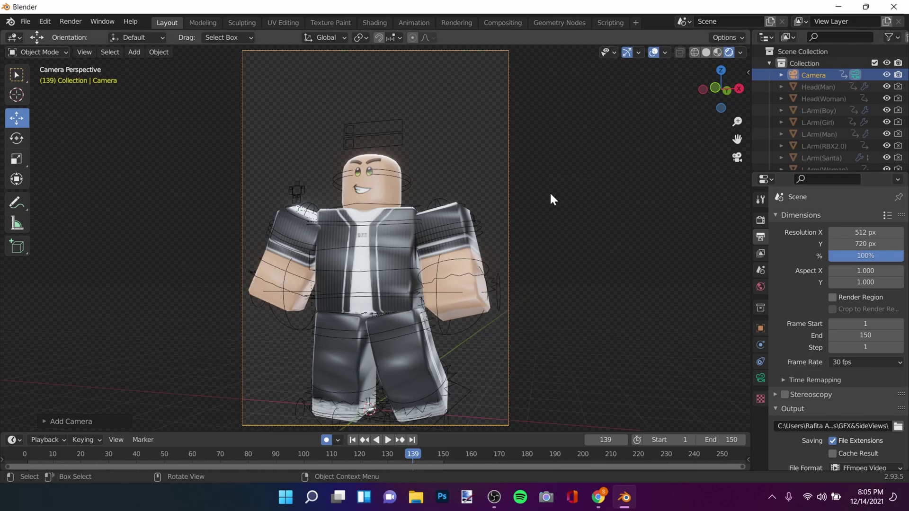
key("shift+d")
left_click(553, 239)
key("ctrl+z")
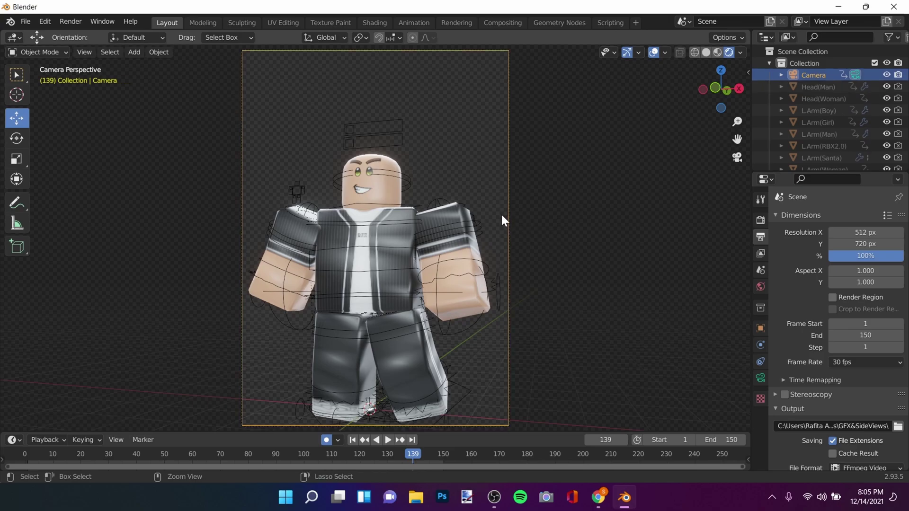
Step: Fly the camera closer so the character's head and upper body fill the portrait frame
key("shift+grave")
key("w")
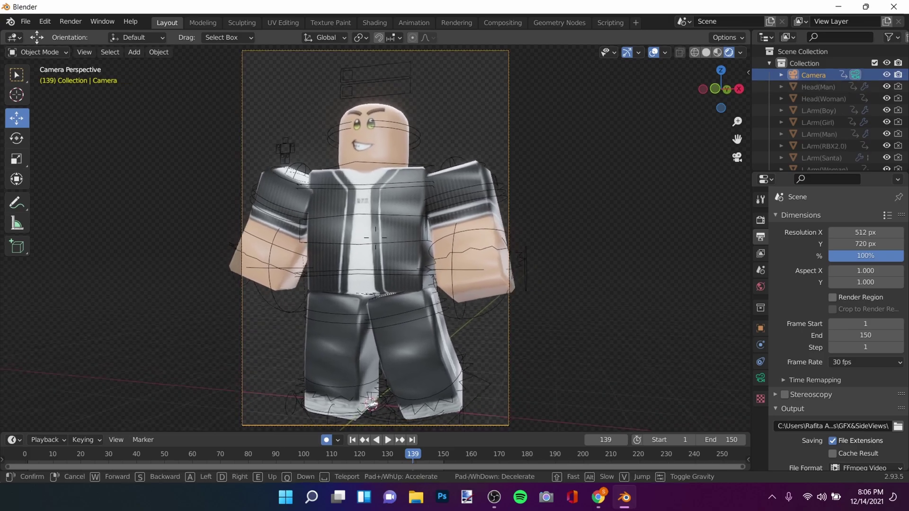
key("w")
left_click(376, 240)
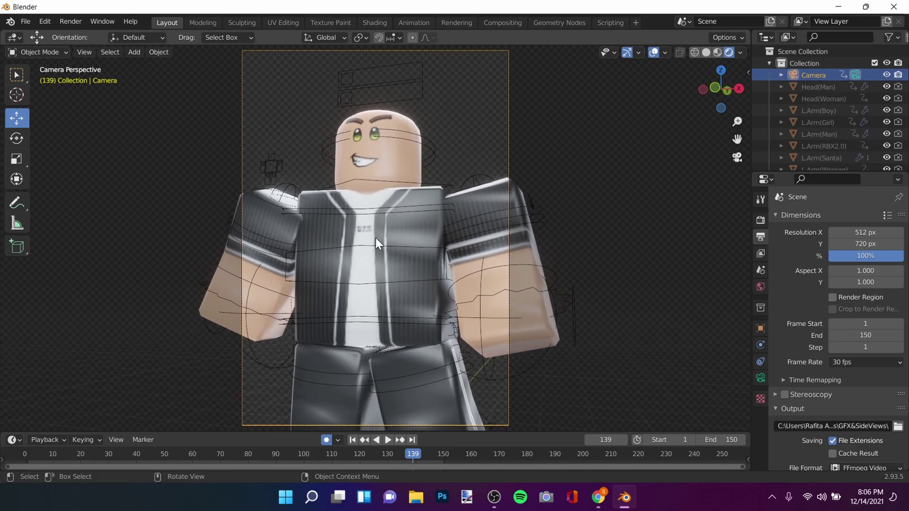
scroll(380, 238, "down", 2)
key("shift+grave")
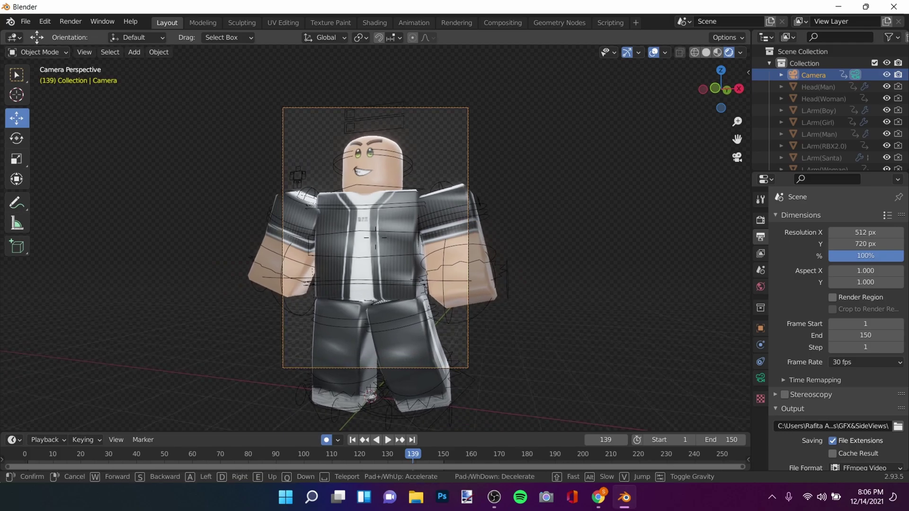
key("Return")
Step: Play the animation through the camera to check the framing, and try scaling the camera object
key("space")
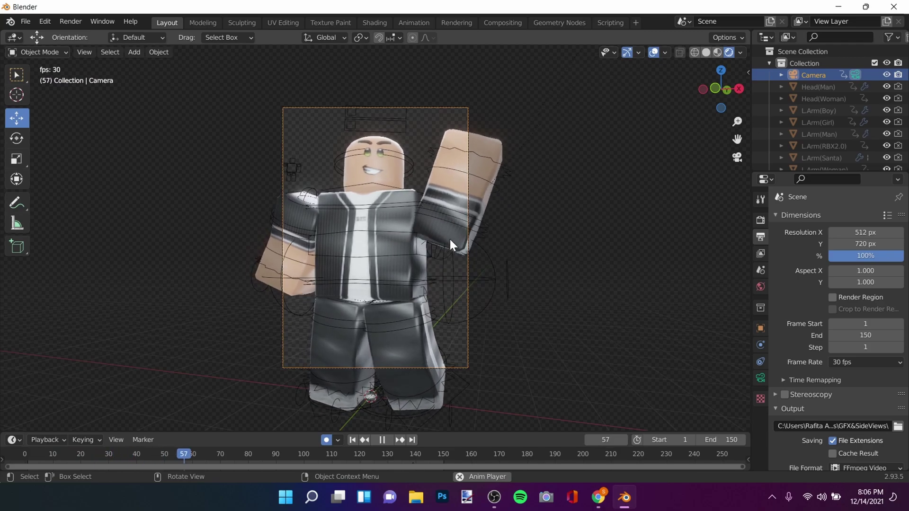
key("s")
left_click(574, 251)
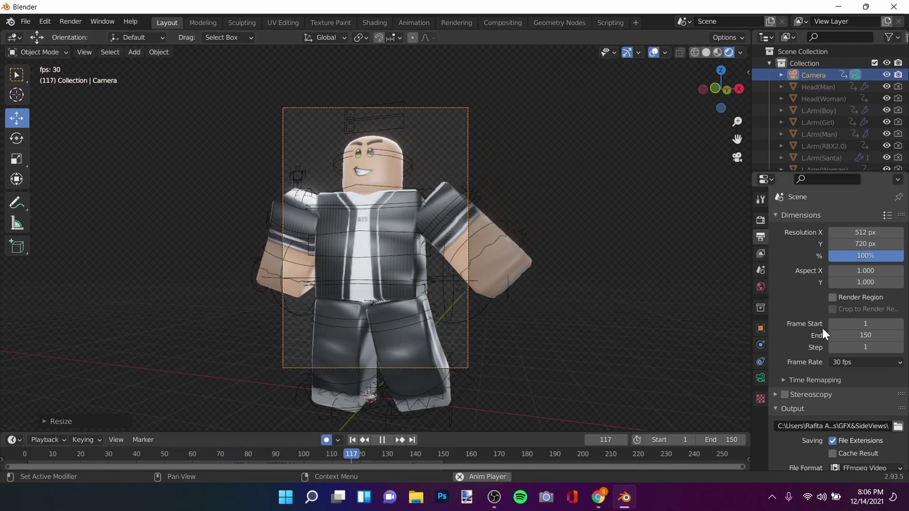
Step: Switch the camera's lens unit to Field of View and widen the field of view to 46.9°
left_click(760, 377)
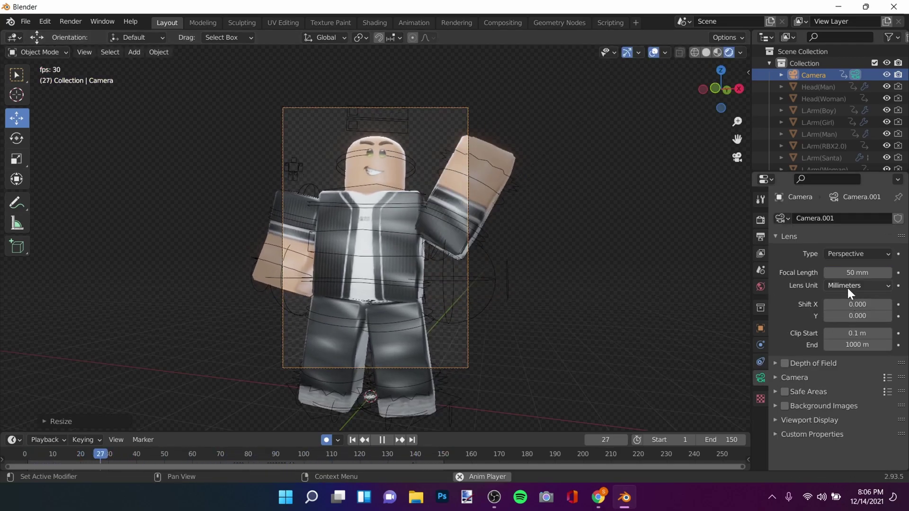
left_click(847, 286)
left_click(852, 311)
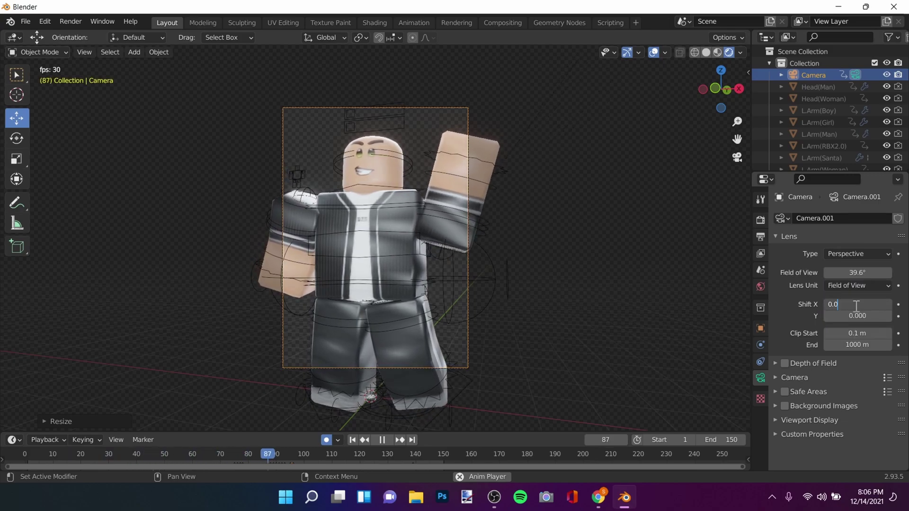
left_click(843, 273)
type("41.7")
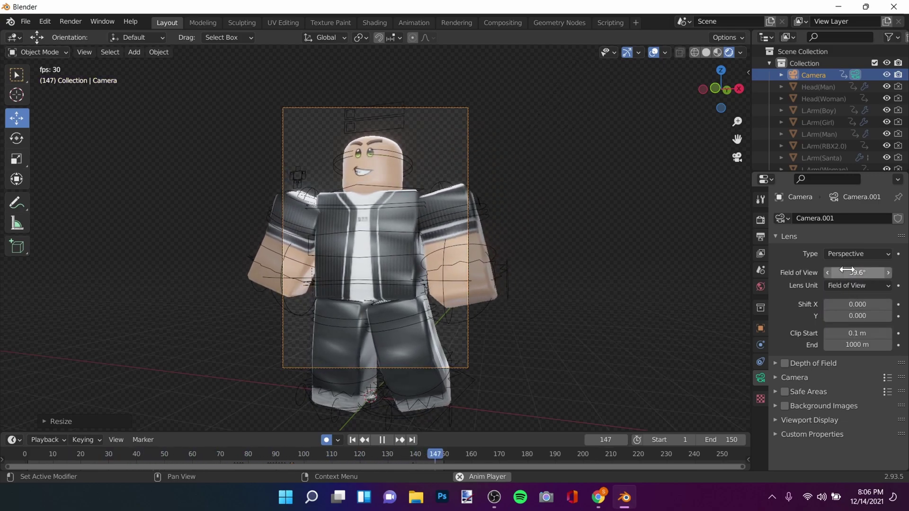
key("Return")
left_click_drag(843, 272, 876, 273)
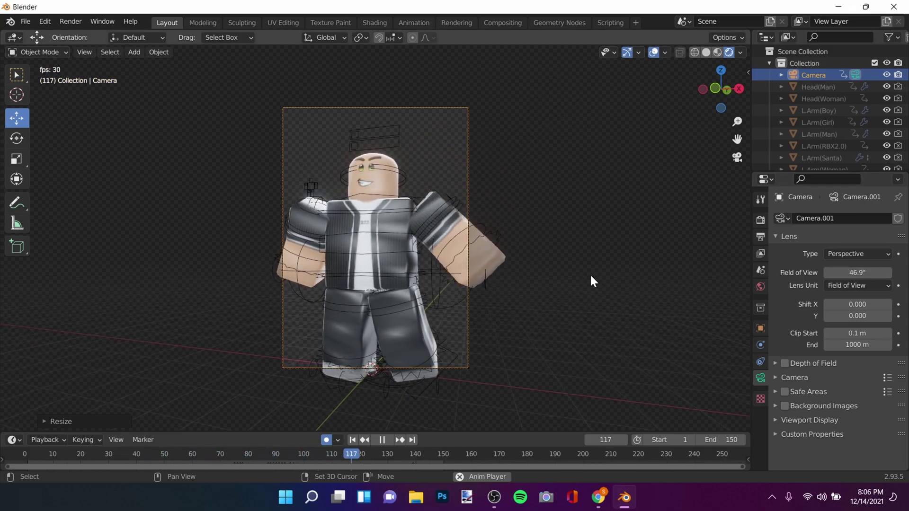
Step: Fly the camera in several short passes to recentre the character in the portrait frame, and replay the wave to check it
key("shift+grave")
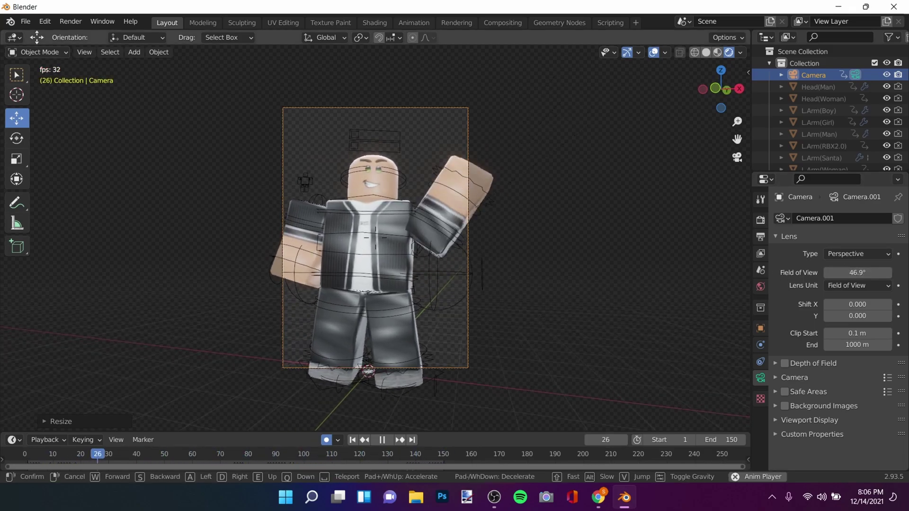
left_click(373, 232)
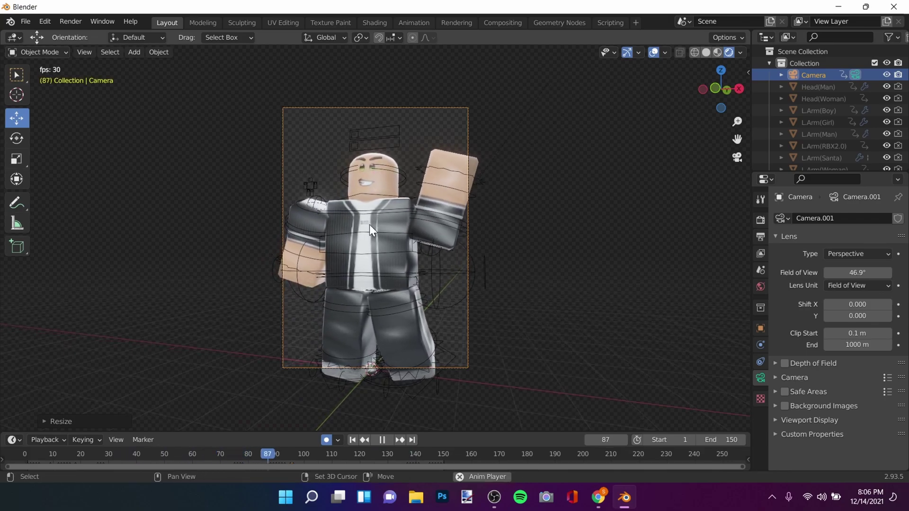
key("space")
key("shift+grave")
key("w")
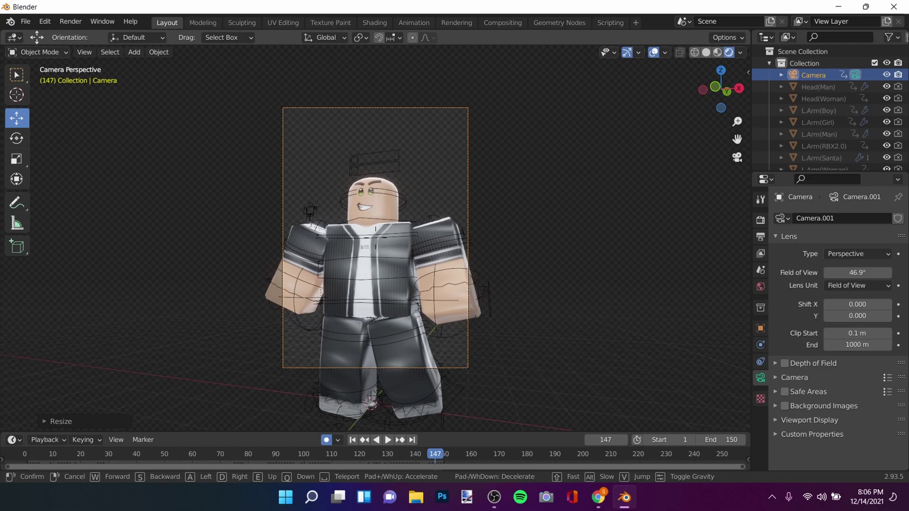
key("w")
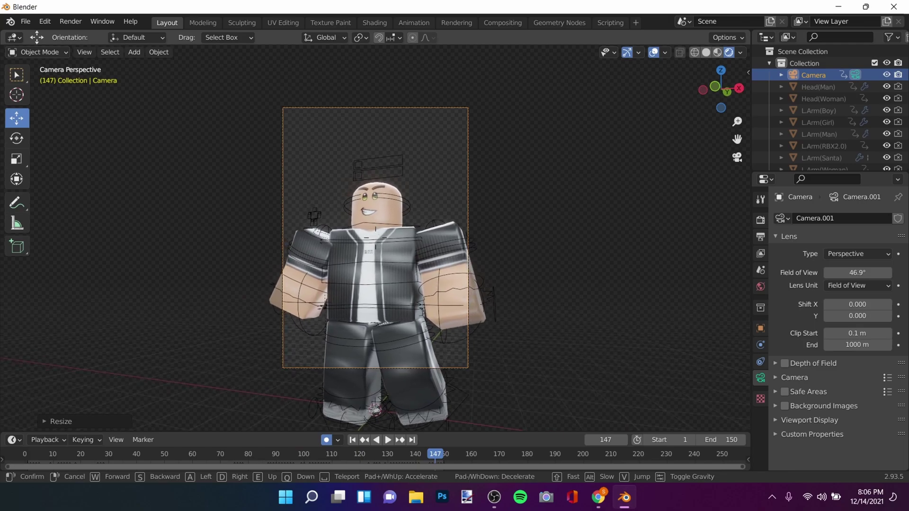
left_click(376, 239)
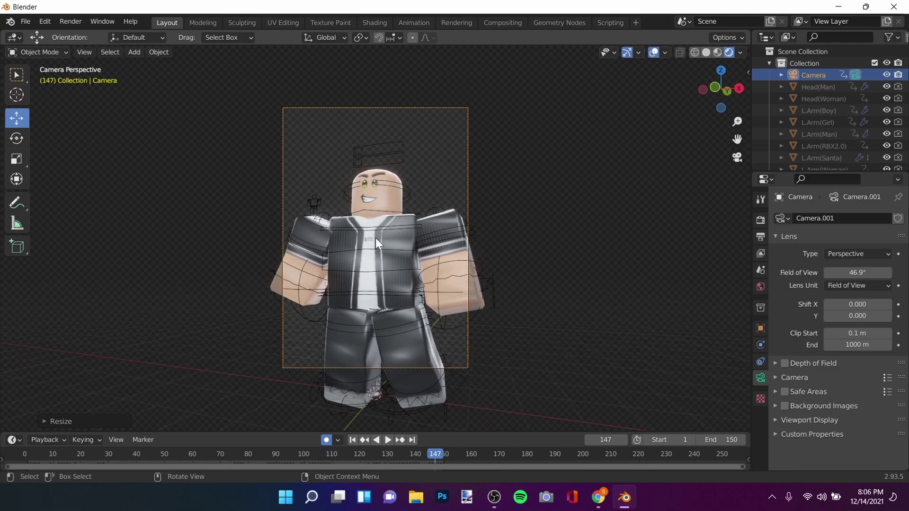
key("space")
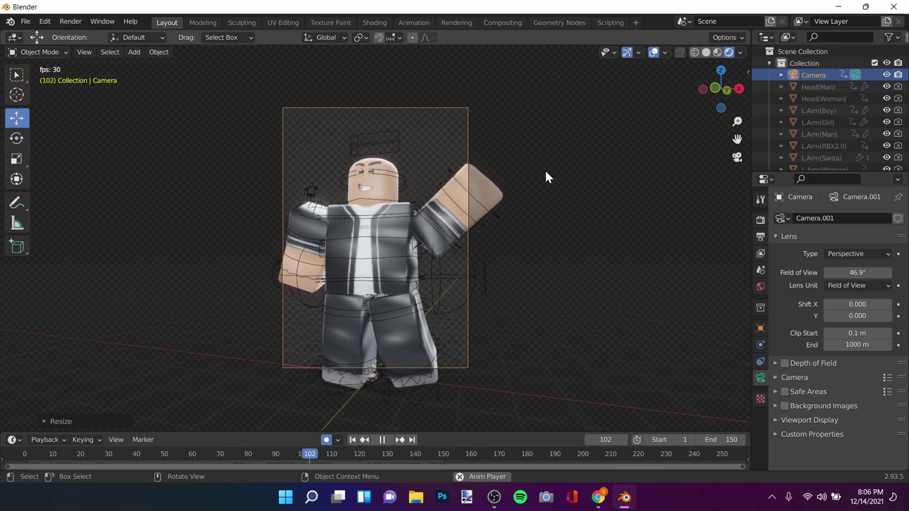
Step: Look at the scene from outside the camera view, select the camera and delete all of its recorded keyframes
left_click(549, 158)
middle_click_drag(549, 158, 535, 165)
scroll(511, 157, "down", 3)
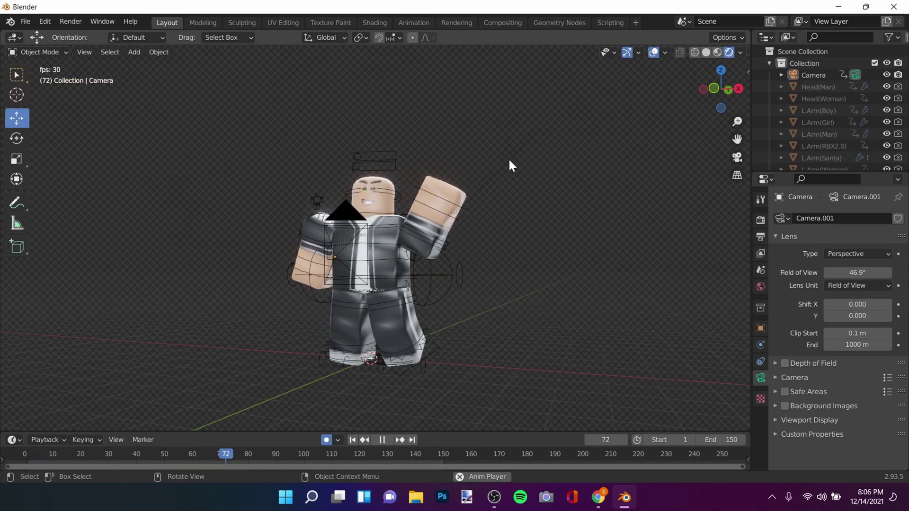
left_click_drag(372, 431, 392, 204)
key("space")
left_click(367, 110)
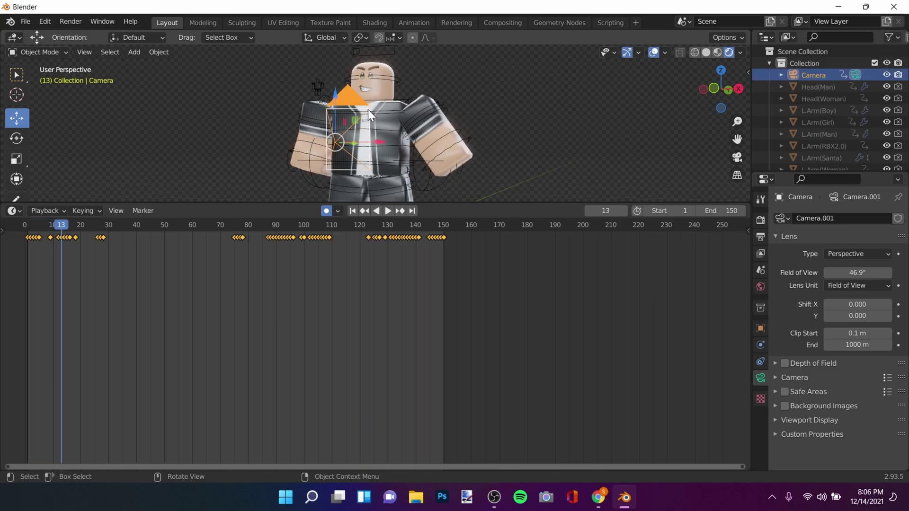
middle_click_drag(449, 180, 572, 118)
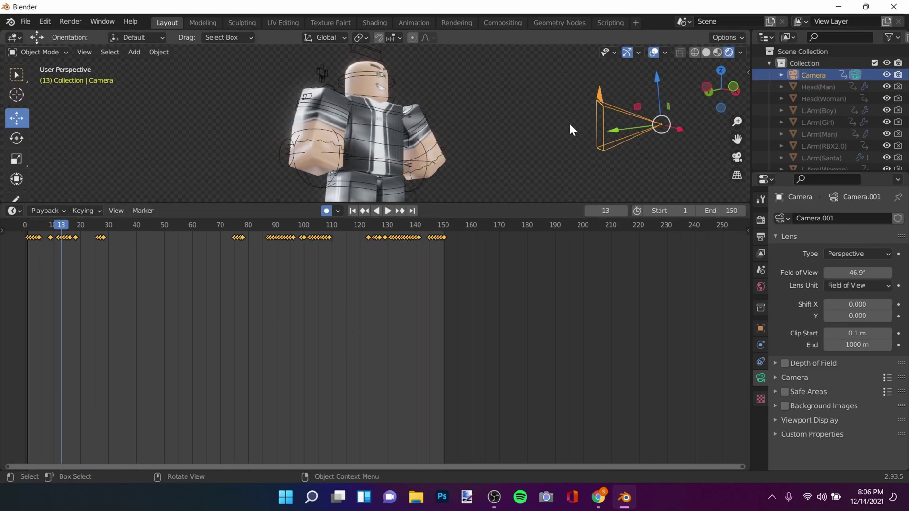
key("x")
left_click(303, 315)
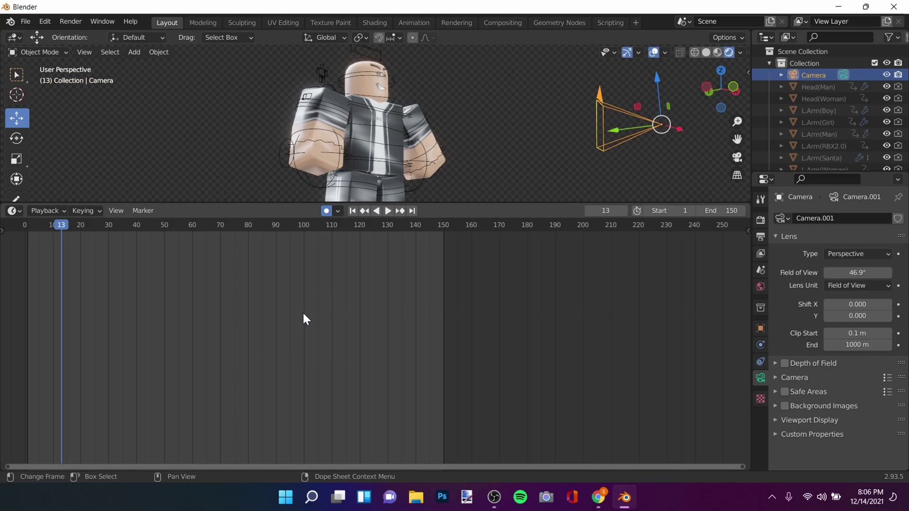
Step: Return to the camera view and turn off automatic keyframing
key("KP_0")
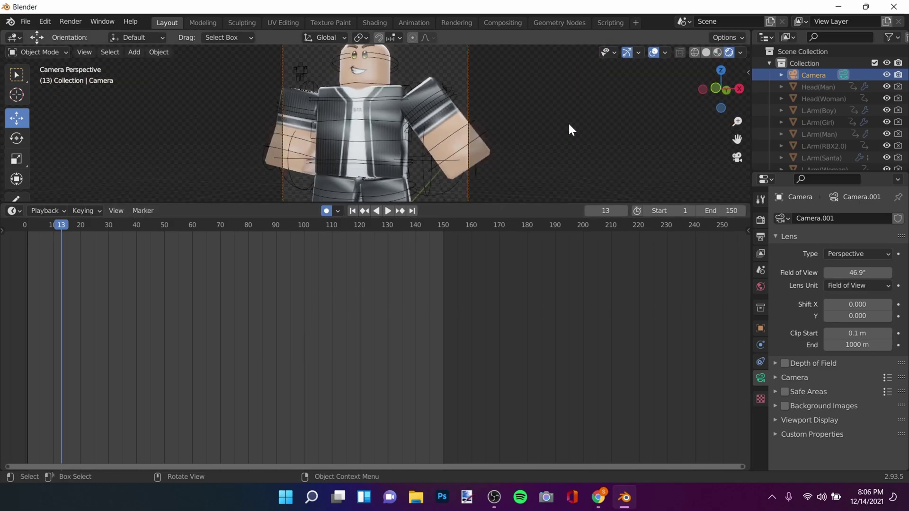
left_click(327, 210)
left_click(348, 200)
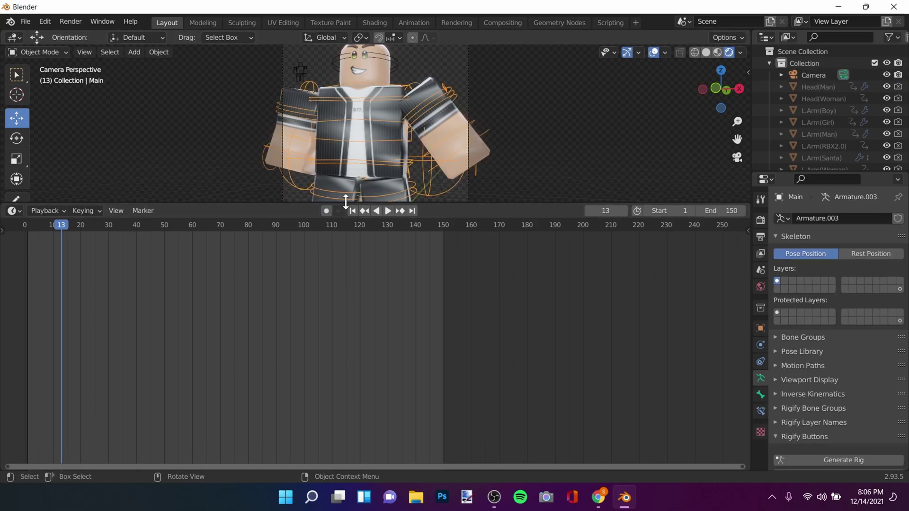
left_click_drag(348, 203, 364, 453)
left_click(532, 262)
Step: Fly the camera slightly back so the character stands centred in the portrait frame with space above the head
key("shift+grave")
key("w")
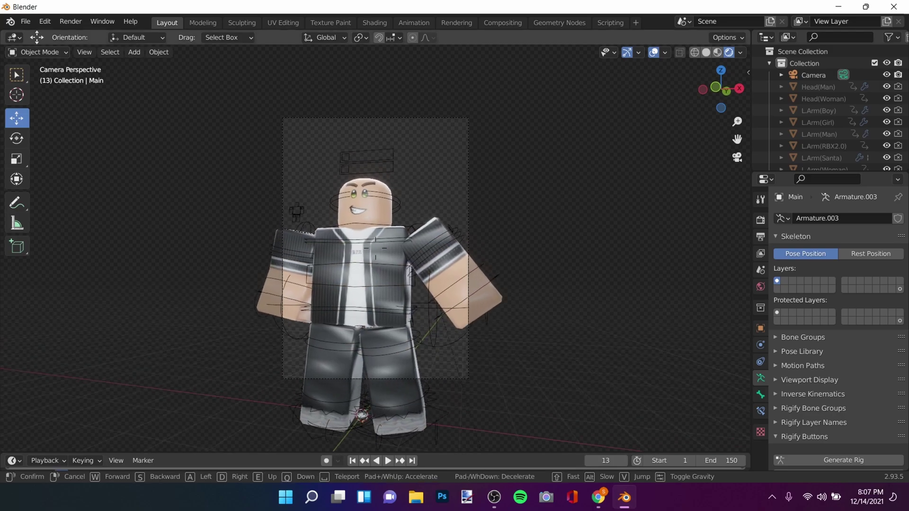
key("s")
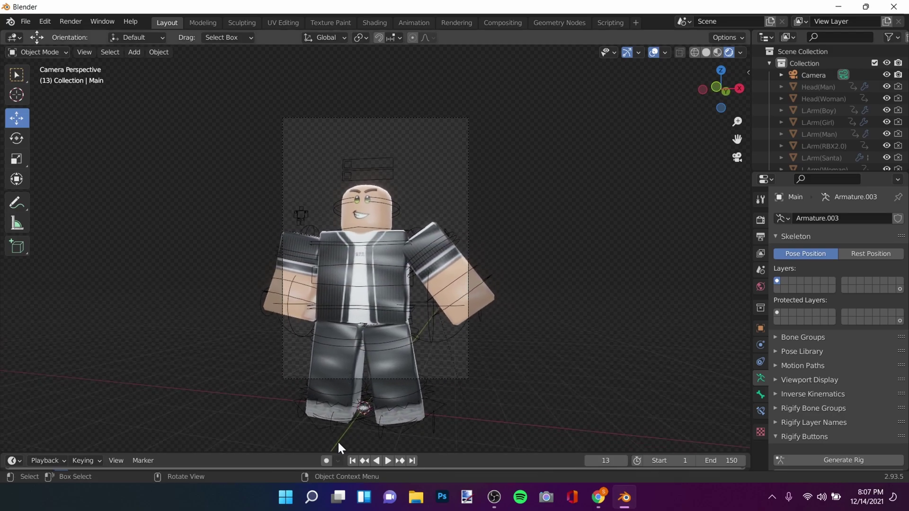
Step: Turn automatic keyframing back on and select the camera by its frame
left_click_drag(325, 453, 323, 333)
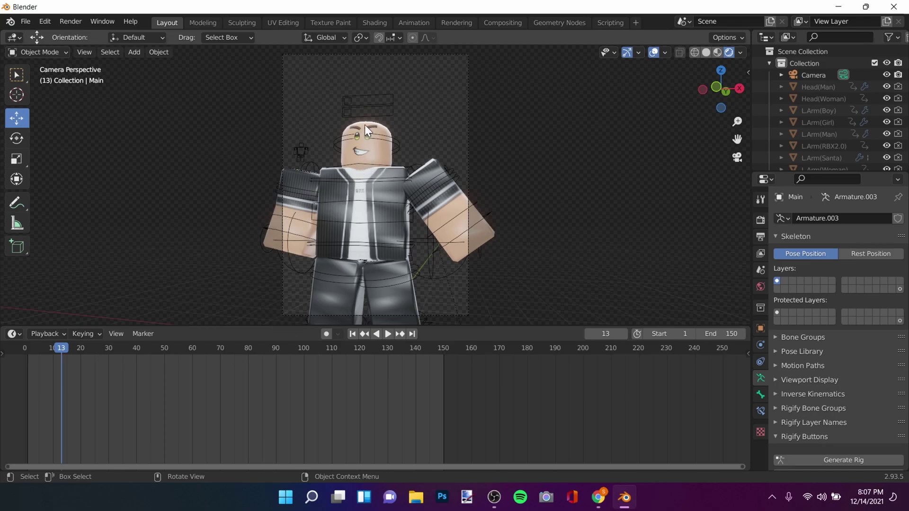
left_click(327, 334)
left_click_drag(316, 327, 332, 462)
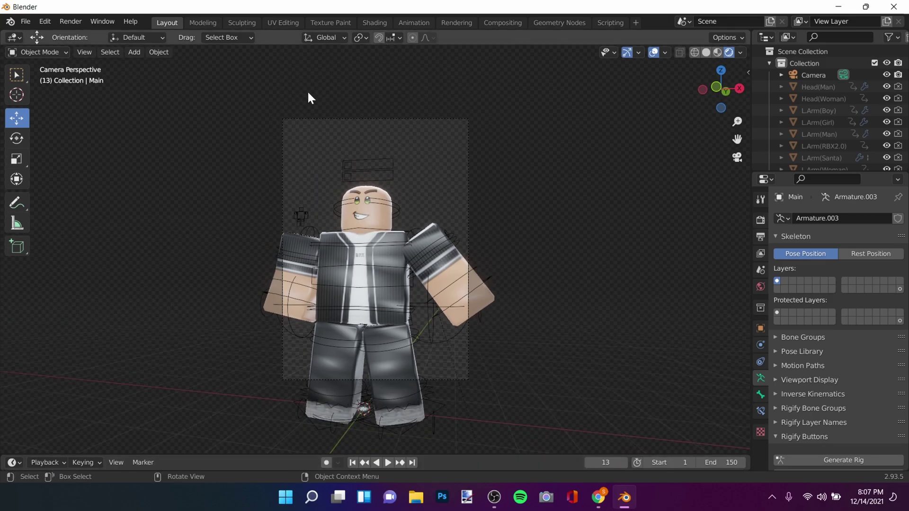
left_click(329, 113)
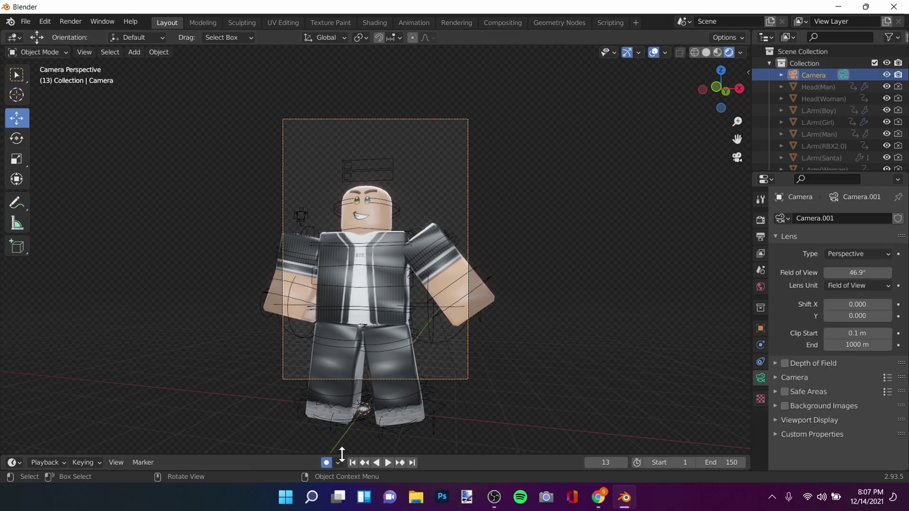
Step: Fly the camera twice to shift the framing sideways with automatic keyframing on, and play the animation
key("shift+grave")
left_click(294, 383)
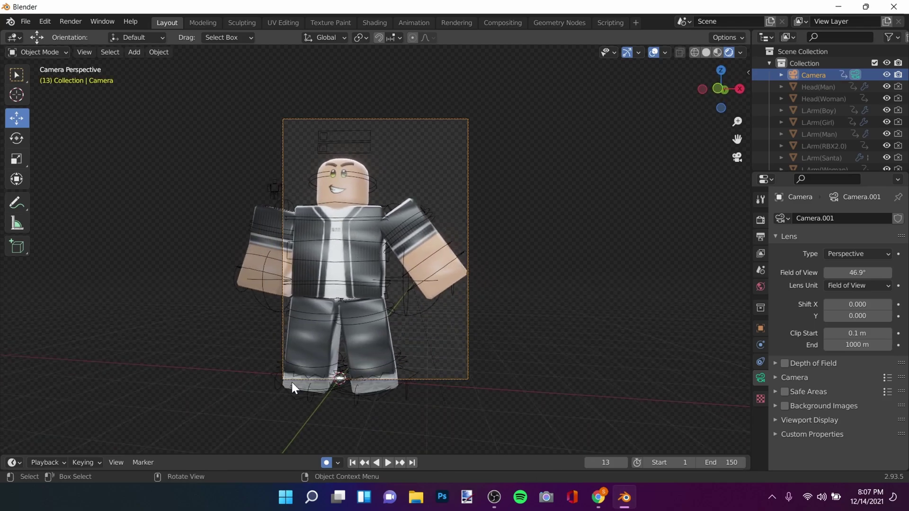
key("shift+grave")
left_click(321, 421)
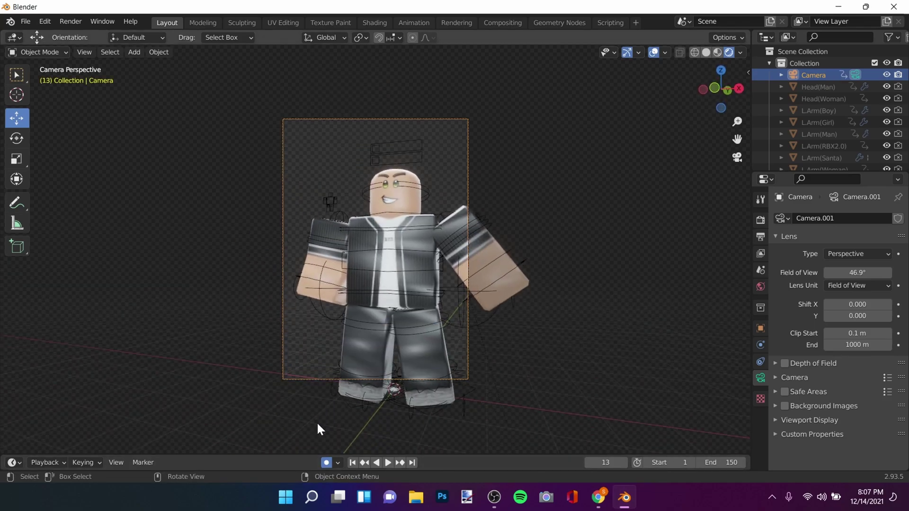
key("space")
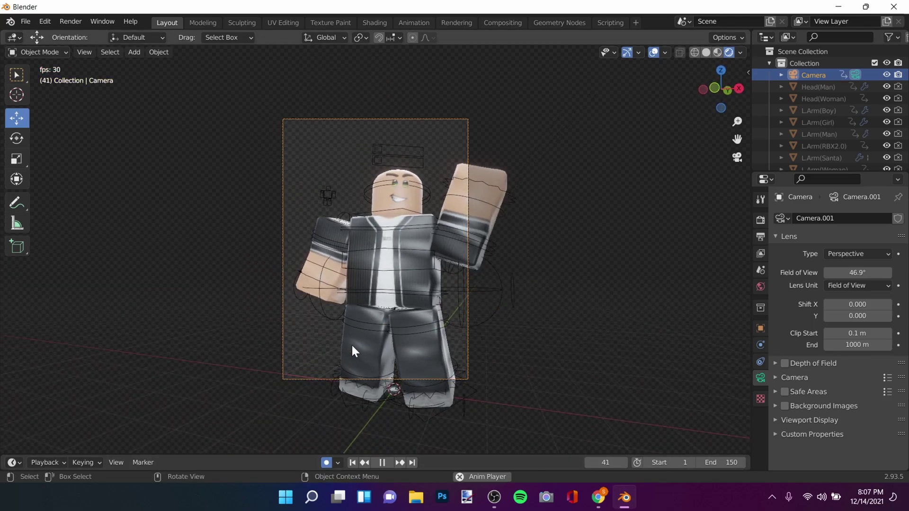
Step: Record camera keyframes by flying the camera during playback, and delete them all
left_click_drag(310, 456, 306, 303)
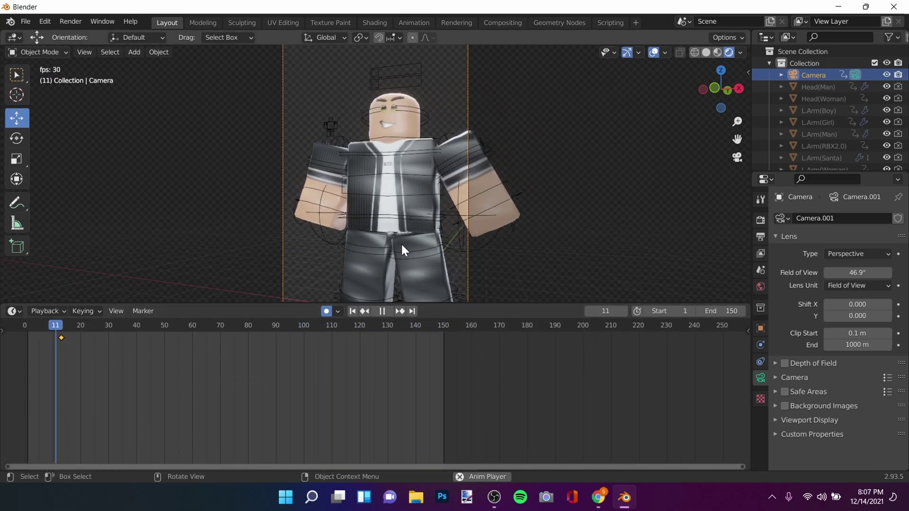
key("shift+grave")
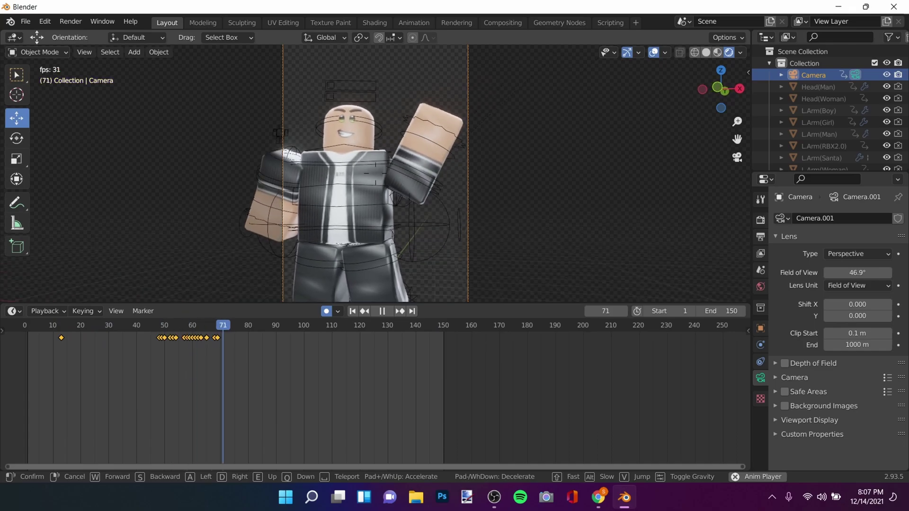
left_click(376, 173)
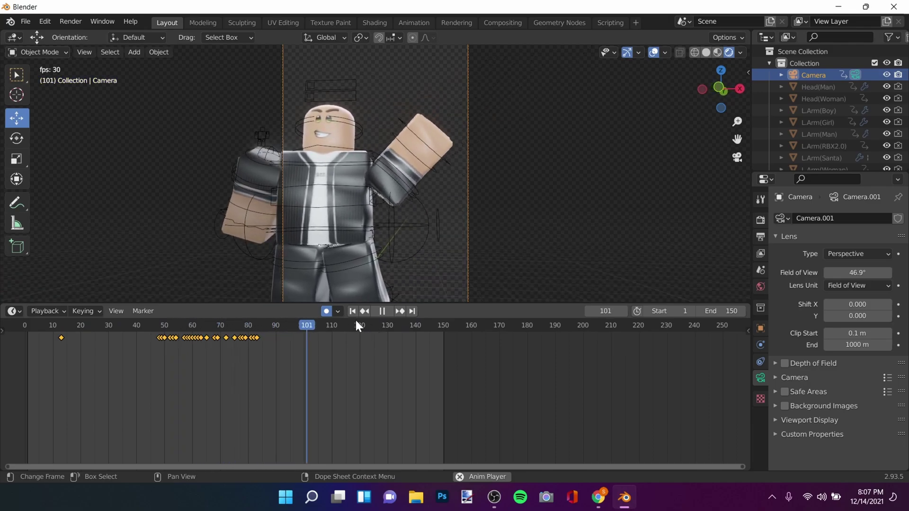
key("x")
left_click(311, 362)
Step: Reposition the camera around the character by flying it while stopped and during playback, with automatic keyframing still on
key("shift+grave")
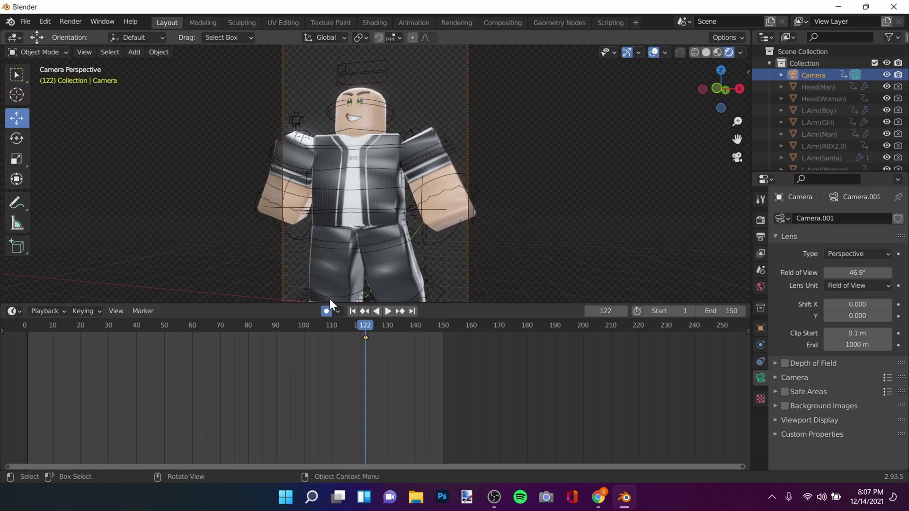
left_click(358, 298)
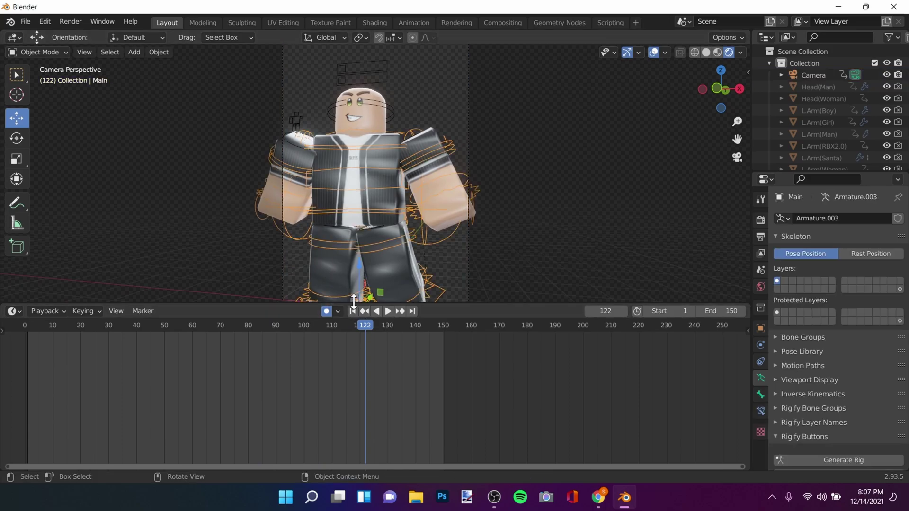
left_click_drag(352, 301, 338, 456)
key("shift+Left")
key("space")
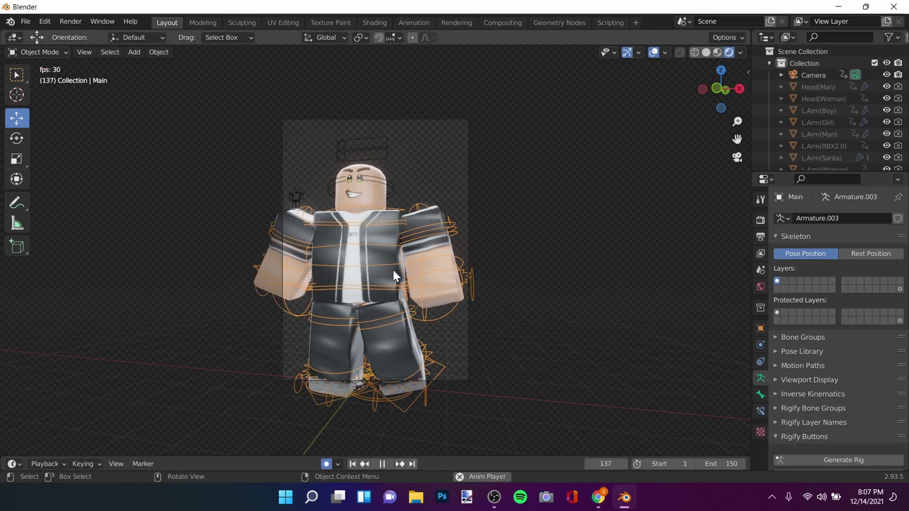
key("shift+grave")
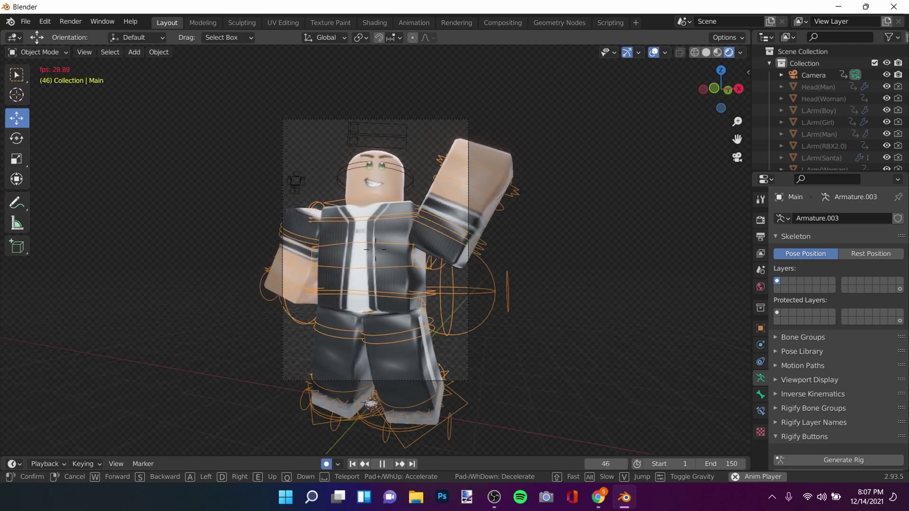
left_click(374, 247)
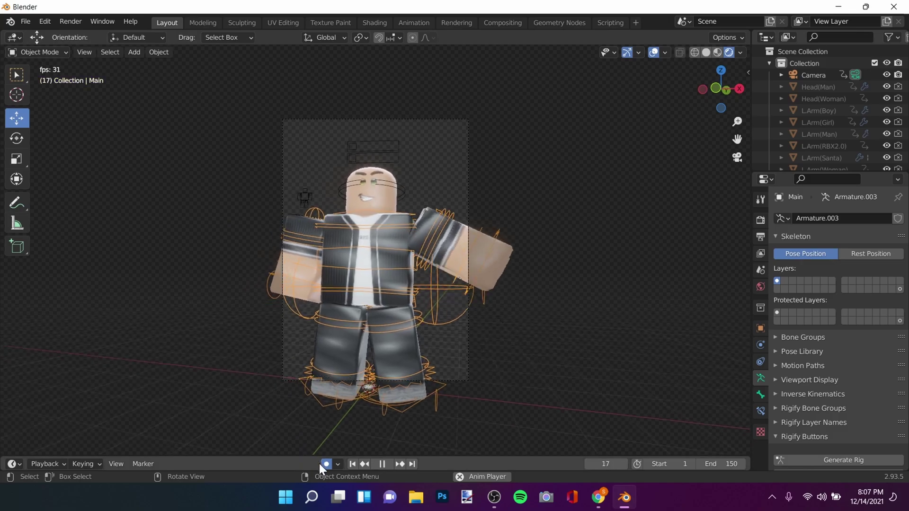
Step: Stop playback, turn off automatic keyframing, and delete all of the camera's keyframes
left_click_drag(331, 457, 322, 324)
key("space")
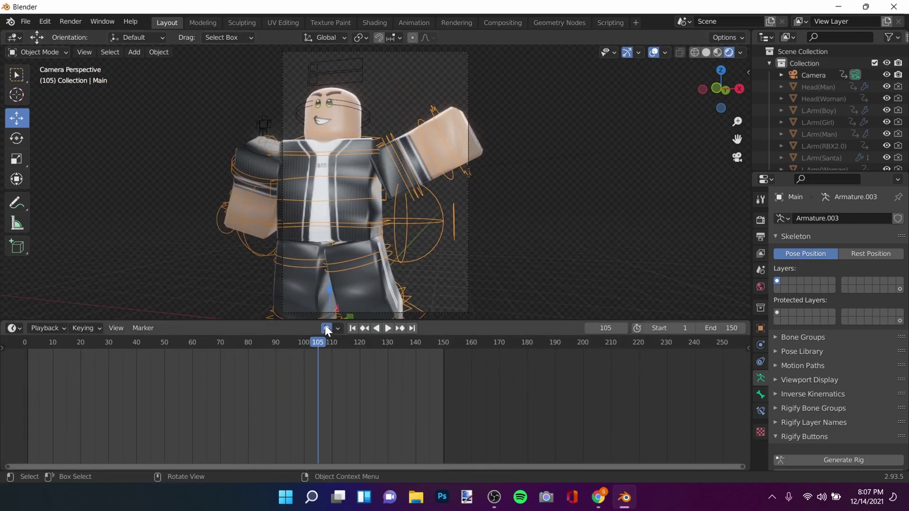
left_click(422, 51)
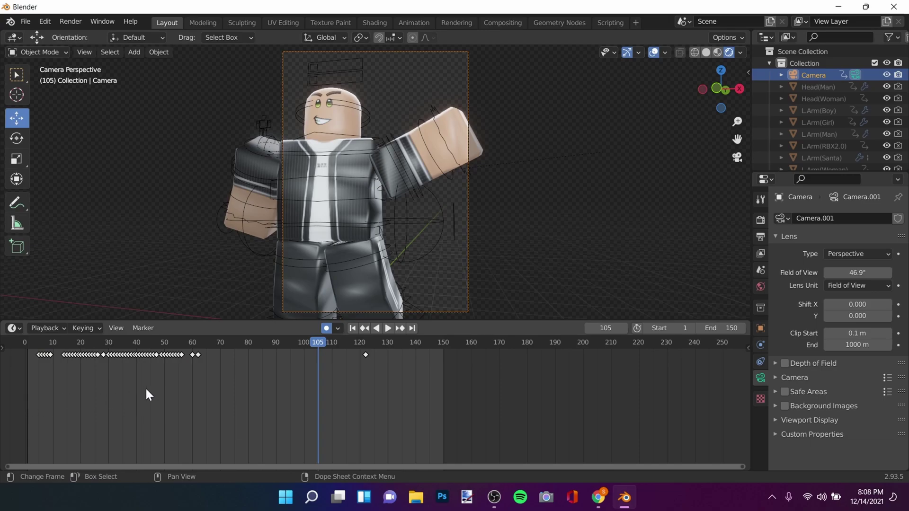
key("a")
key("x")
left_click(181, 371)
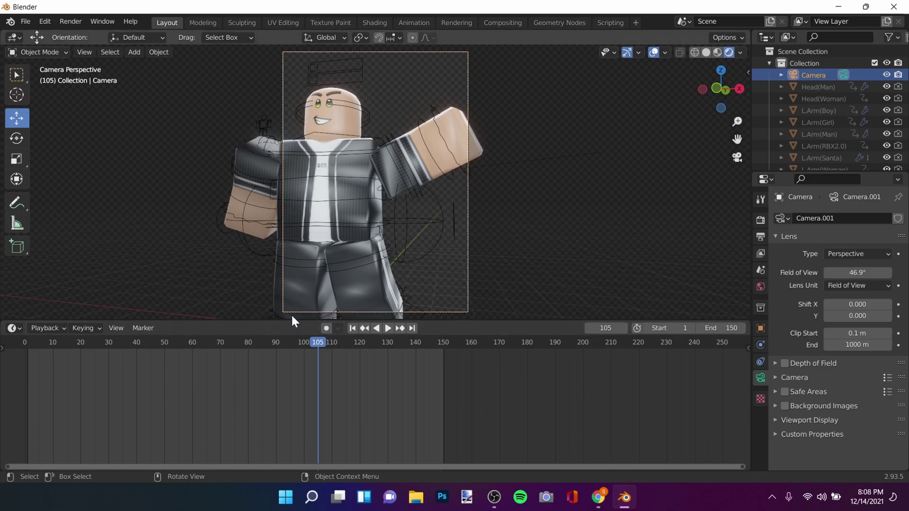
Step: Shrink the timeline to enlarge the 3D viewport, and fly the camera back so more of the character fits the frame
left_click_drag(290, 321, 311, 480)
key("shift+grave")
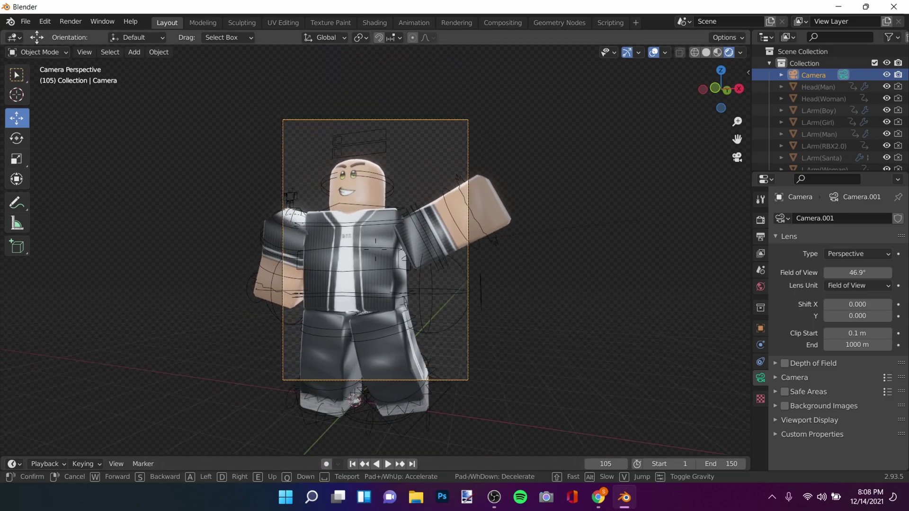
key("w")
key("s")
key("s")
key("a")
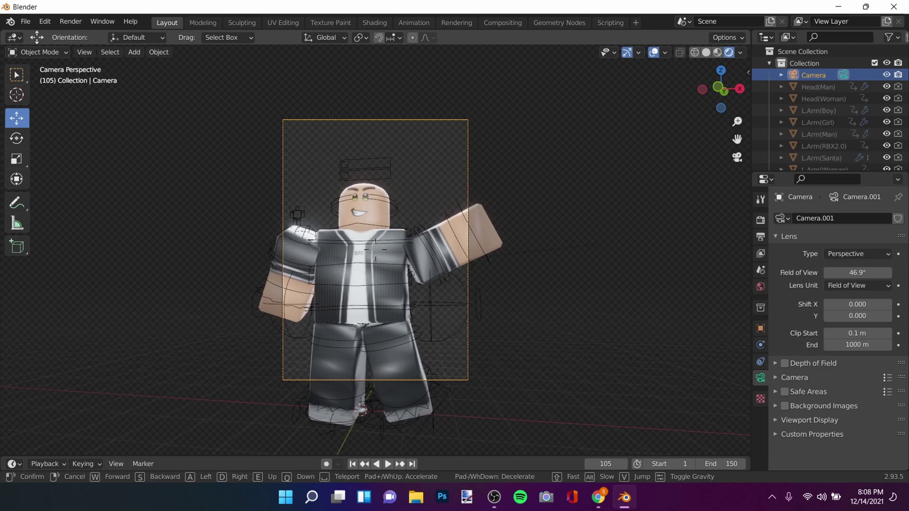
Step: Play the animation and fly the camera during playback to reframe the waving character within the portrait frame
key("space")
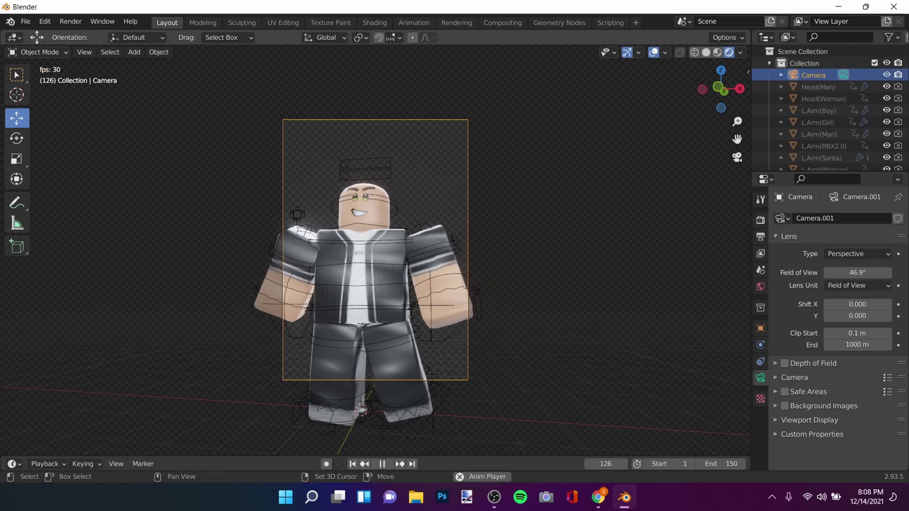
key("shift+grave")
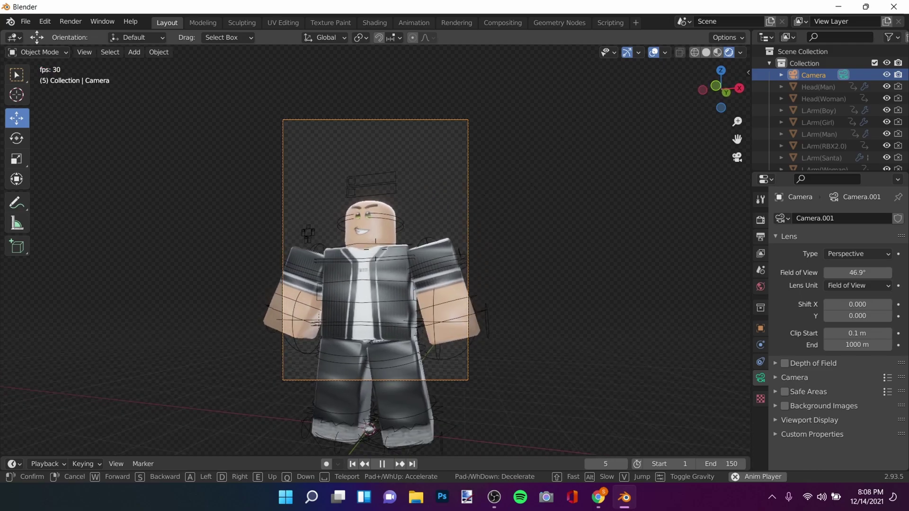
left_click(375, 249)
key("w")
key("shift+grave")
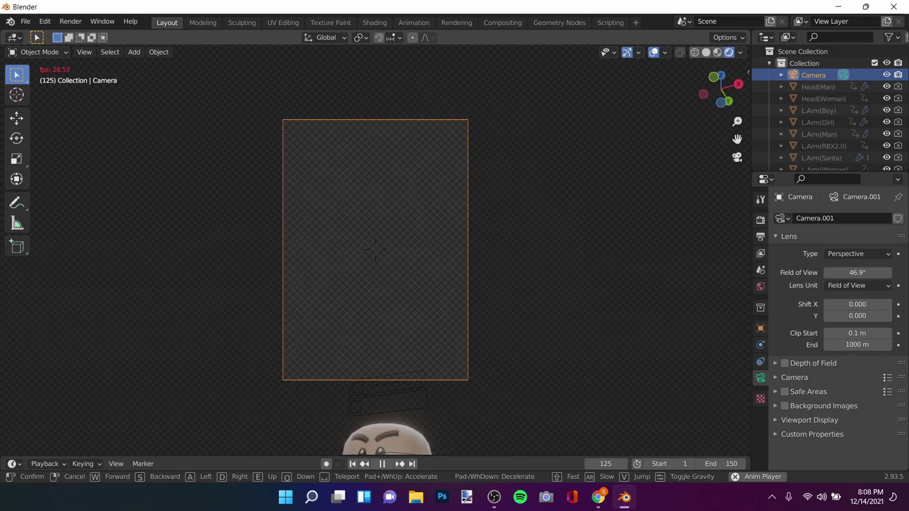
key("w")
key("s")
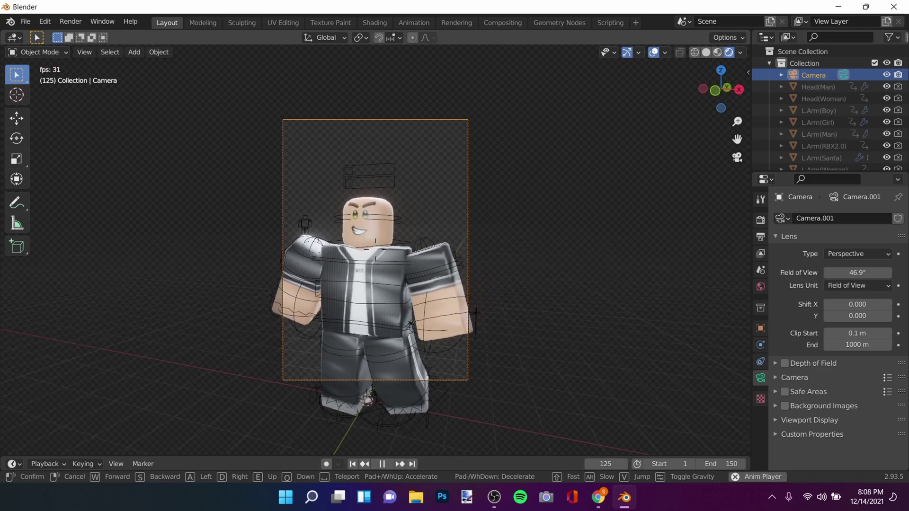
left_click(375, 249)
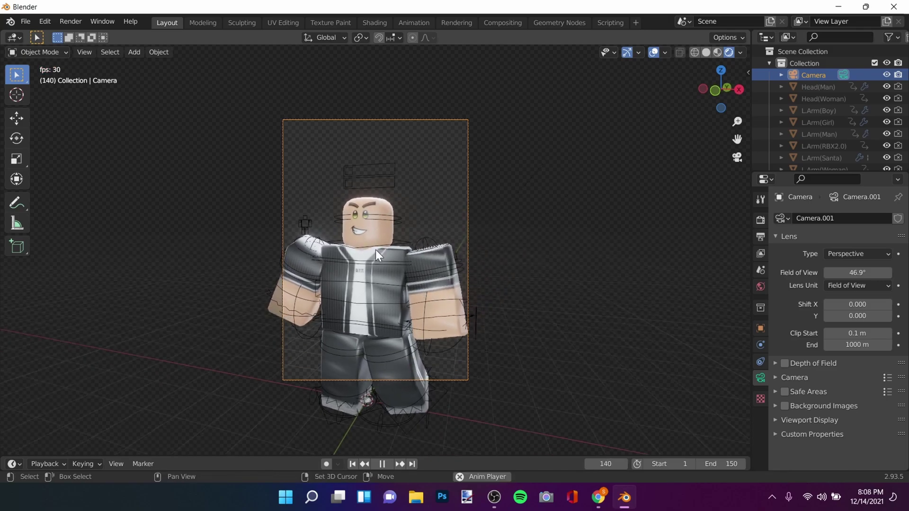
Step: Review the output settings for the resolution, frame range, frame rate, save path and file format
left_click(81, 19)
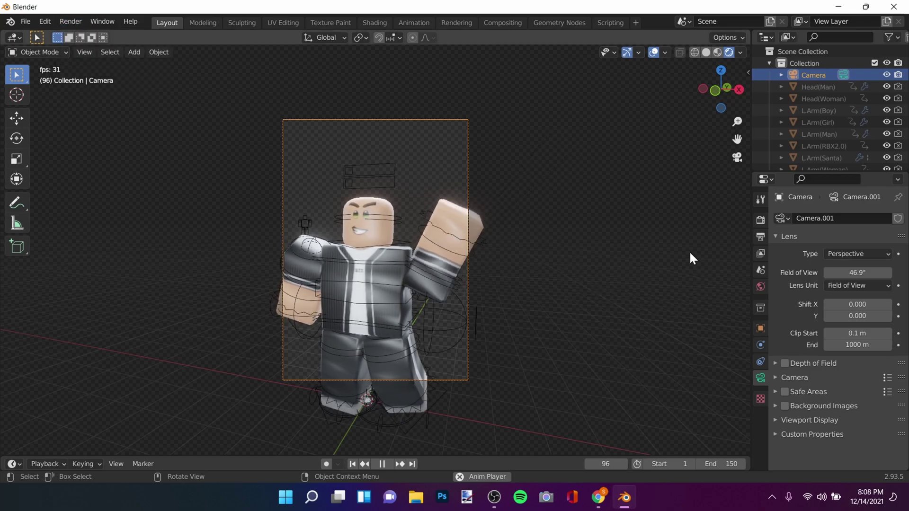
left_click(761, 220)
left_click(760, 237)
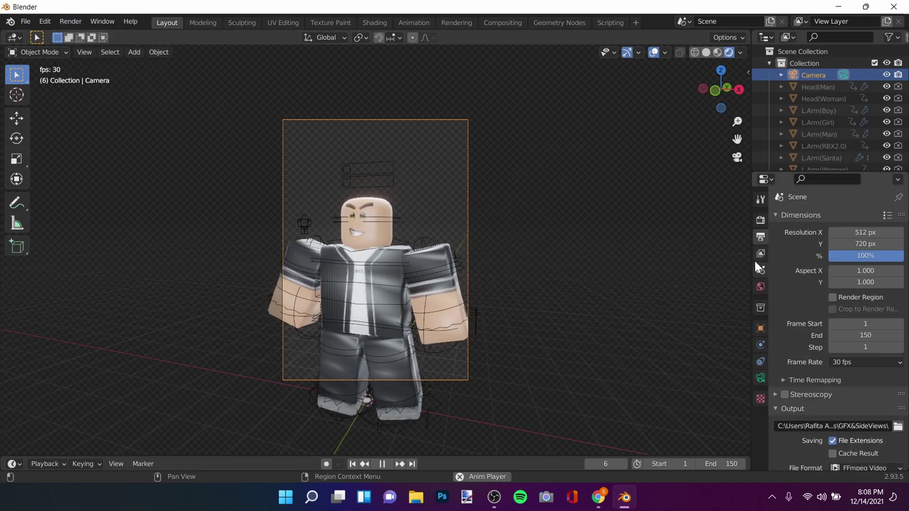
left_click(760, 253)
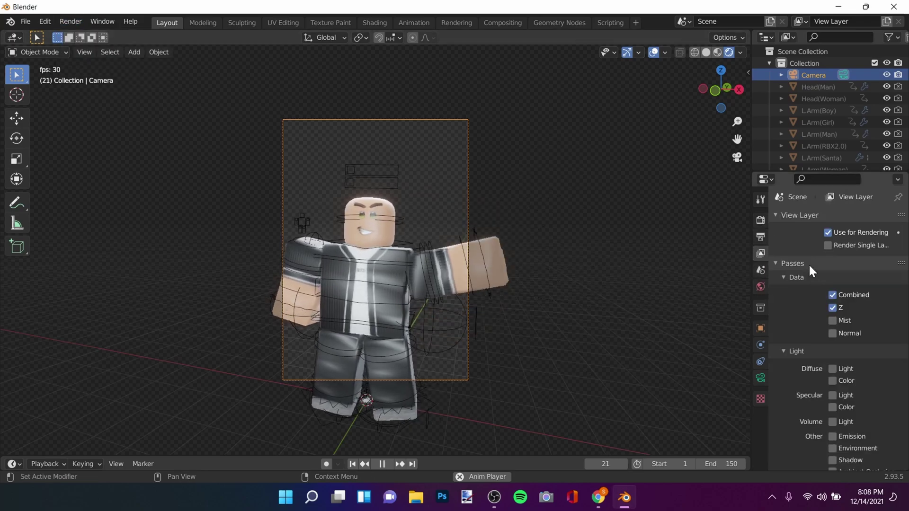
left_click(761, 237)
scroll(876, 426, "down", 5)
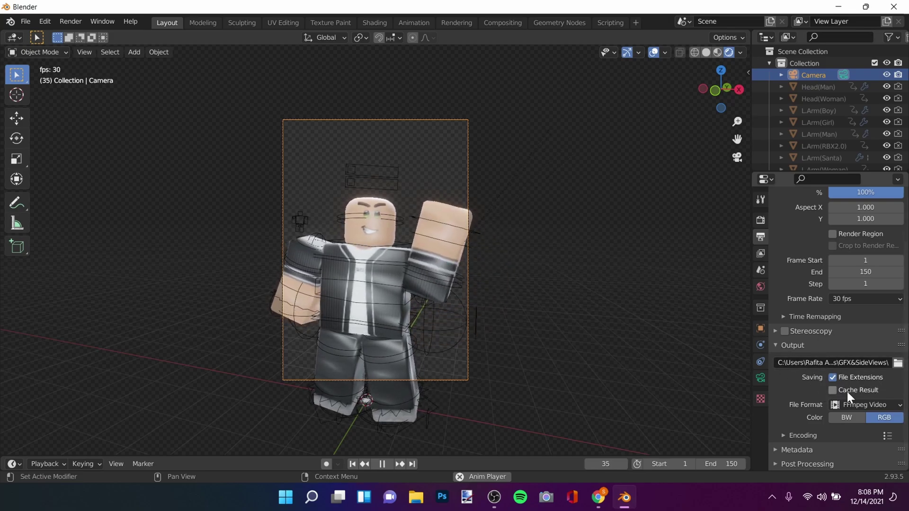
Step: Fly the camera to lower the character in the frame, and check the encoding container choices, keeping Matroska
key("shift+grave")
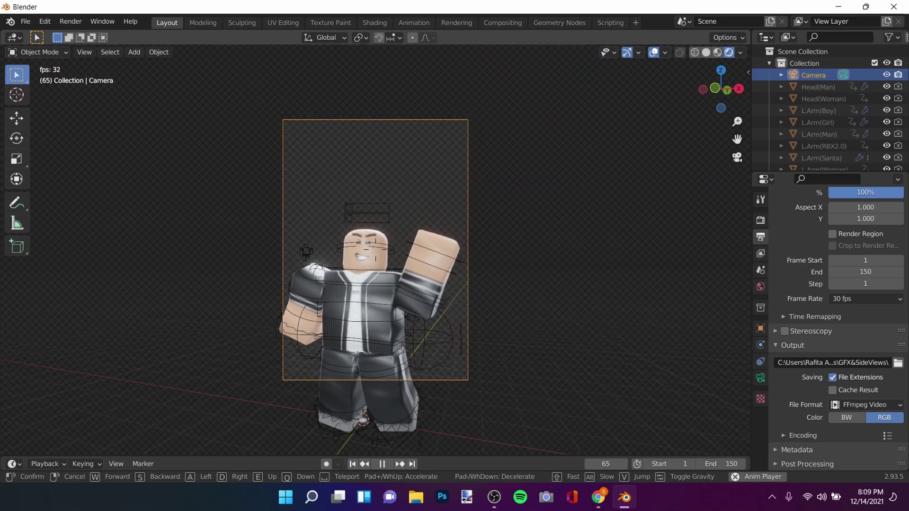
left_click(375, 250)
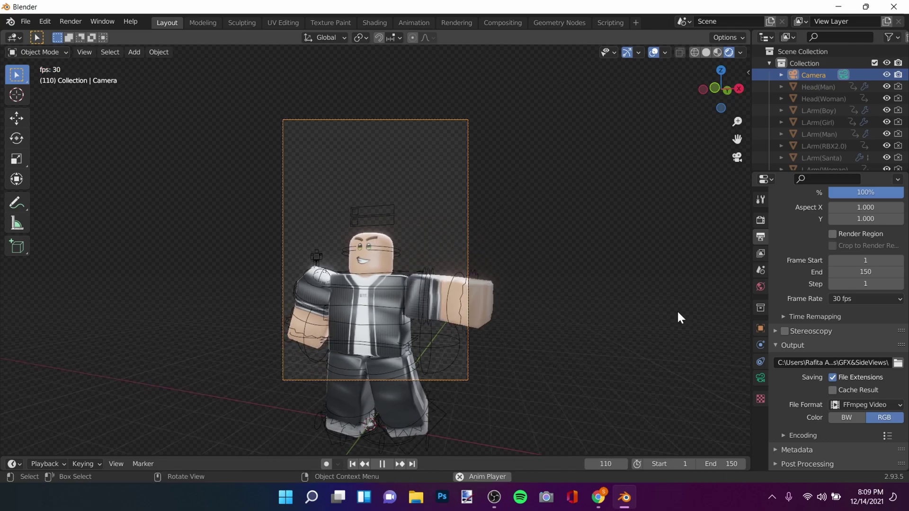
left_click(815, 435)
scroll(812, 432, "down", 1)
left_click(844, 438)
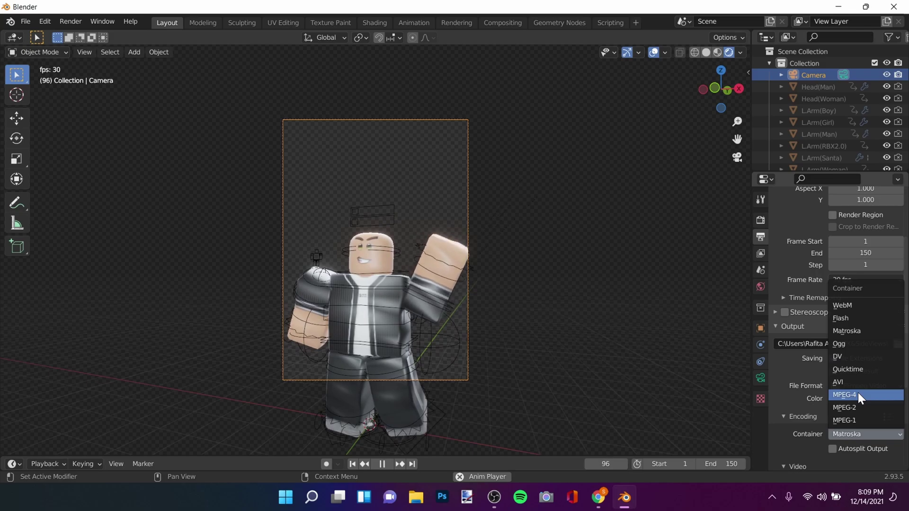
left_click(900, 440)
left_click(888, 433)
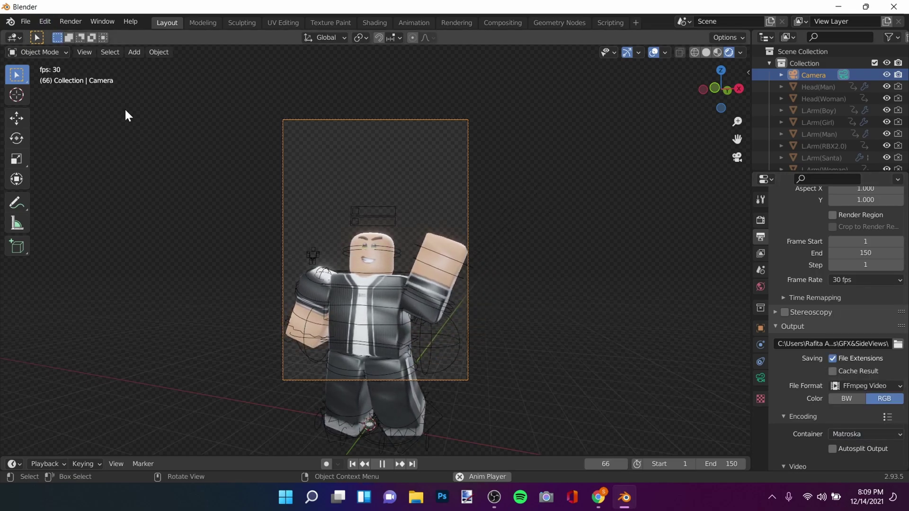
Step: Fly the camera back during playback until the whole character, including the waving arm and feet, fits inside the frame
key("shift+grave")
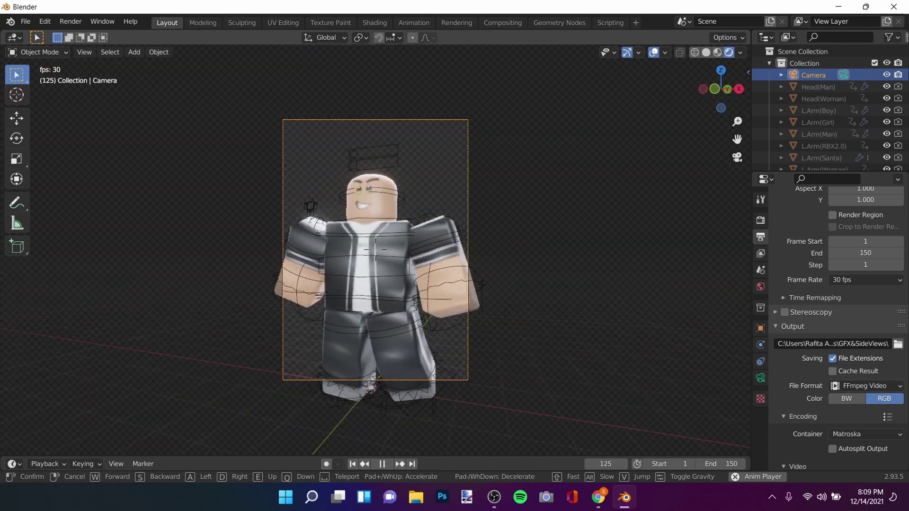
key("w")
key("s")
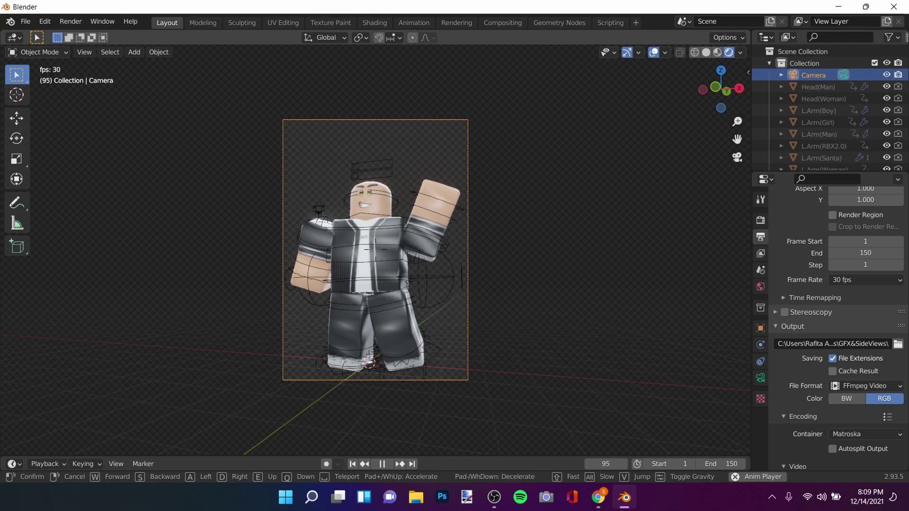
left_click(398, 264)
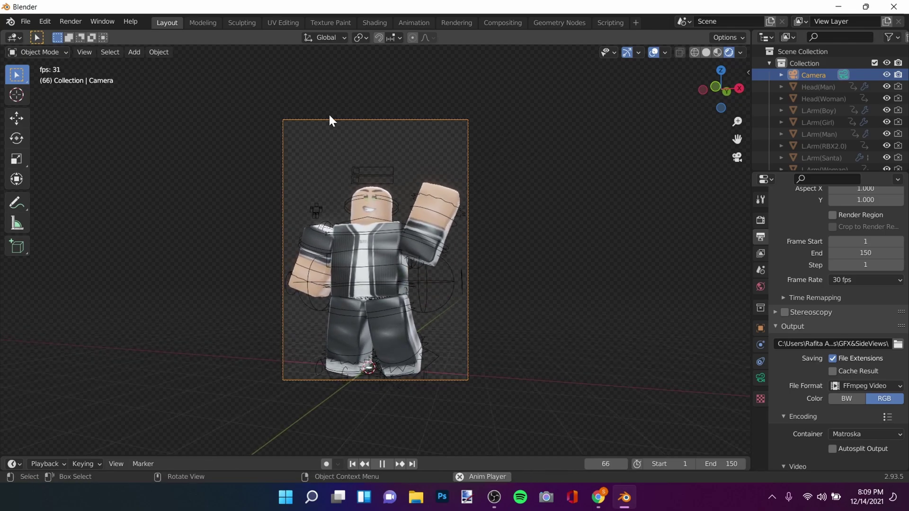
Step: Deselect the camera, start a trial render of the animation, and close the render window
left_click(77, 22)
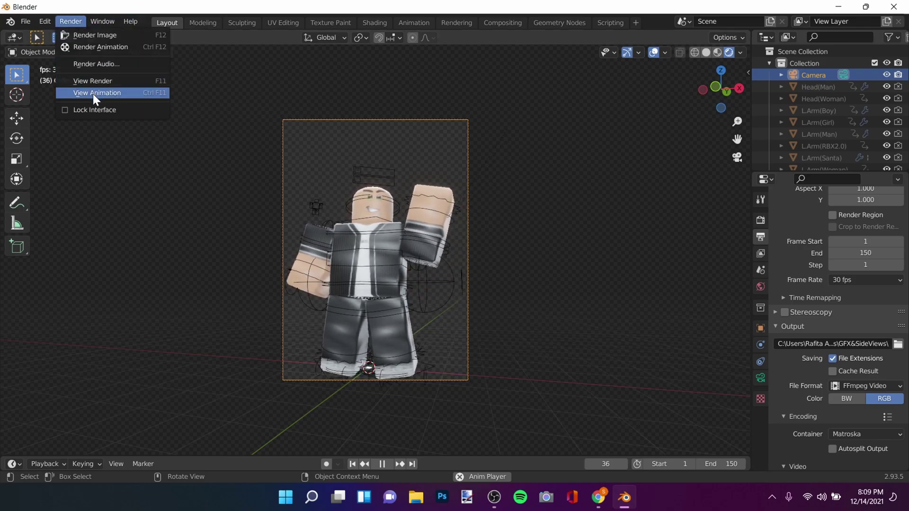
left_click(93, 94)
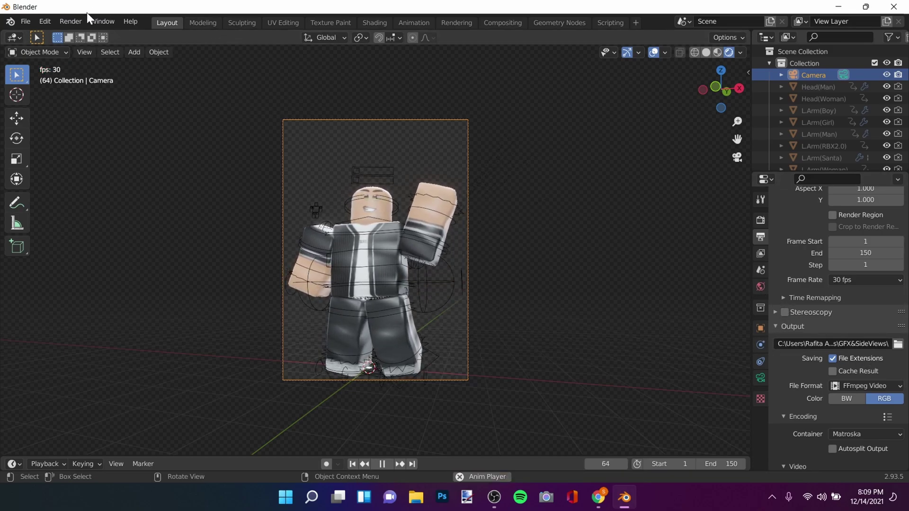
left_click(211, 138)
left_click(71, 21)
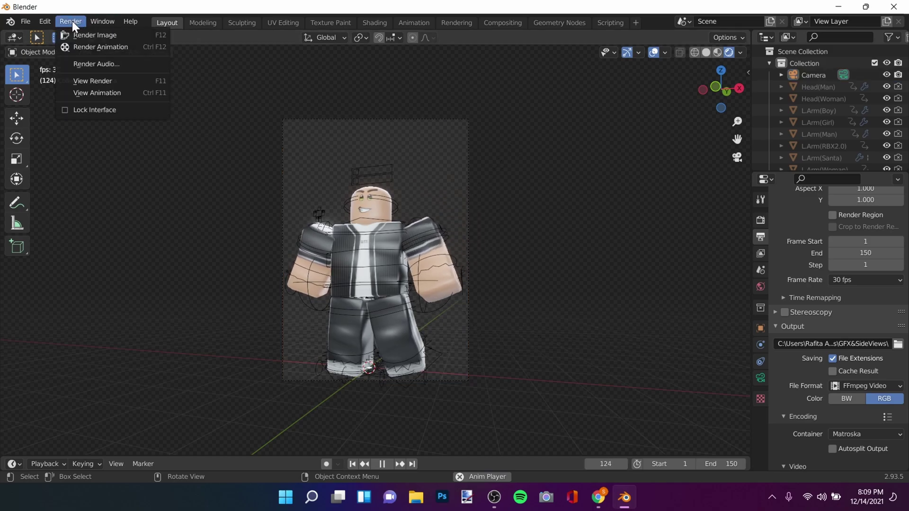
left_click(87, 47)
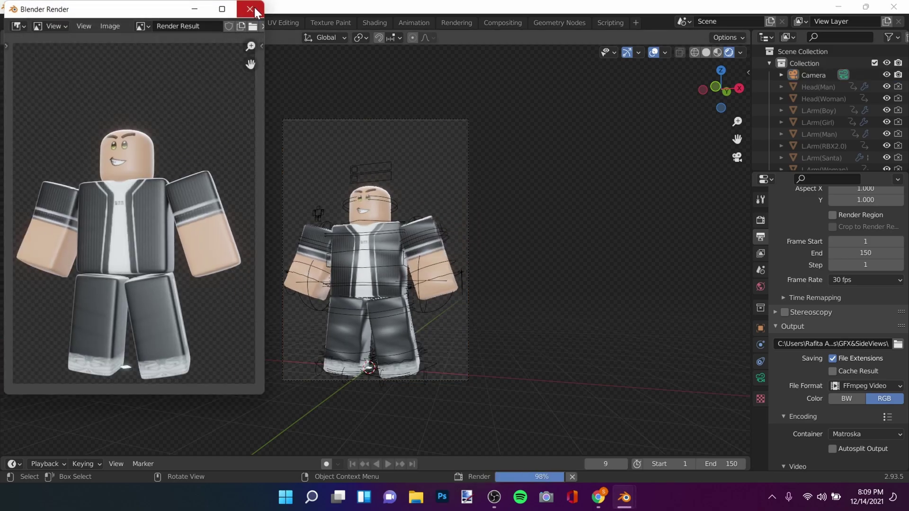
left_click(250, 8)
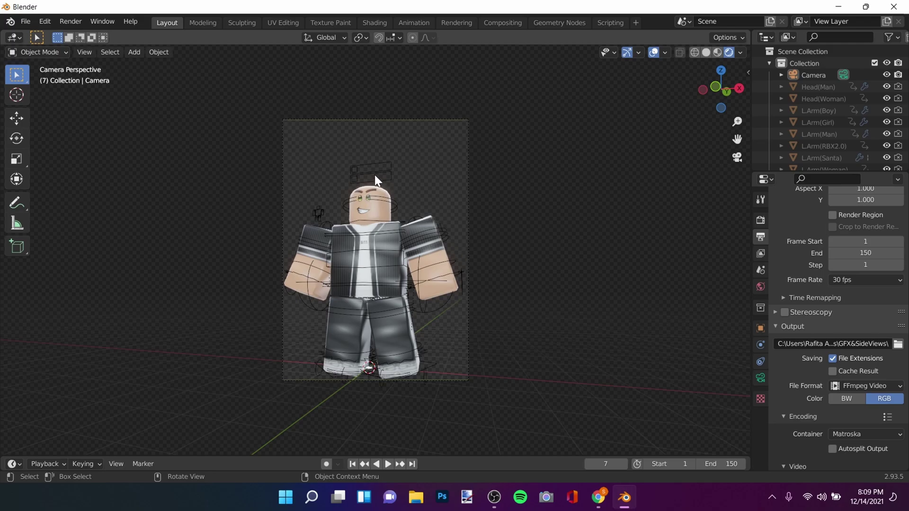
Step: Fly the stopped camera to centre the full character in the portrait frame with extra margin around the arms
key("shift+grave")
key("w")
key("s")
key("a")
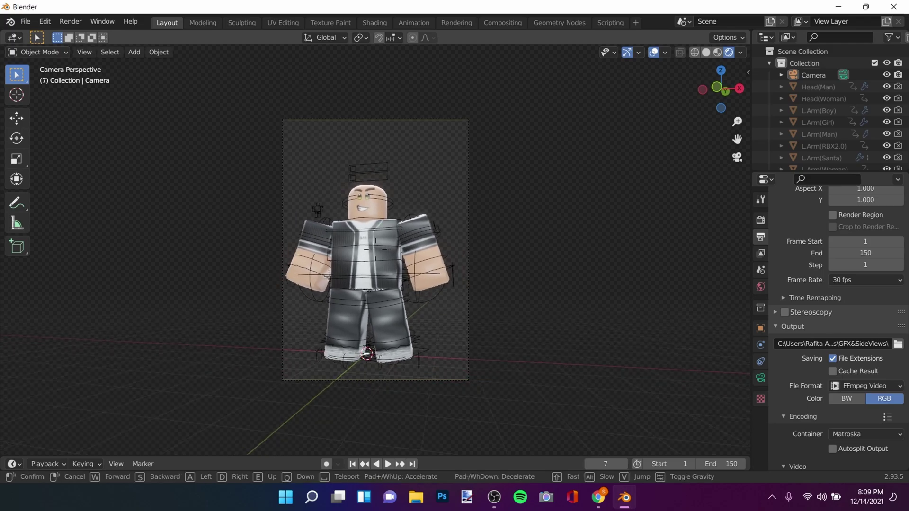
key("a")
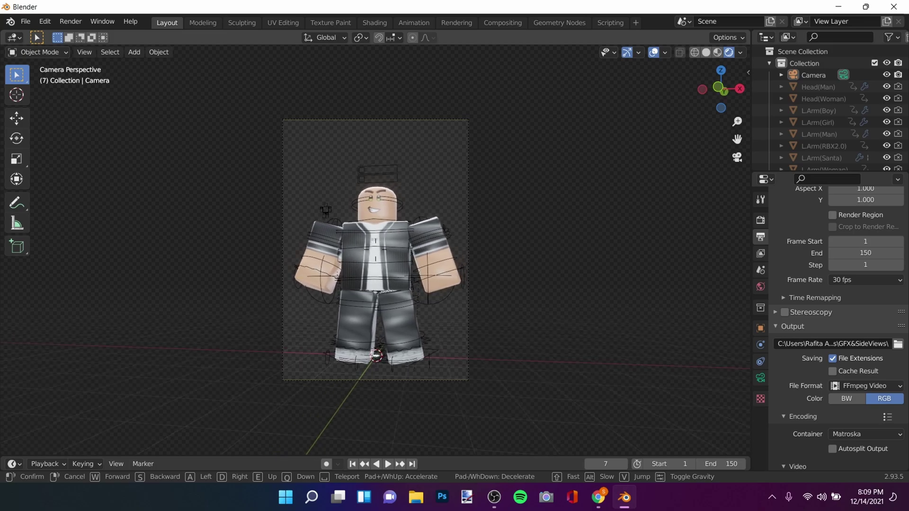
left_click(418, 258)
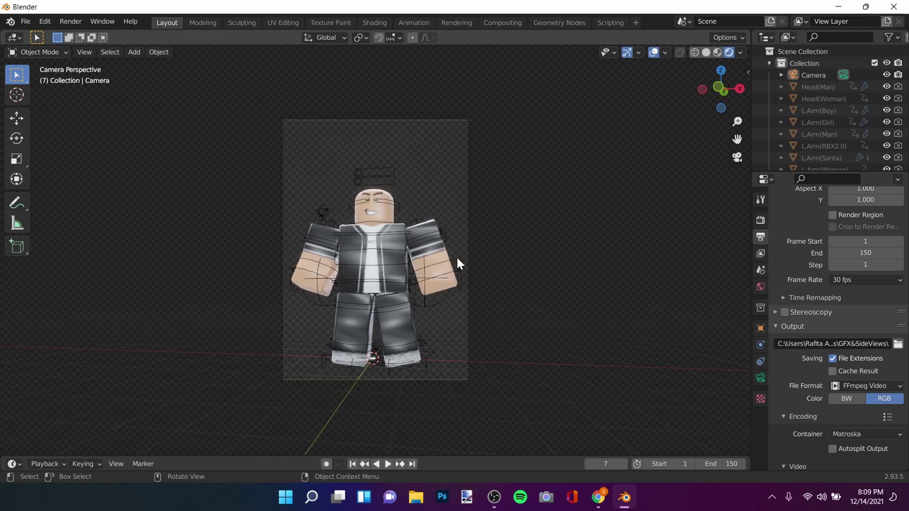